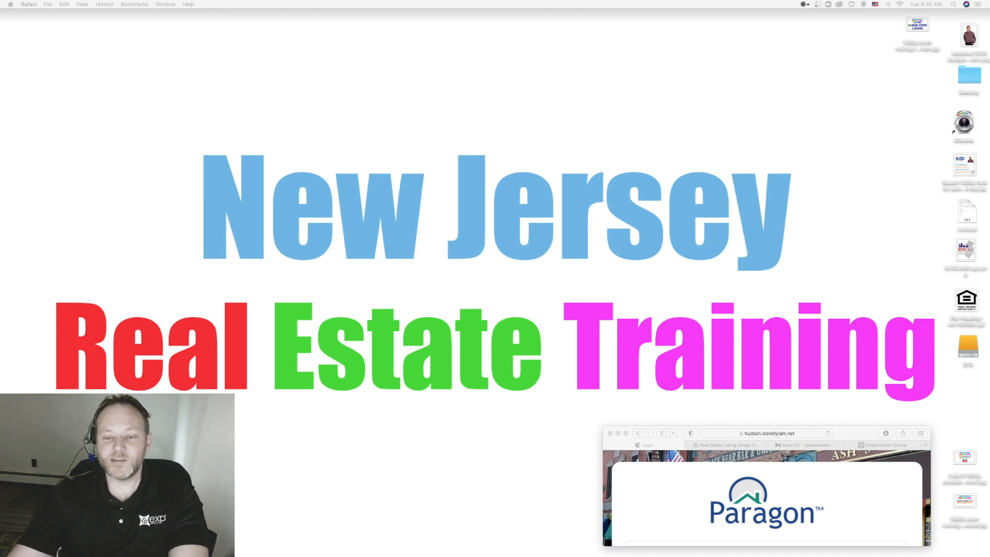
Expand the small Safari window showing the Paragon login page to full screen.
click(625, 433)
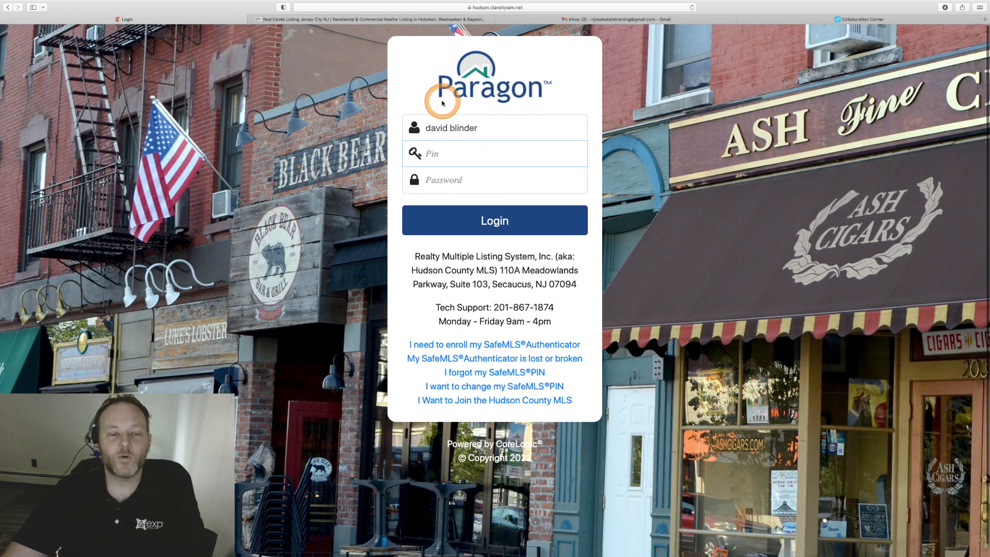
click(369, 18)
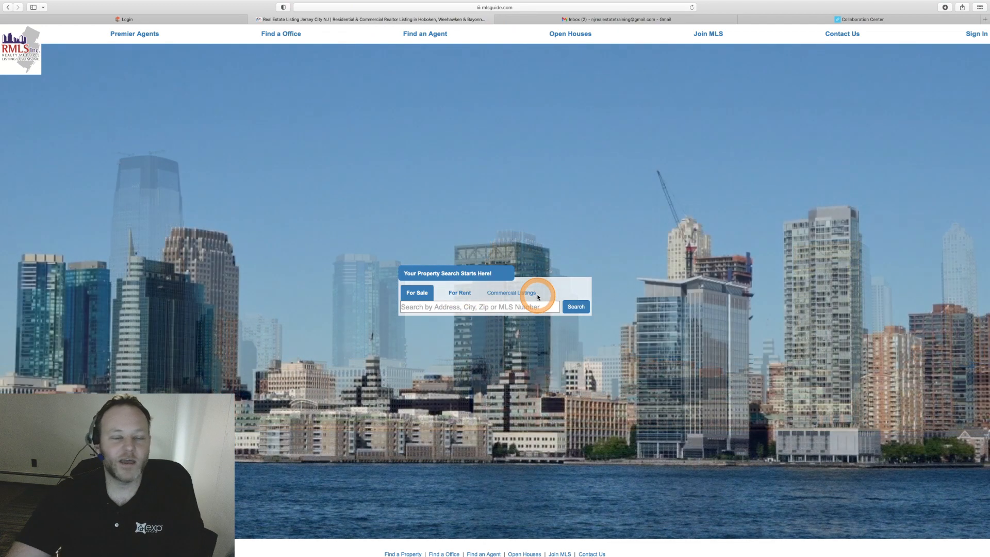
click(129, 19)
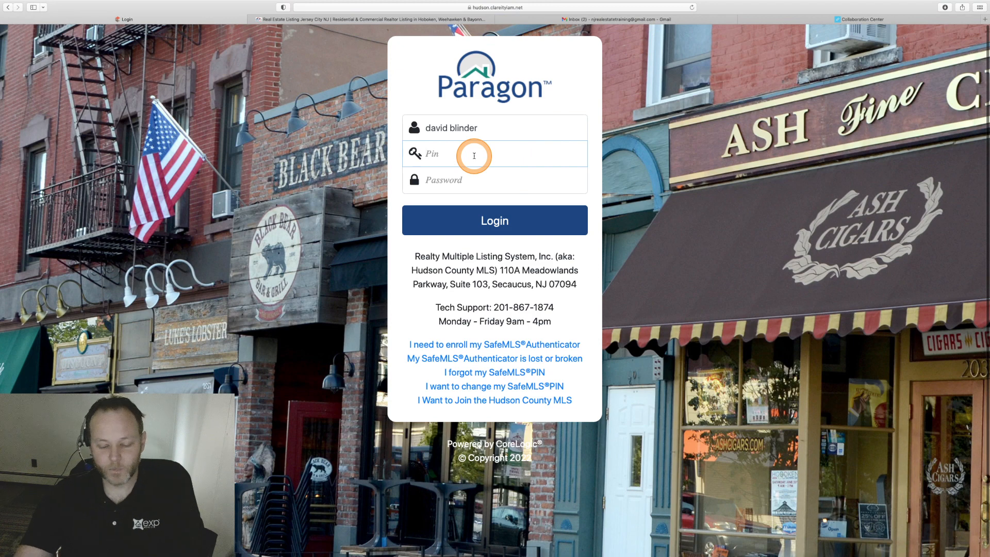
Enter the SafeMLS PIN and the account password, then log in to Paragon MLS.
text(1)
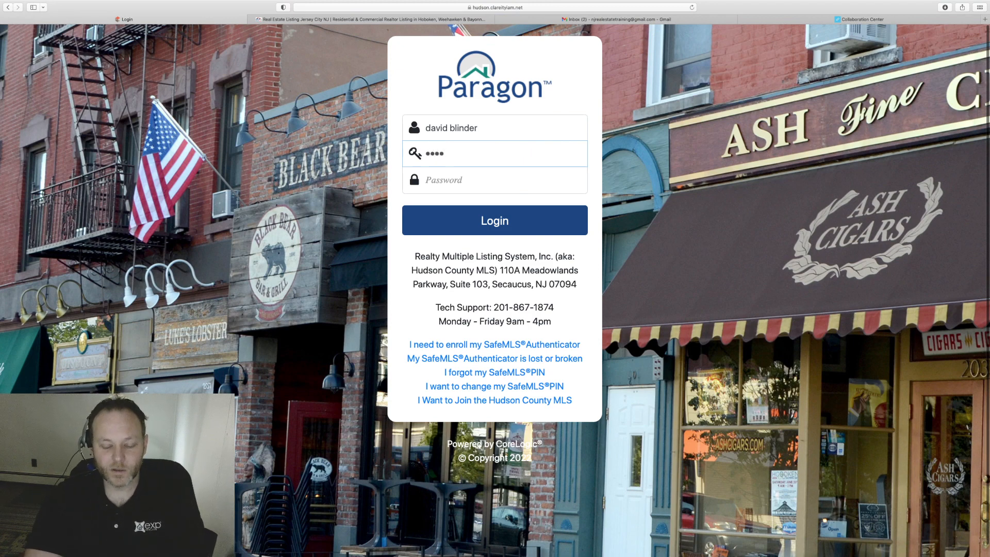
key(Tab)
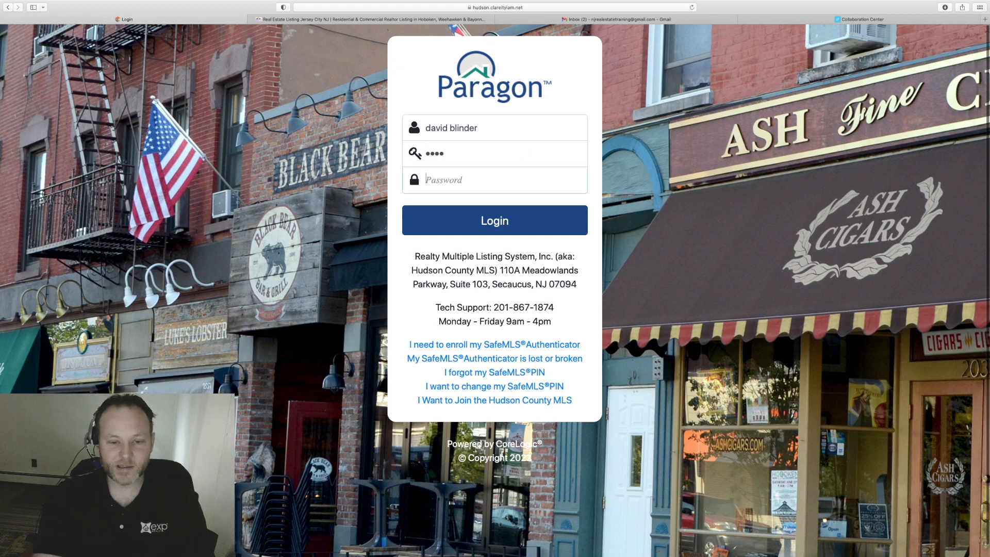
text(•)
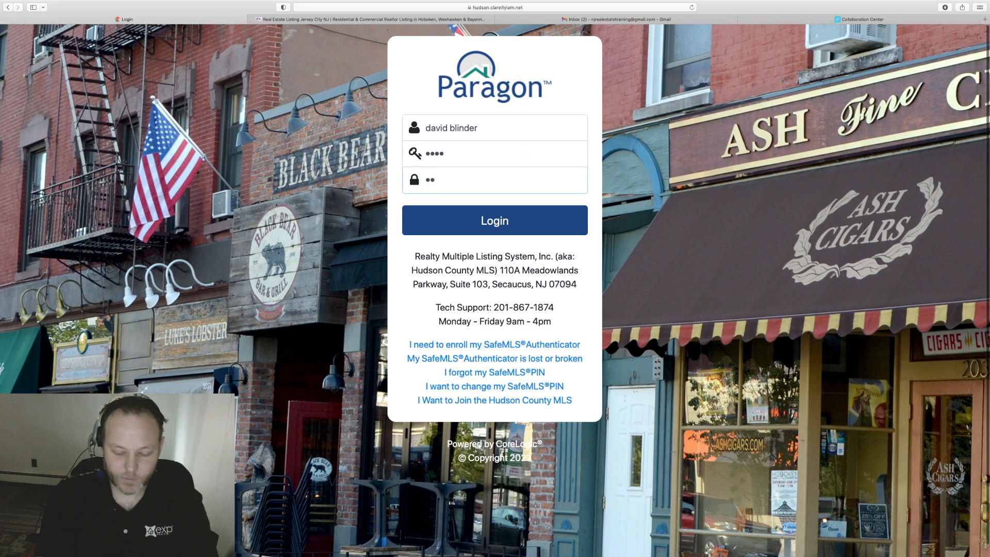
text(•••••)
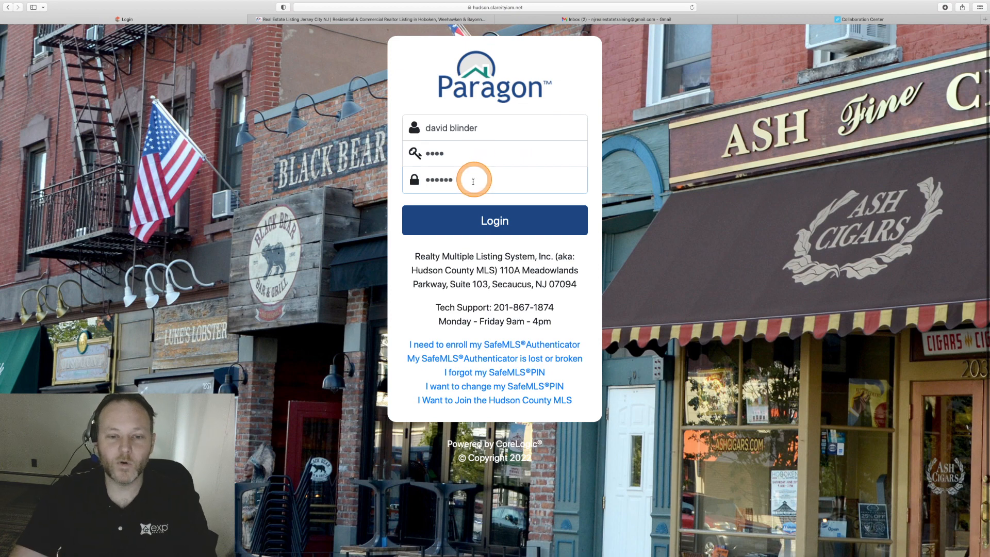
click(477, 229)
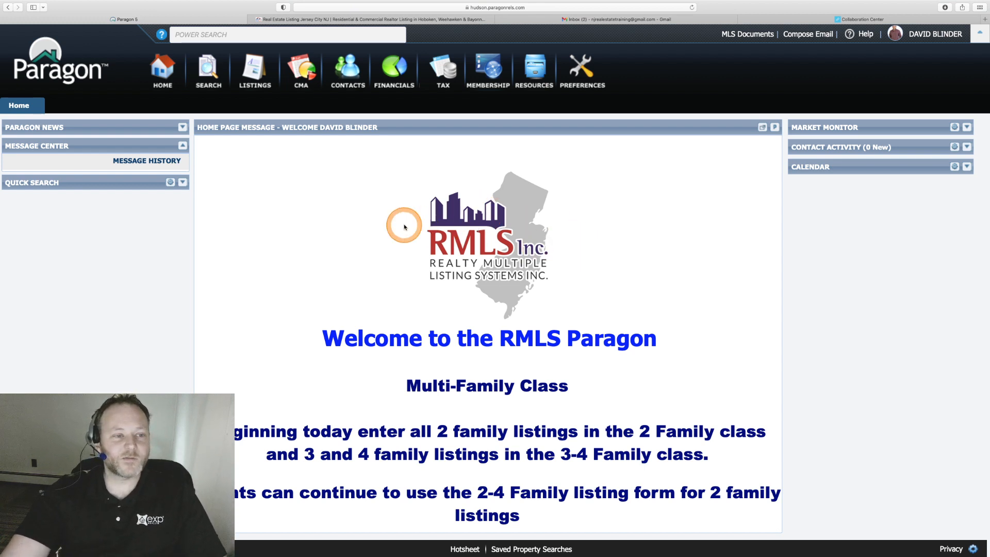
Bring up the Search choices to begin a new Condo-Coop property search.
click(210, 71)
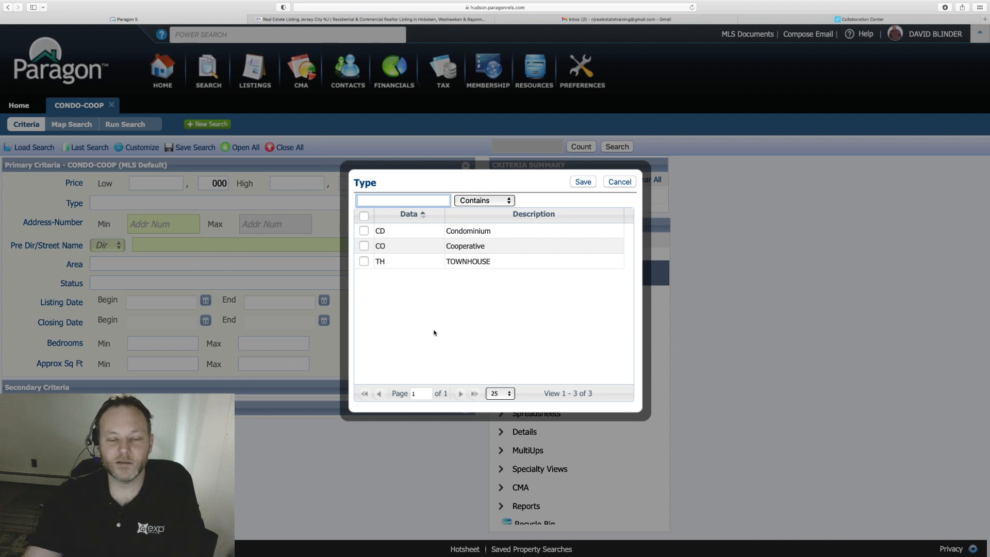
Set the property Type to CD Condominium, giving 106,935 matching listings.
click(364, 231)
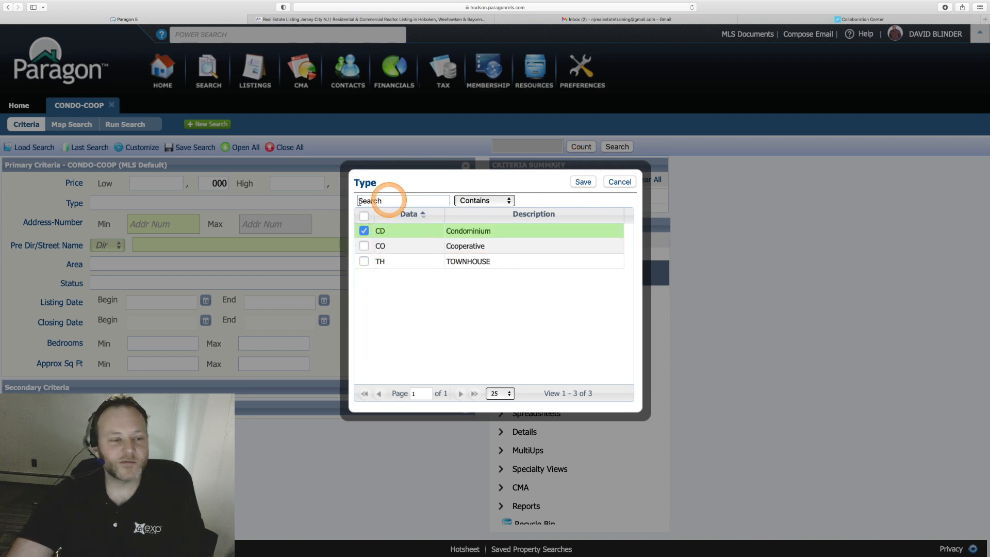
click(584, 183)
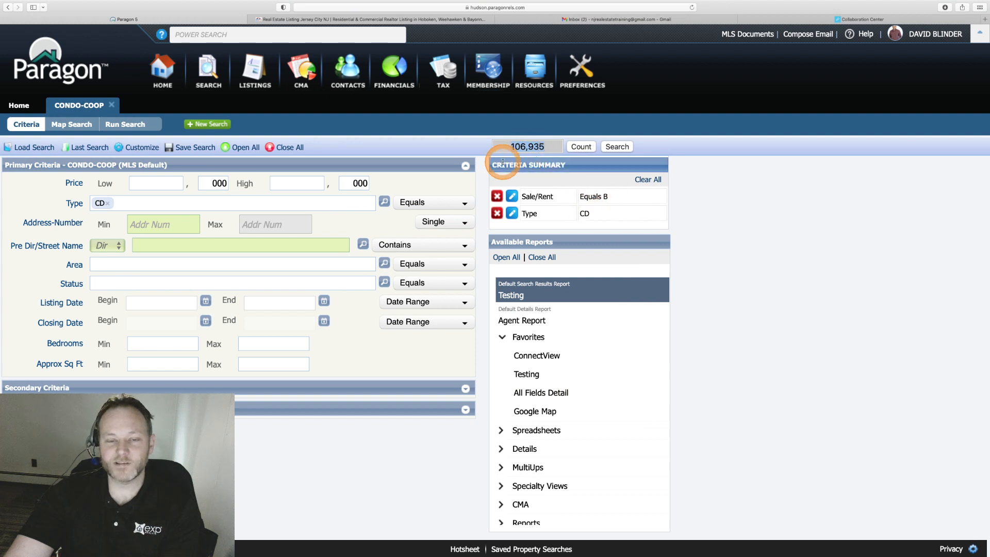
Bring up the Area lookup list for the condo search.
drag(492, 165, 579, 167)
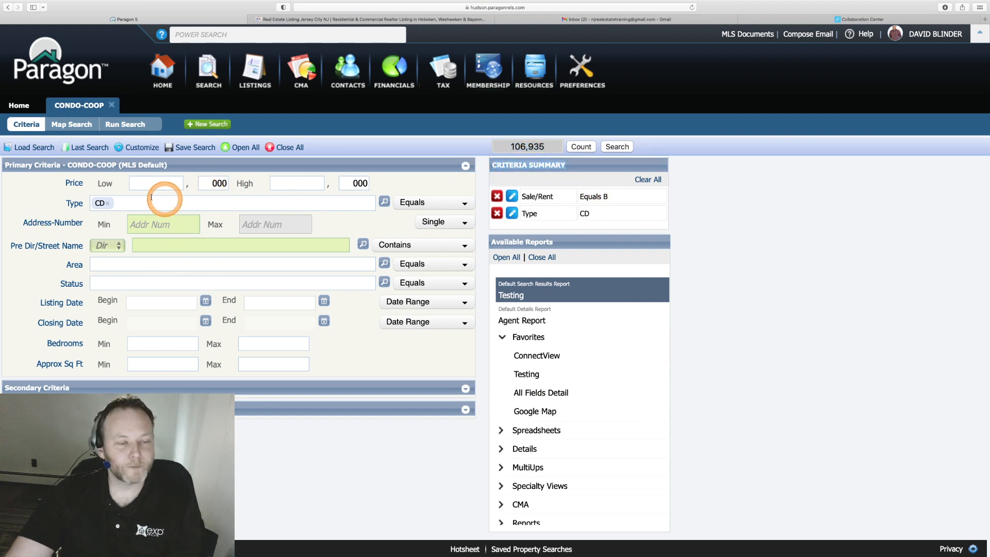
click(144, 264)
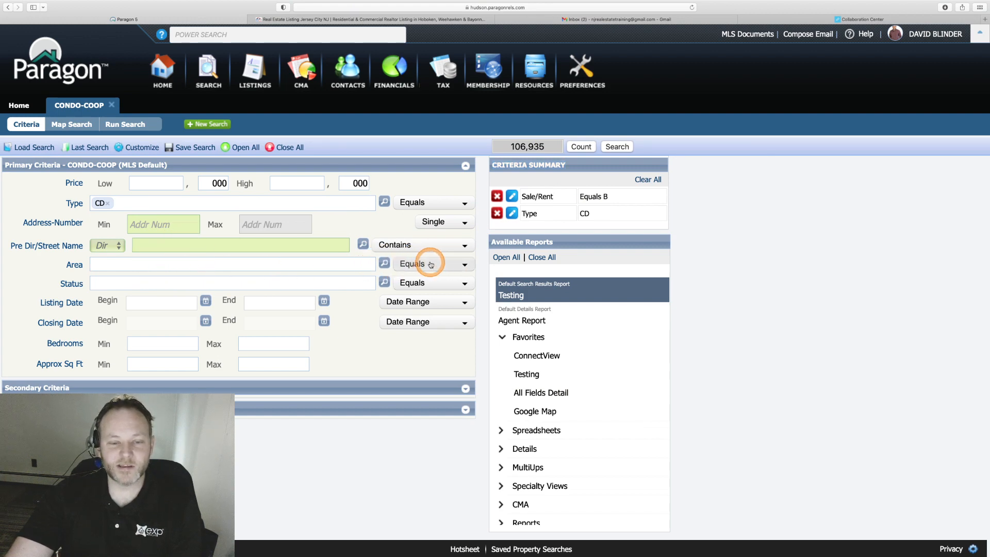
click(384, 264)
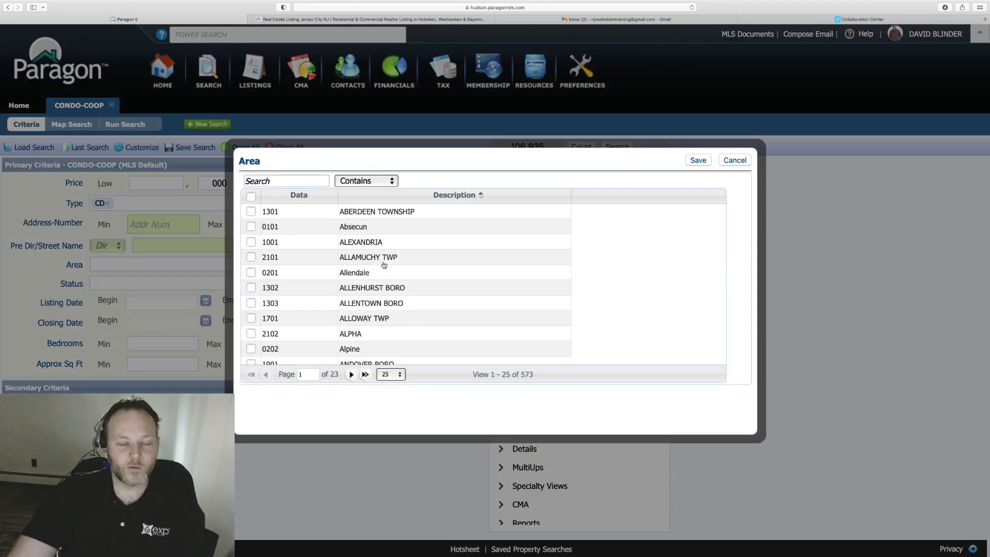
scroll(384, 265, down, 5)
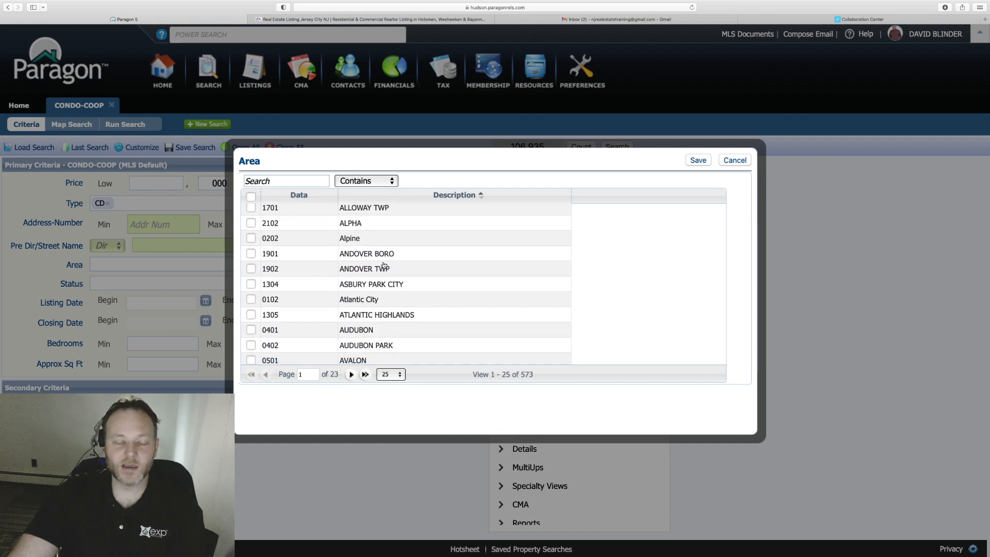
scroll(385, 265, down, 4)
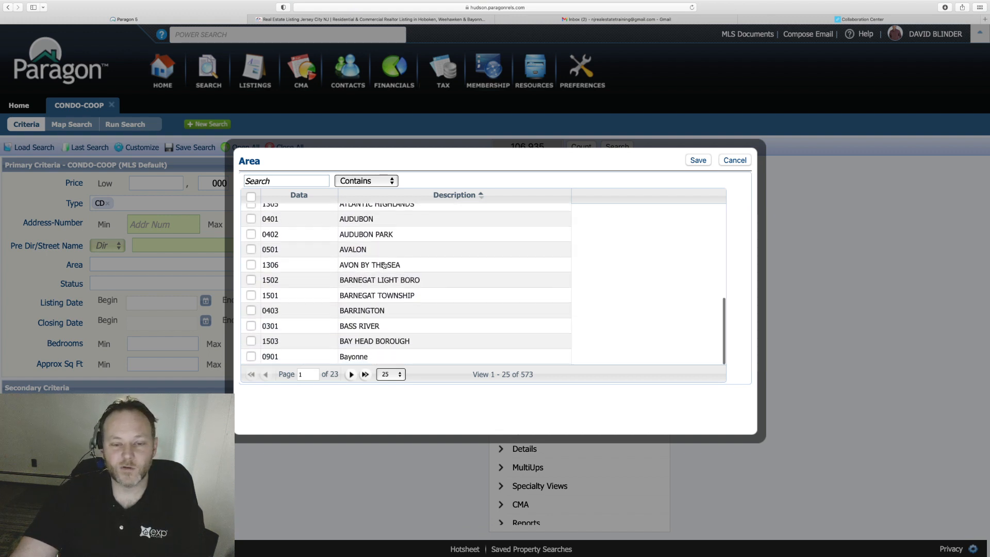
click(317, 310)
Page through to area 0905 Hoboken, check it and save, cutting matches to 30,411.
click(350, 374)
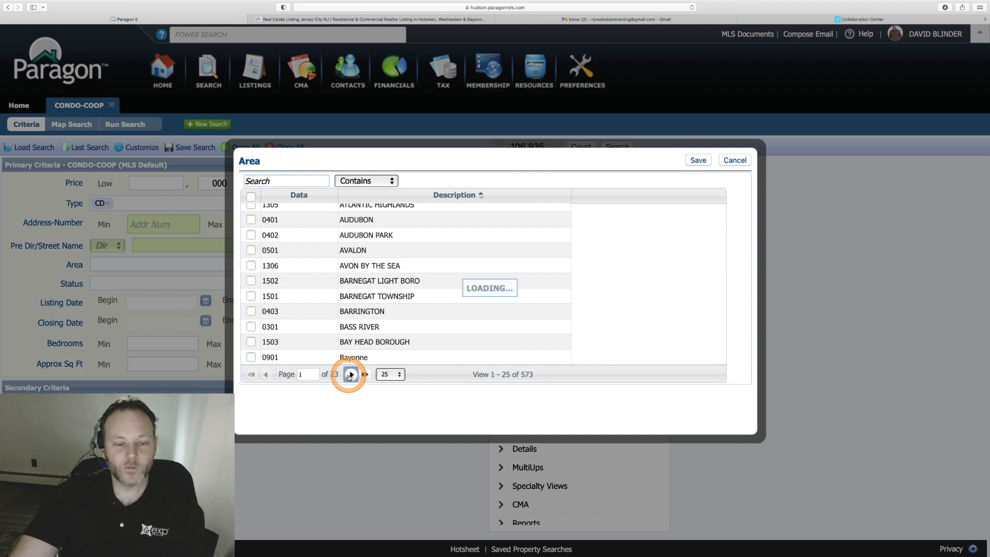
click(350, 374)
click(351, 374)
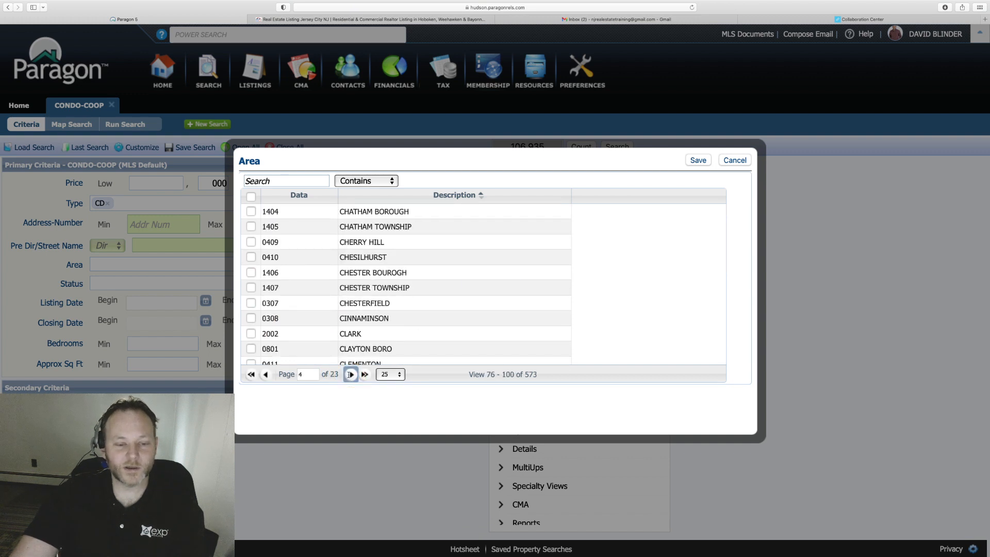
click(351, 375)
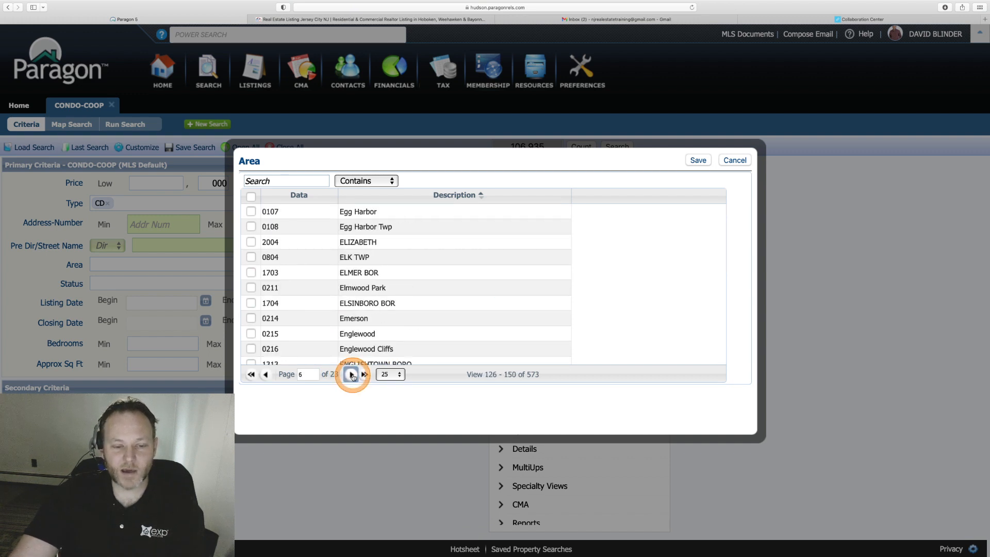
click(351, 375)
click(351, 375)
click(351, 375)
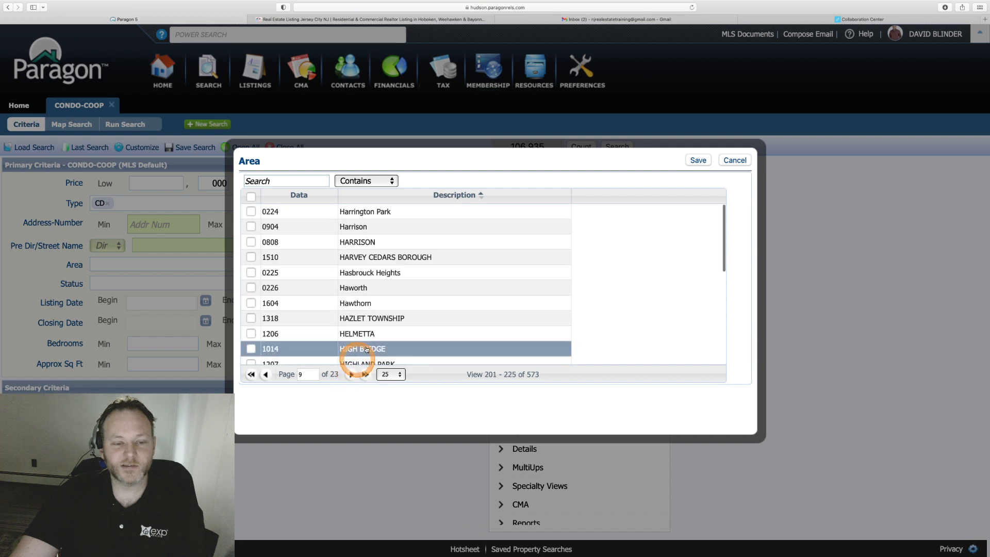
scroll(365, 303, down, 3)
scroll(365, 303, down, 3)
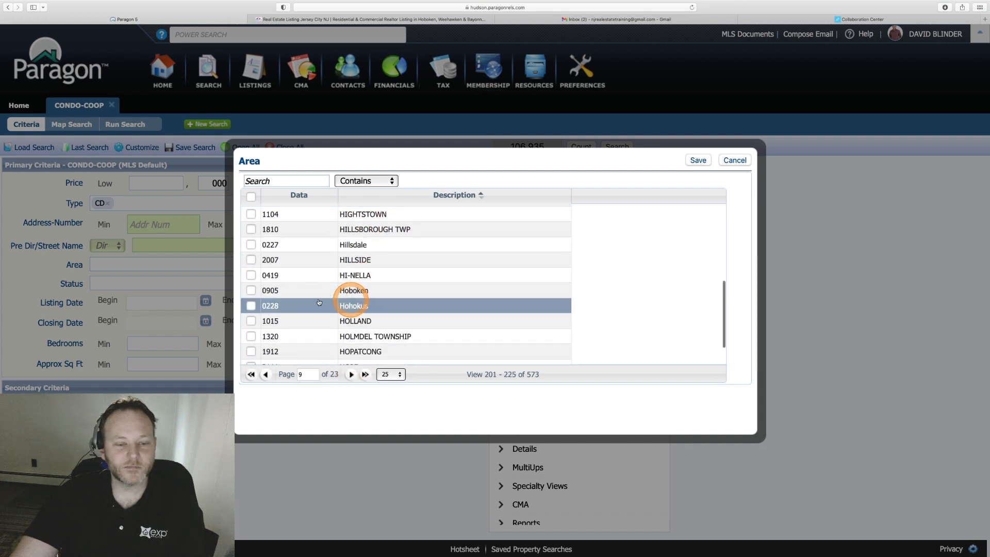
click(252, 291)
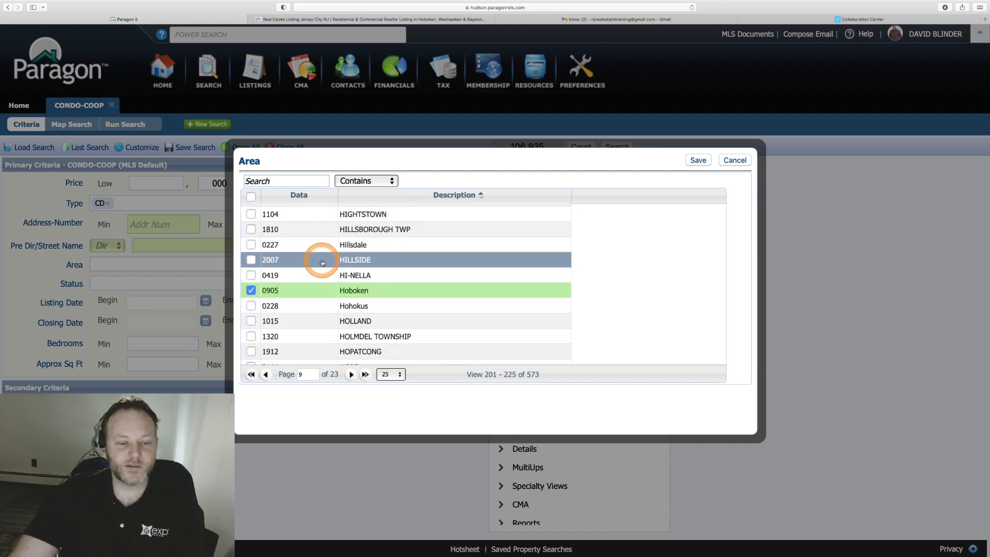
scroll(553, 246, up, 1)
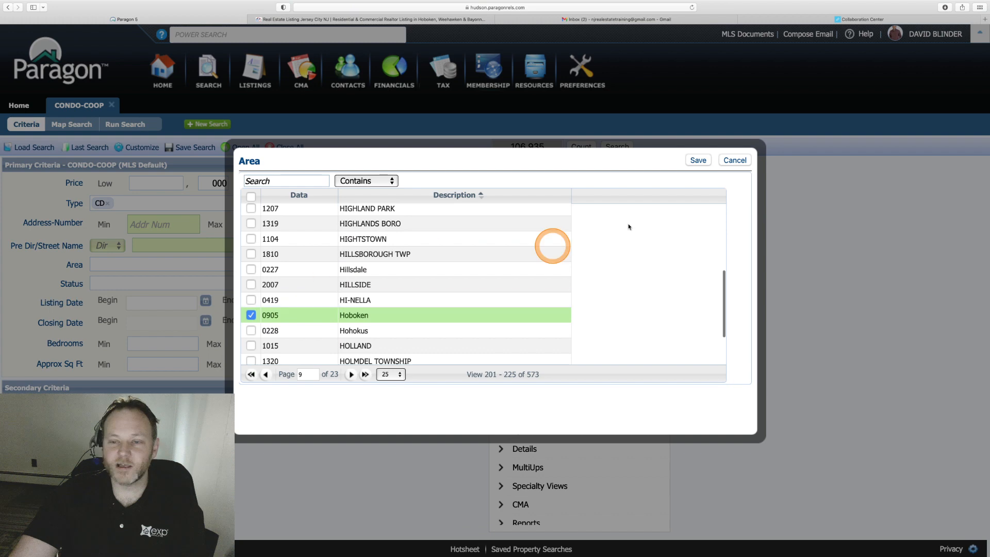
click(700, 161)
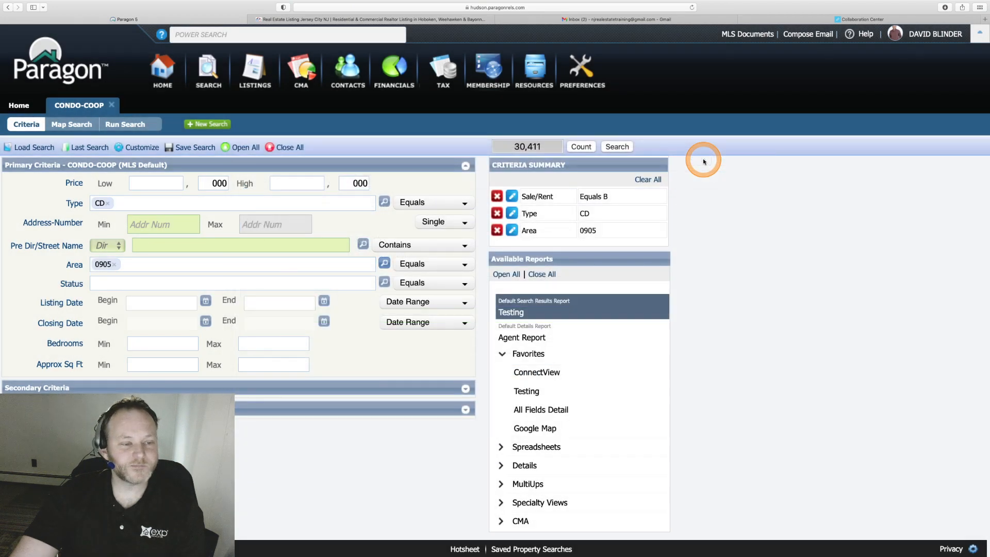
click(185, 281)
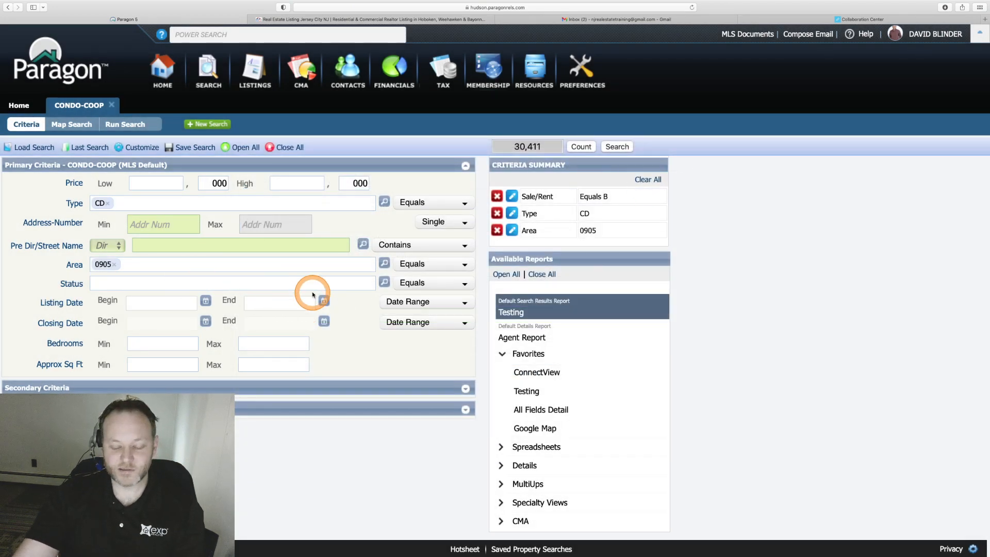
Check A - ACTIVE in the Status lookup and save, dropping matches to 109.
key(super+equal)
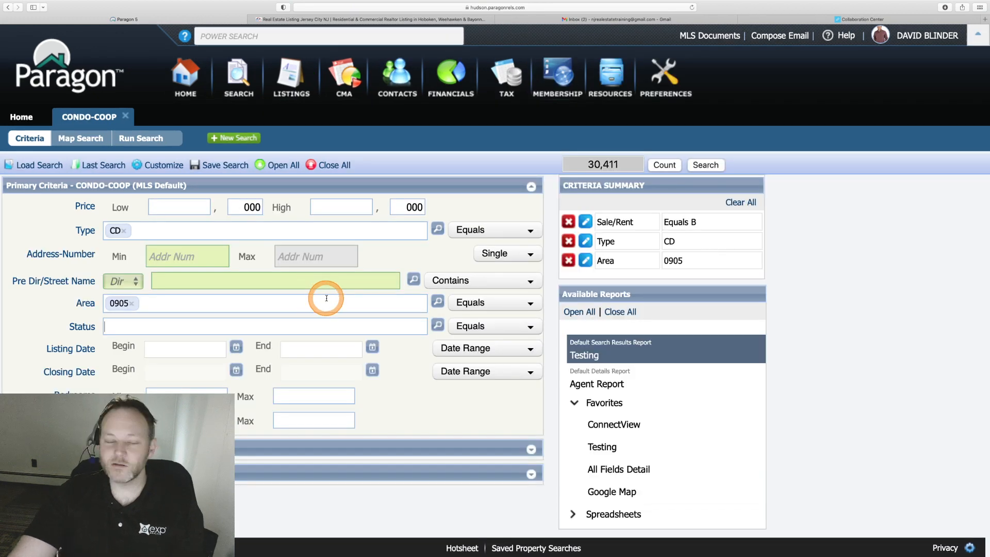
click(438, 326)
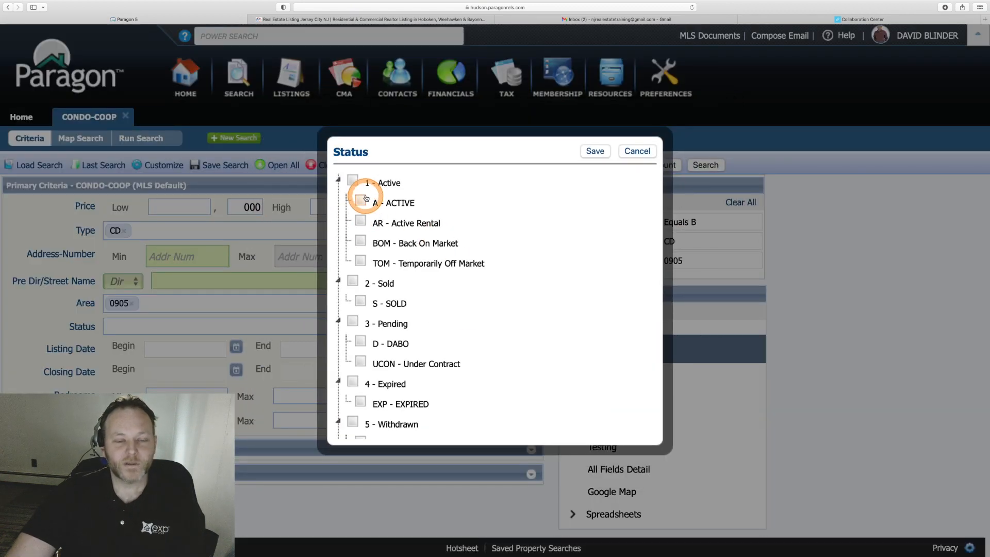
click(361, 201)
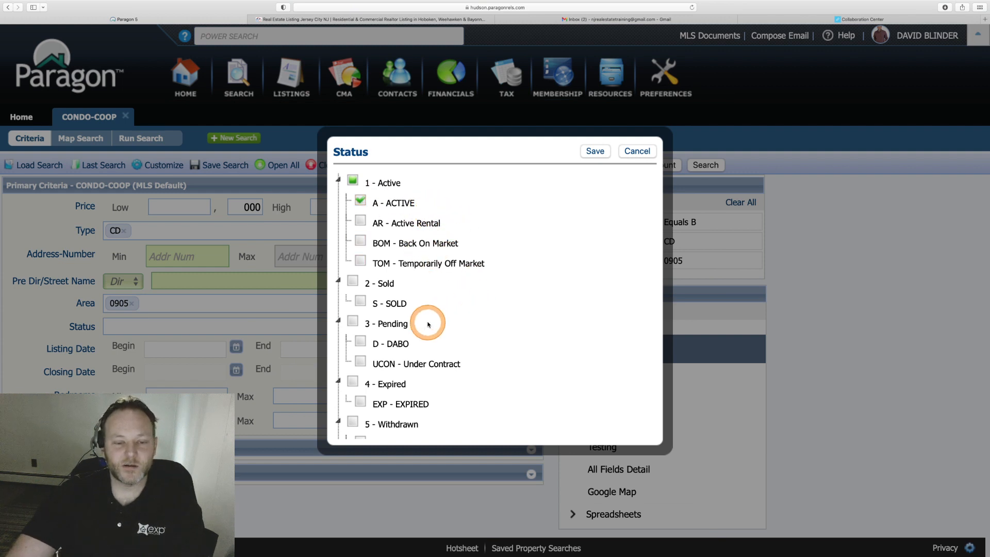
scroll(429, 324, down, 3)
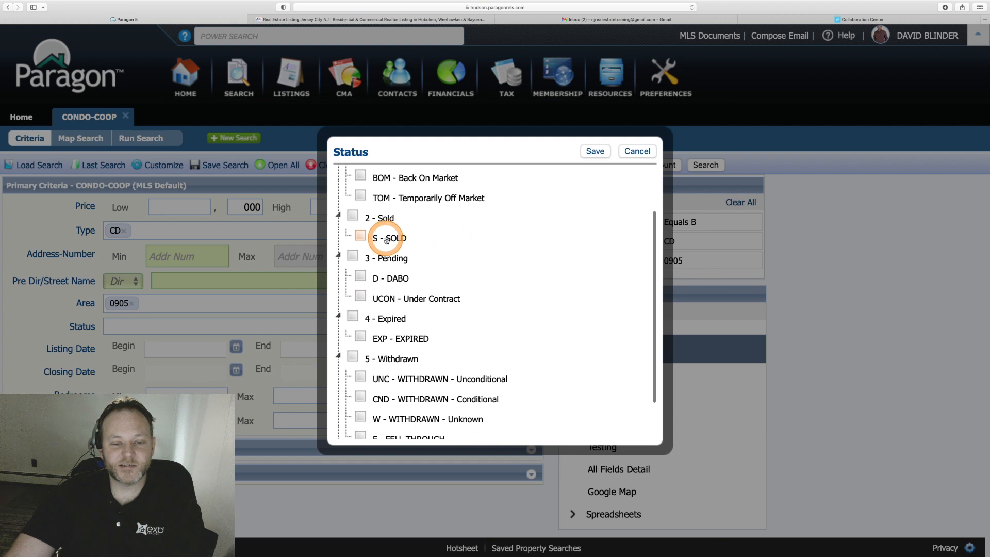
scroll(431, 376, down, 3)
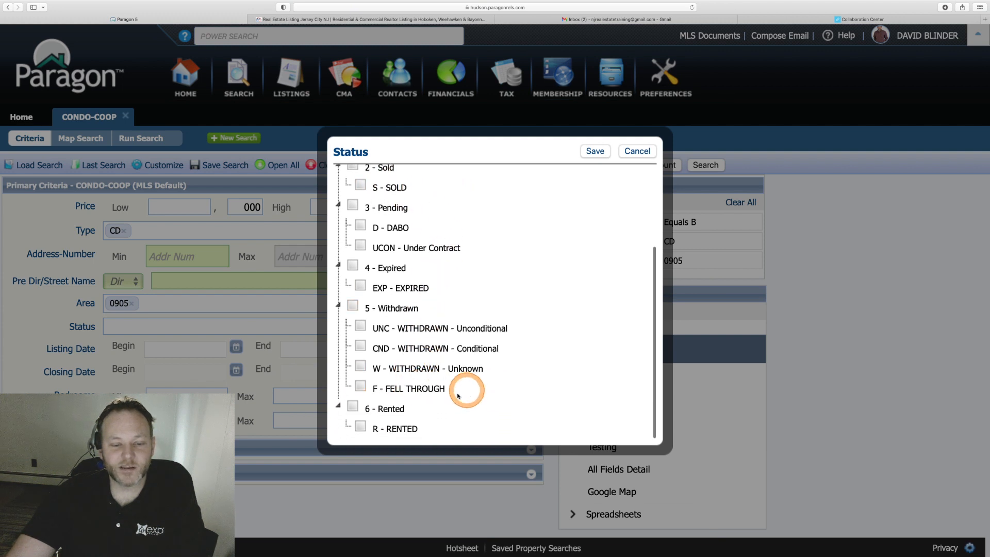
scroll(557, 209, up, 6)
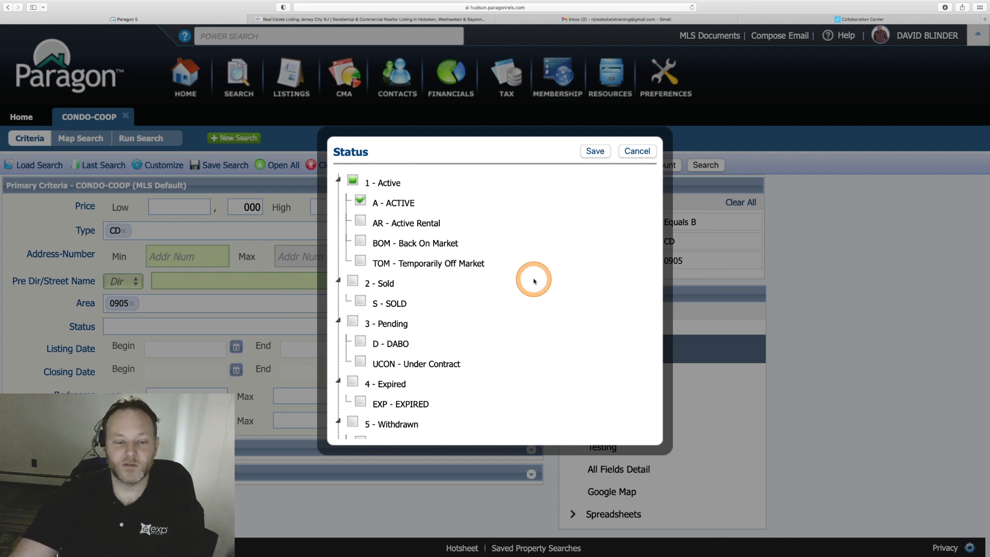
scroll(534, 280, down, 3)
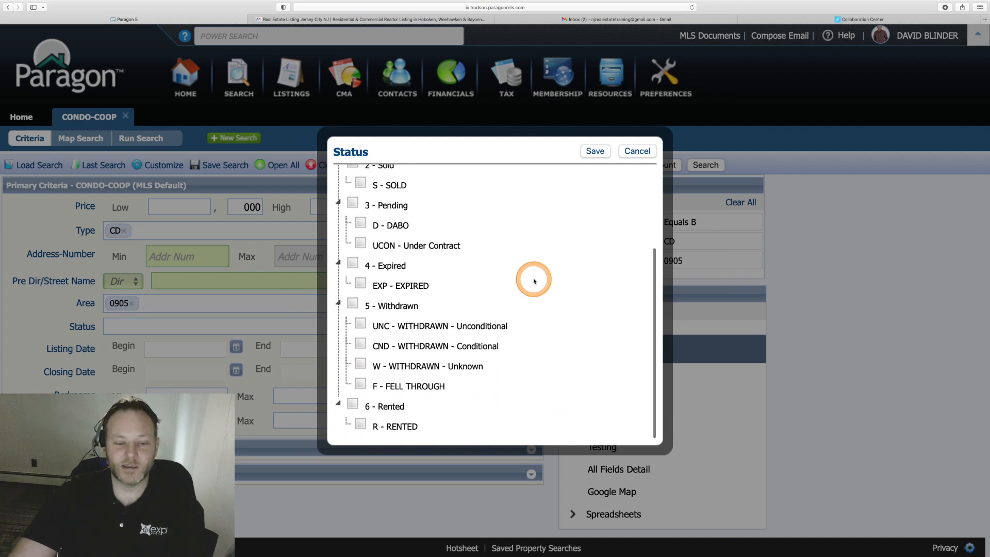
click(594, 152)
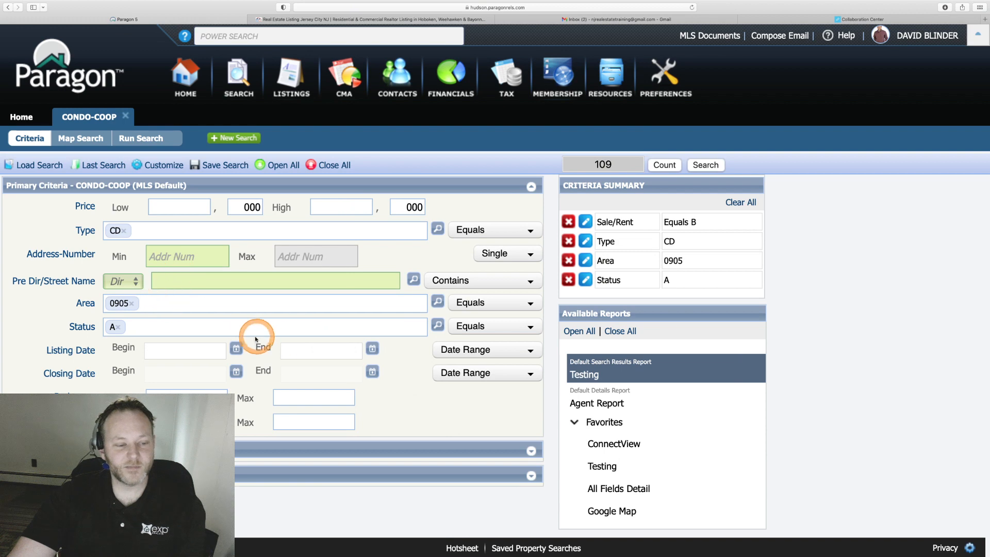
Set Bedrooms Min and Max both to 2, leaving Approx Sq Ft blank, for 37 matches.
key(super+minus)
key(super+minus)
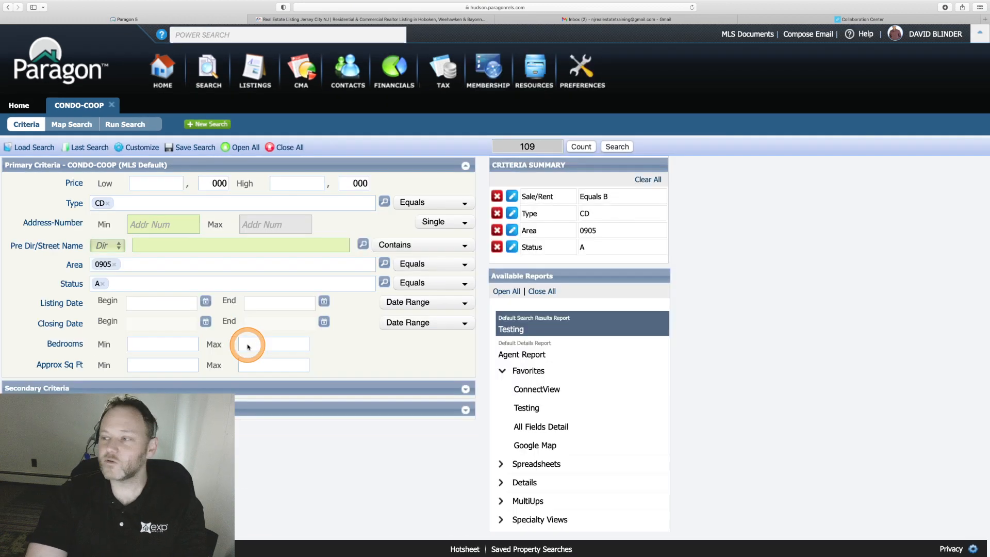
key(super+equal)
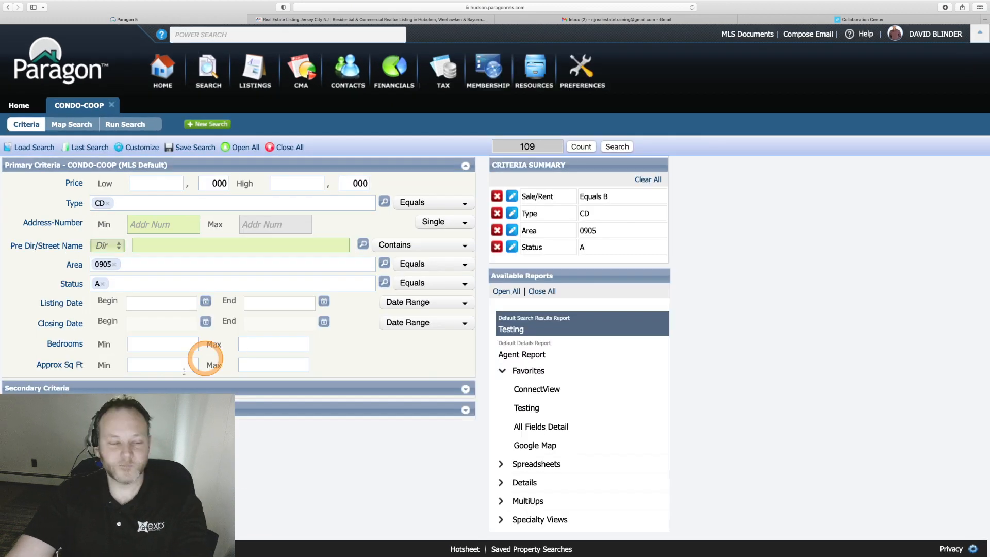
click(153, 346)
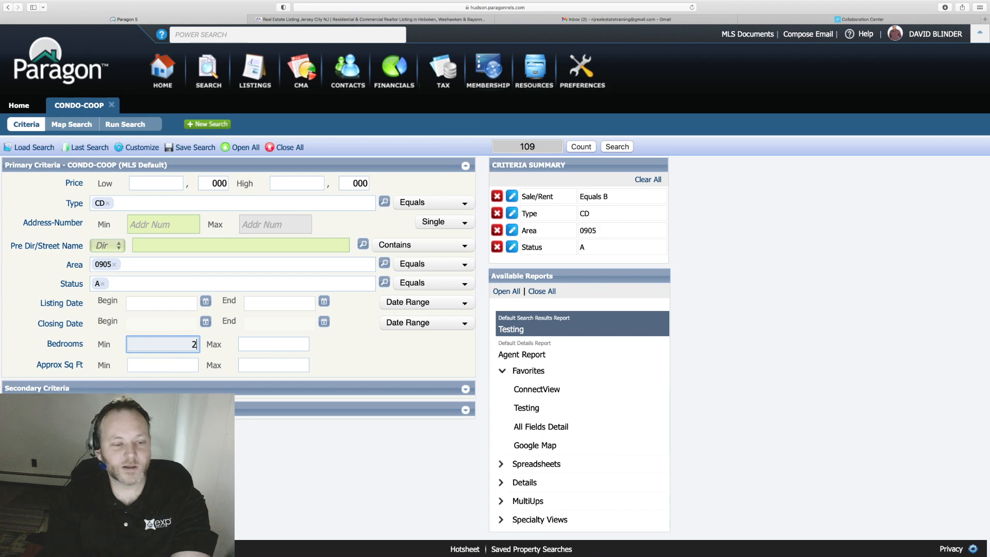
key(Tab)
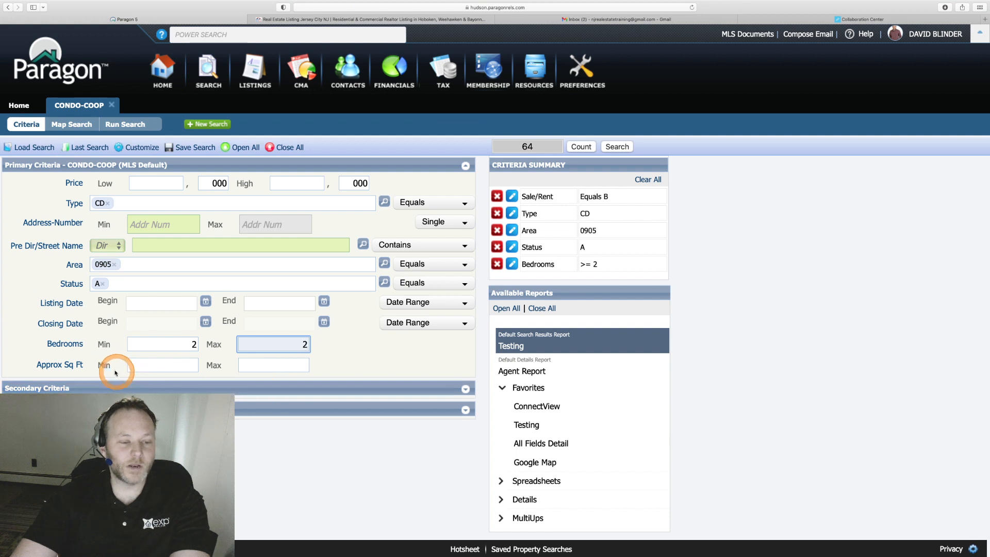
click(173, 346)
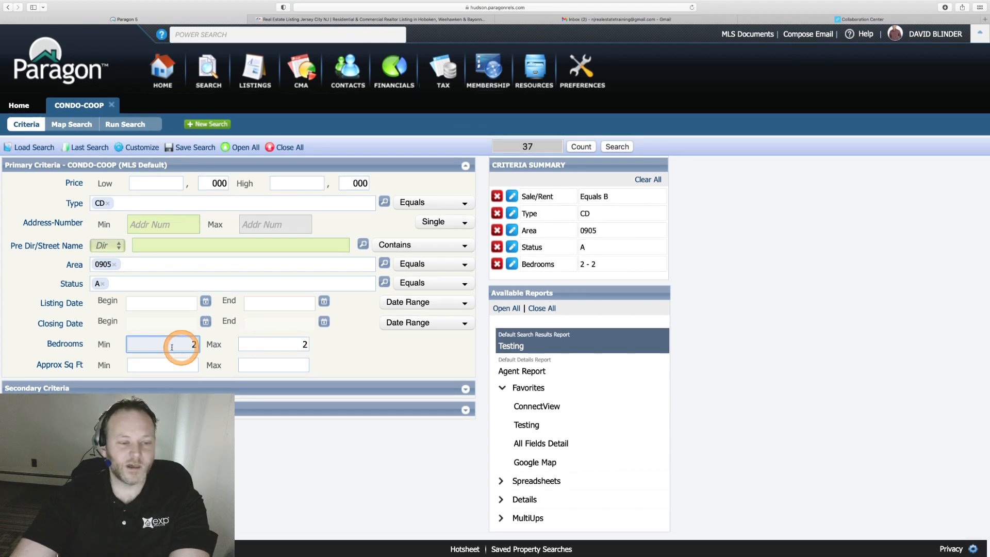
click(150, 367)
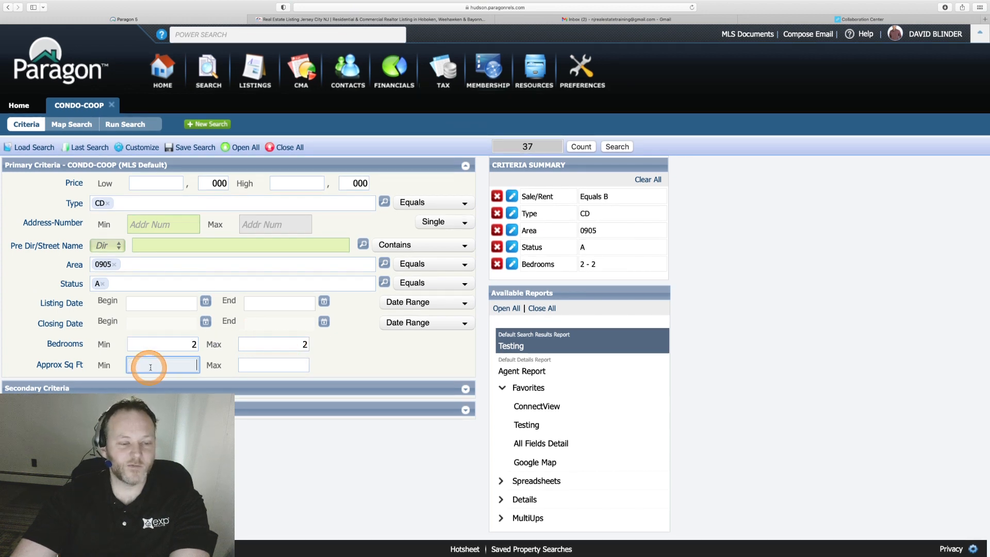
click(260, 367)
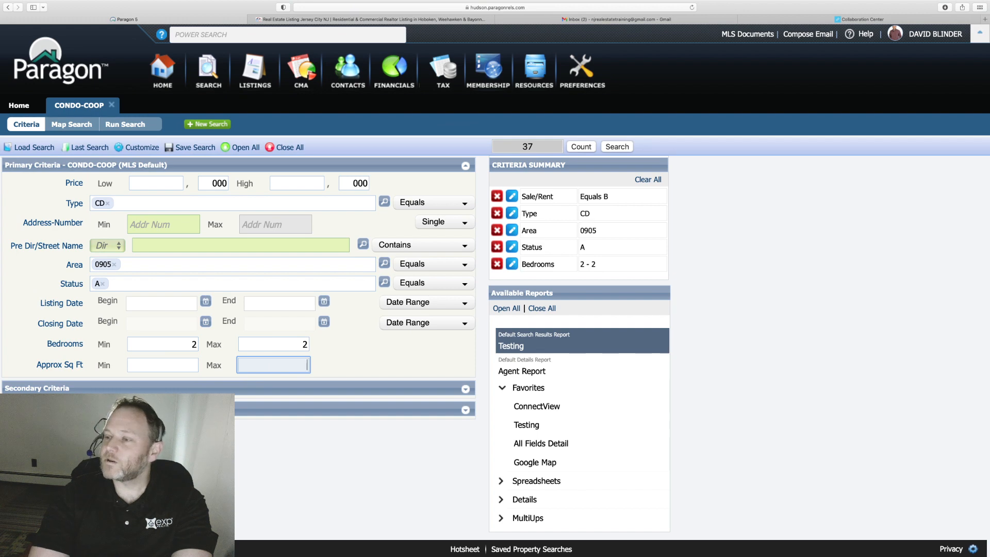
click(263, 365)
click(285, 433)
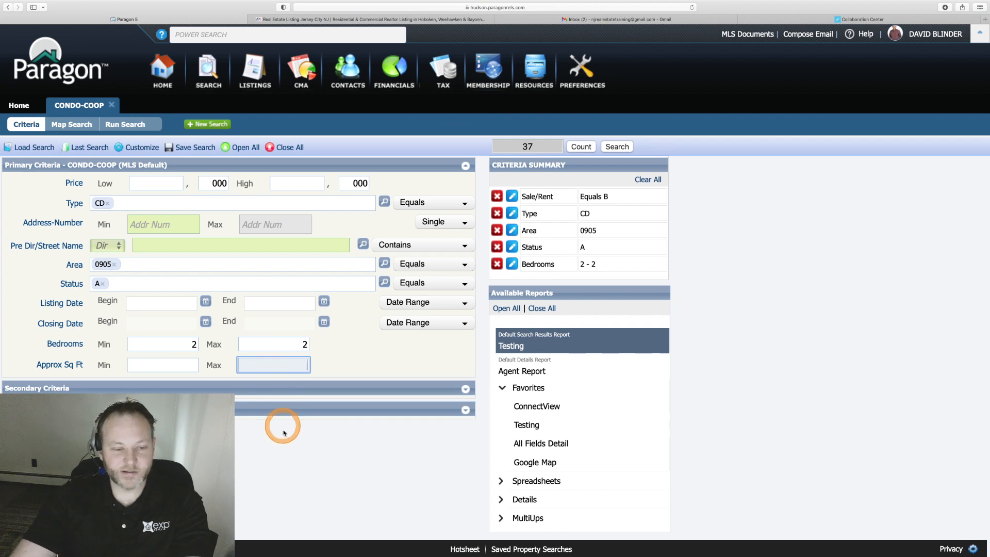
key(super+minus)
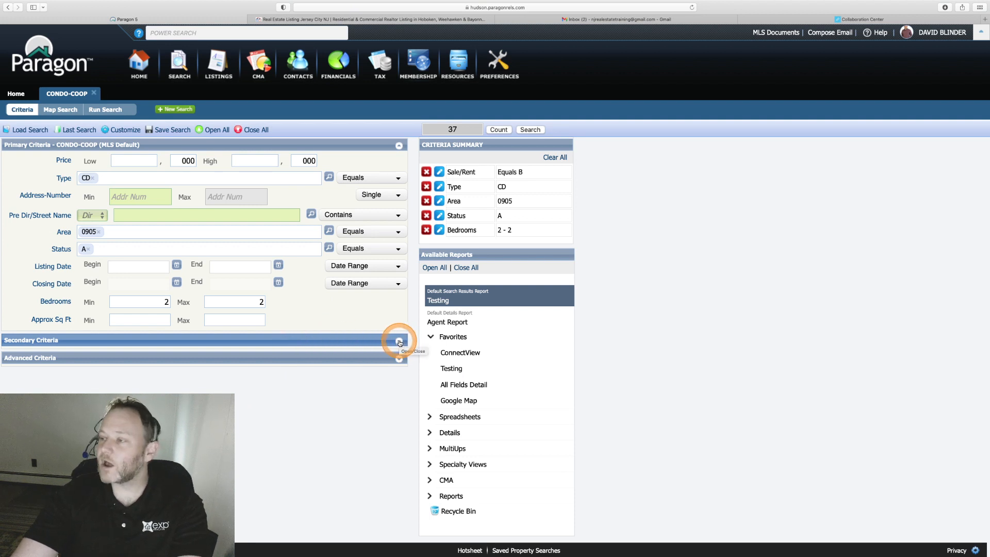
Expand Secondary Criteria and set Sale/Rent to For Sale (S).
click(399, 342)
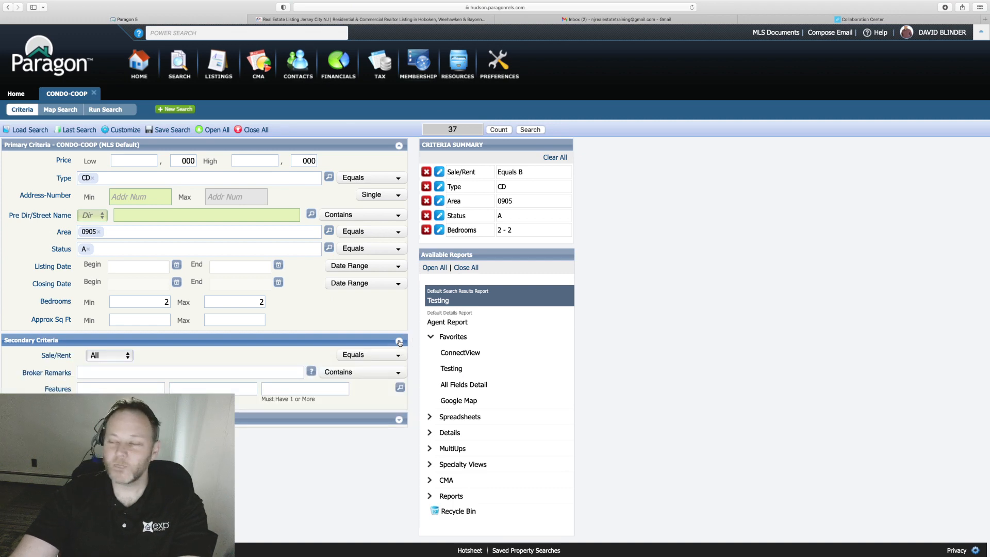
key(super+minus)
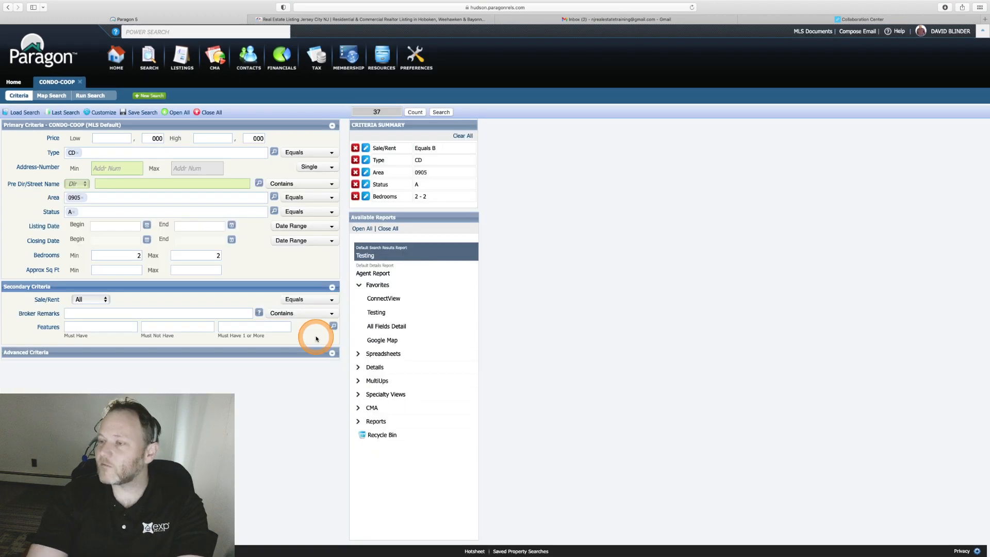
click(91, 299)
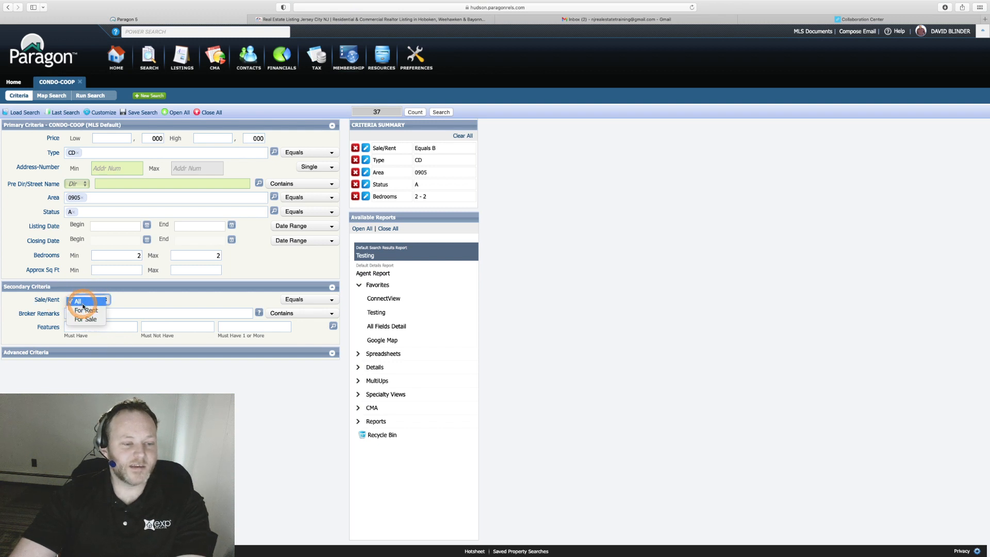
click(91, 320)
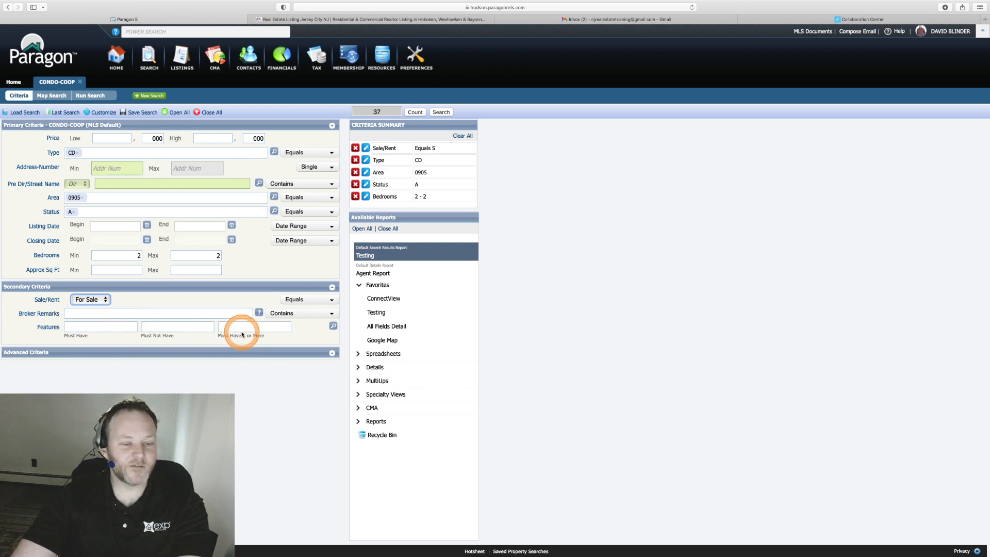
click(89, 330)
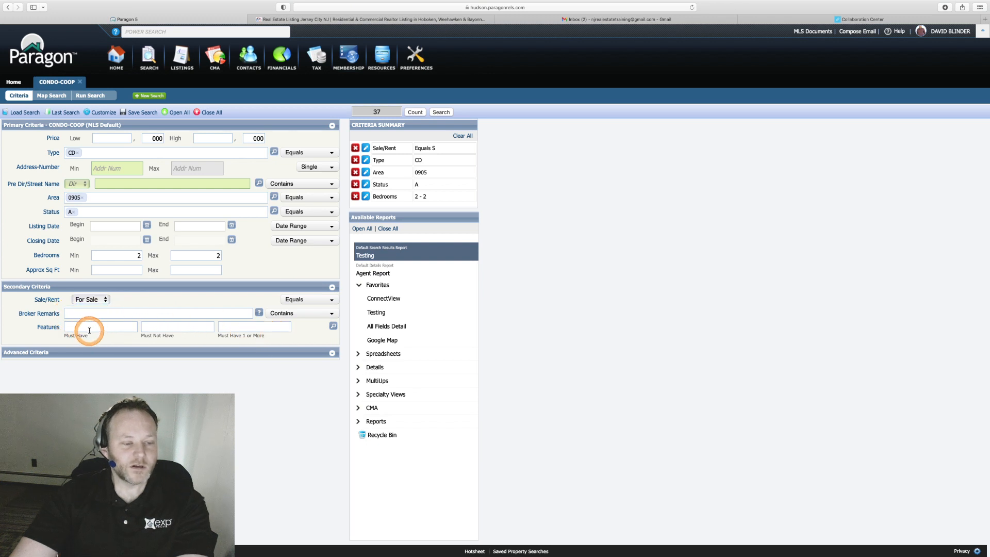
Require J1 - New York View and J2 - River View as Must Have features, leaving 6 matches.
click(334, 327)
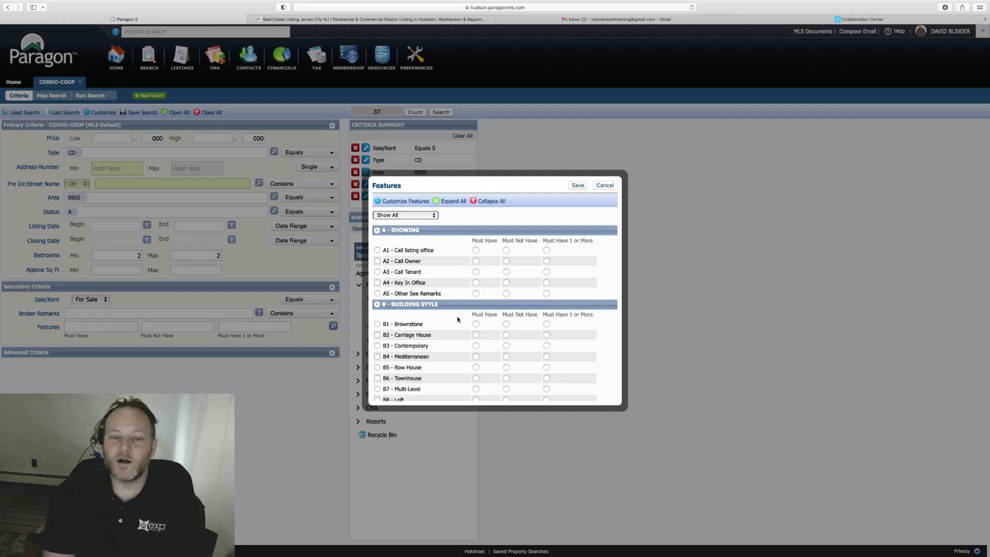
scroll(457, 320, down, 5)
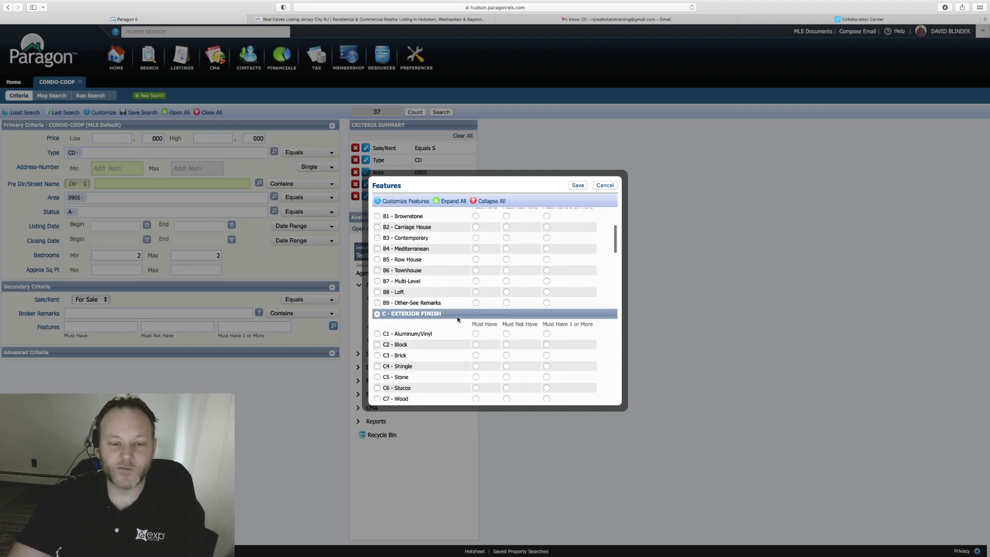
scroll(458, 320, down, 4)
scroll(457, 319, down, 20)
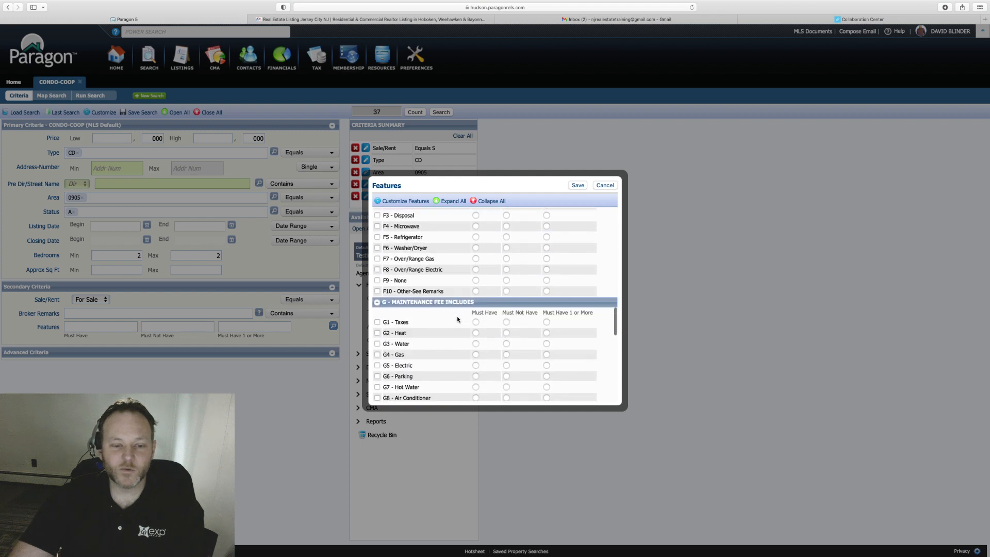
scroll(458, 320, down, 10)
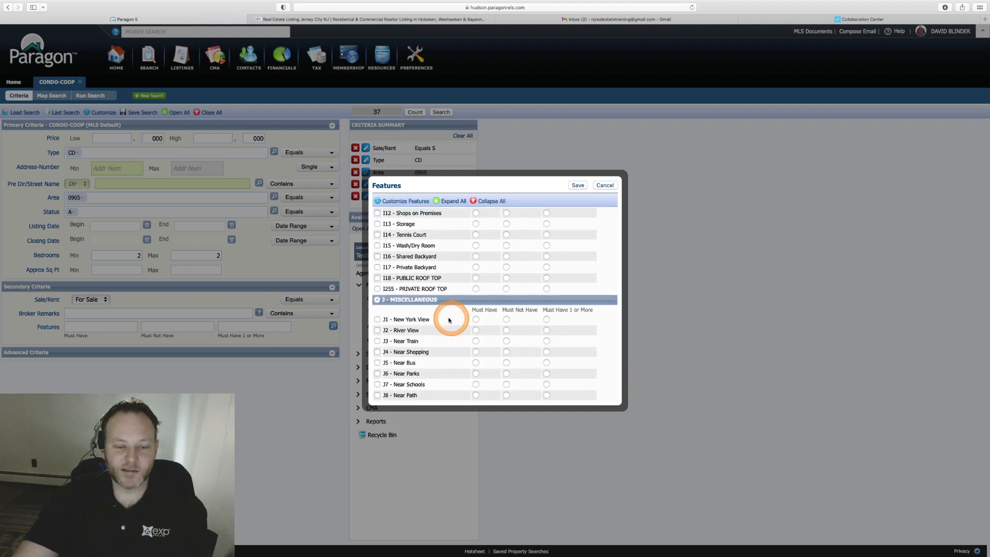
click(377, 320)
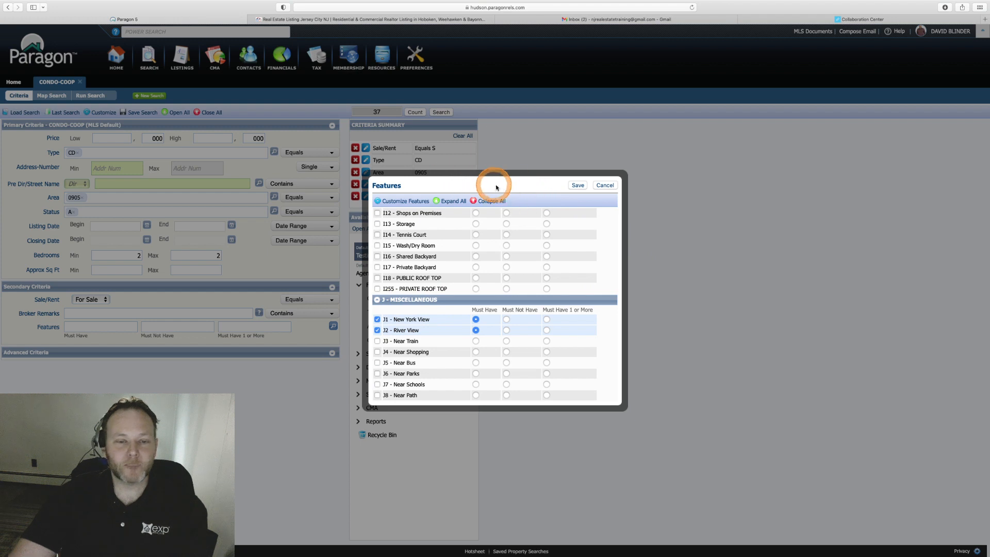
click(578, 186)
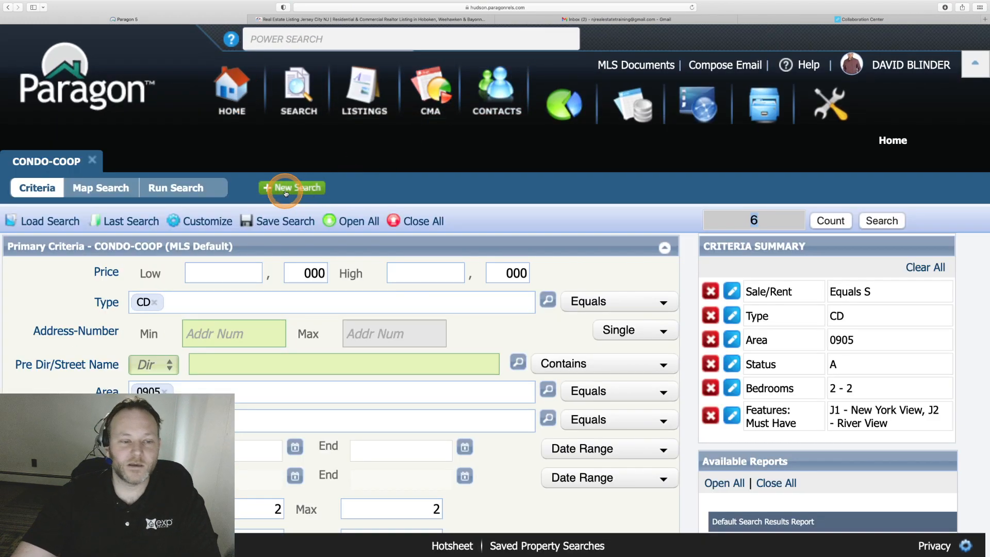
Save the criteria as a new search named 'Hoboken VIEWS!'.
click(284, 220)
click(290, 271)
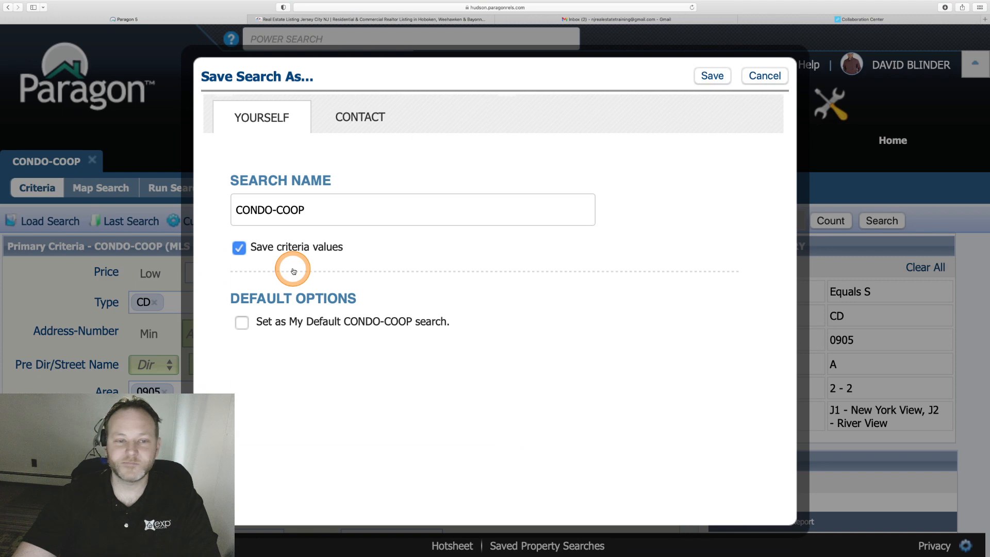
click(322, 215)
drag(320, 211, 205, 206)
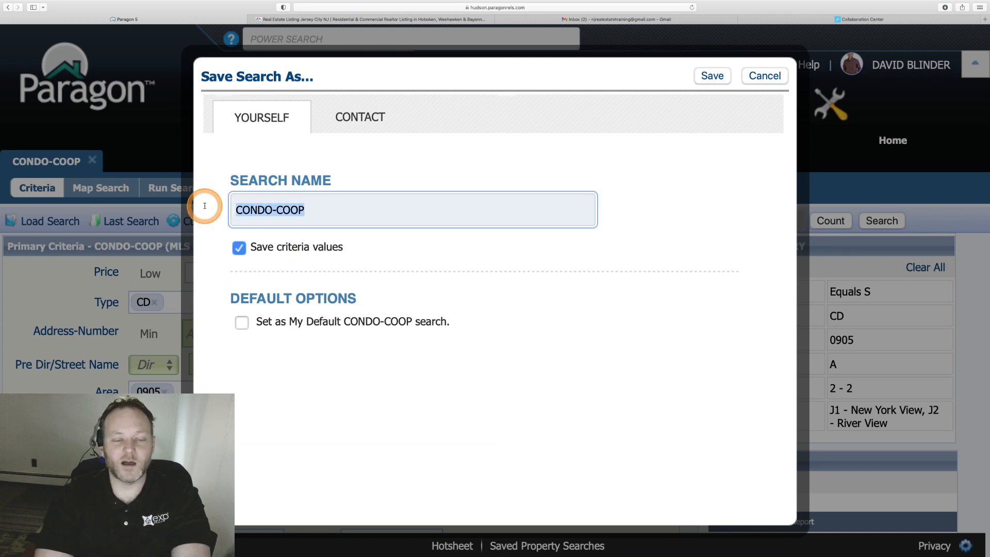
text(Hoboken VIEWS!)
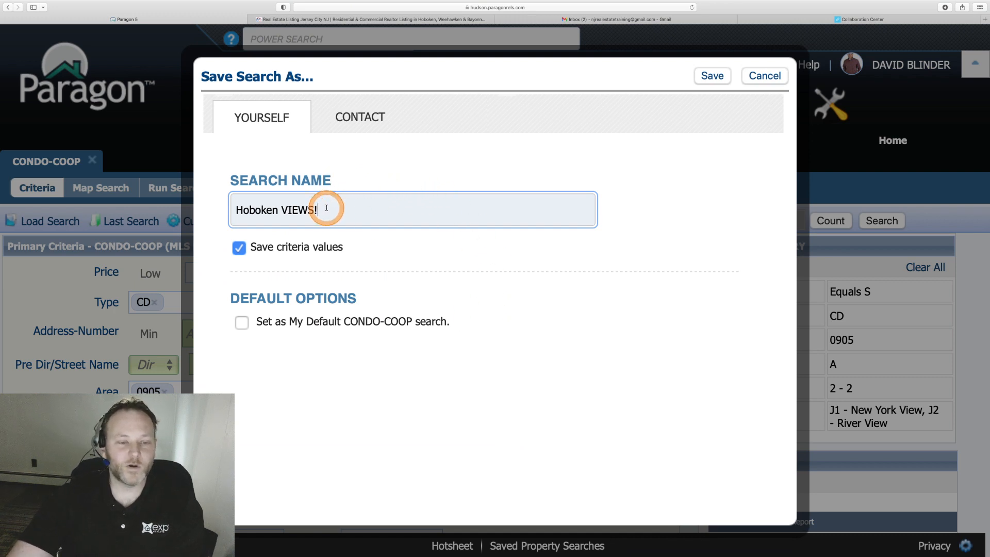
drag(326, 208, 223, 208)
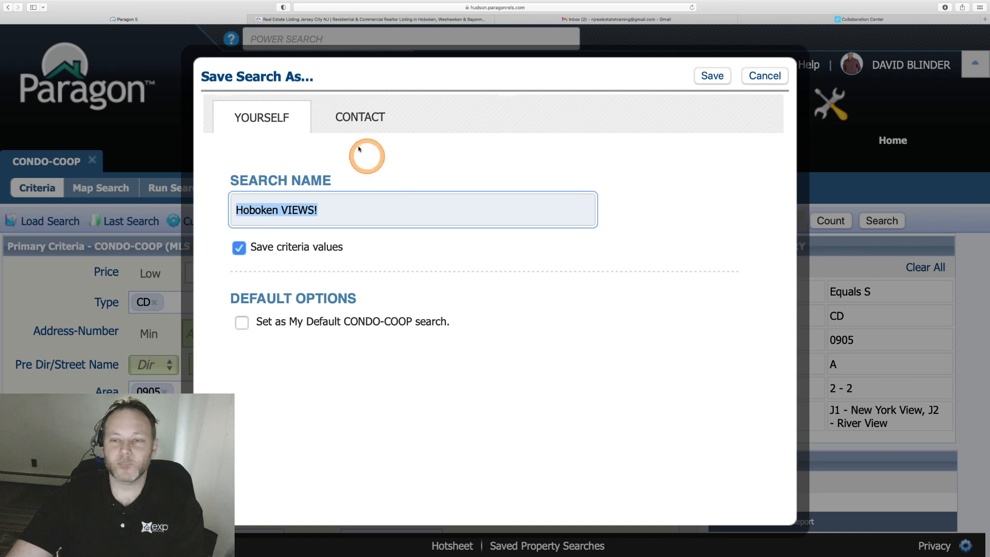
On the Contact tab, bring up the Add New Contact form for this saved search.
click(374, 117)
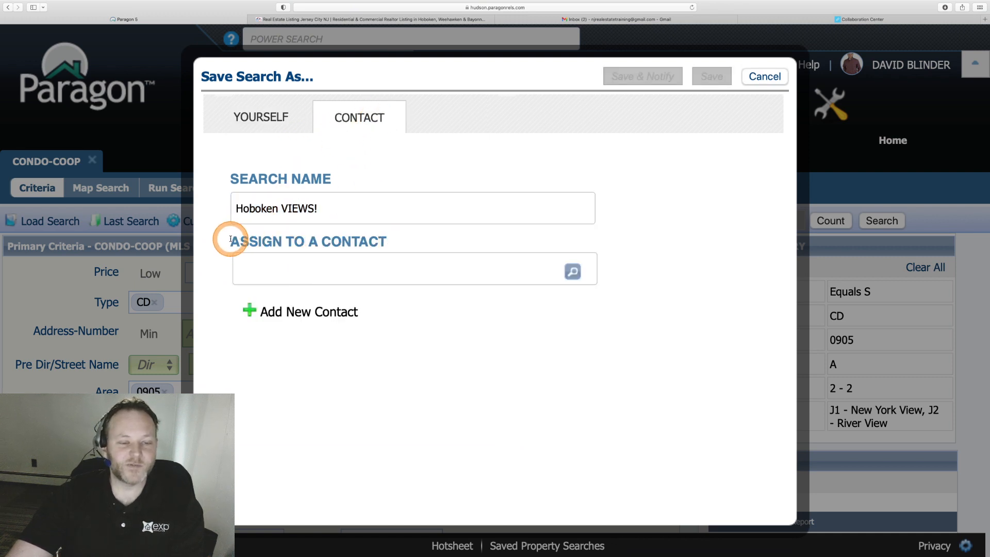
drag(228, 238, 397, 245)
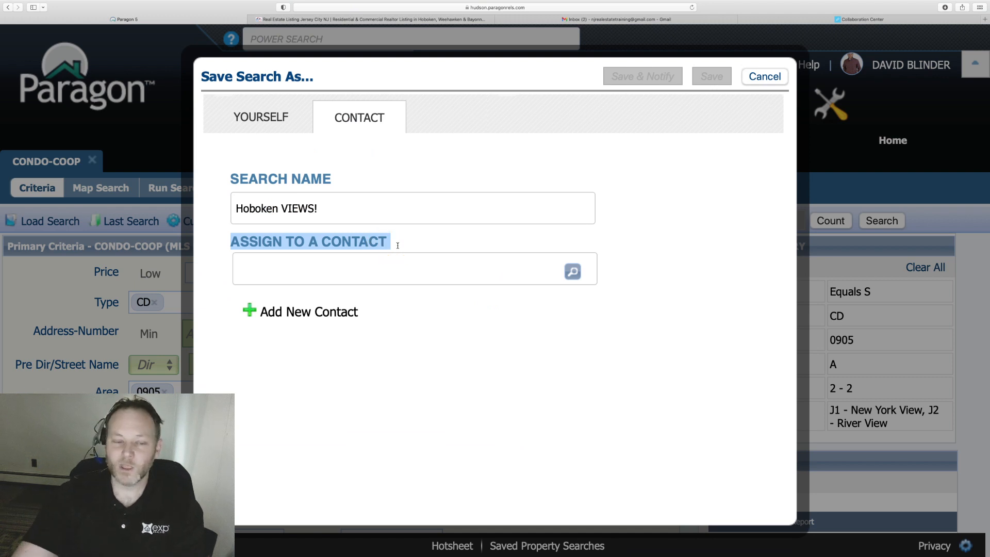
click(290, 316)
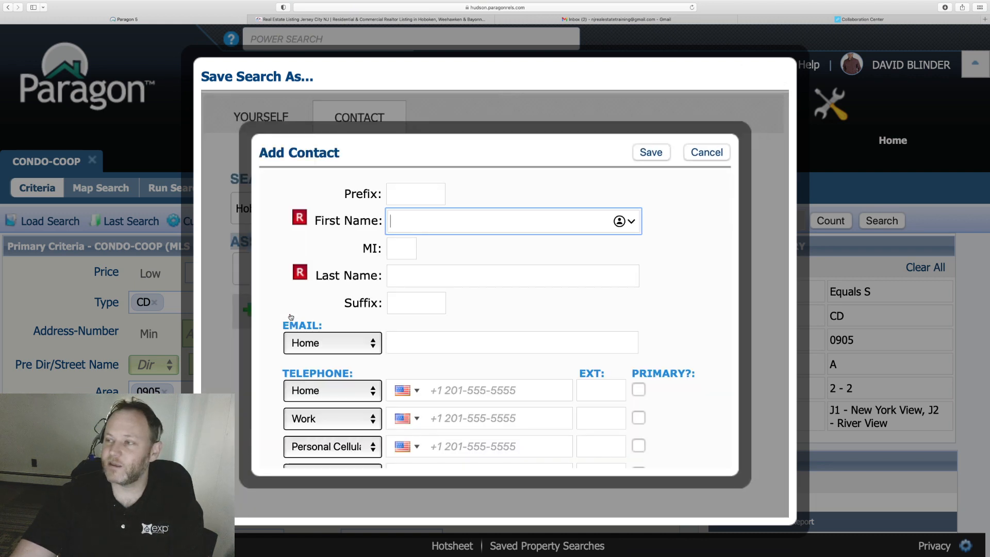
Start a new contact and enter the client's first and last name.
click(420, 251)
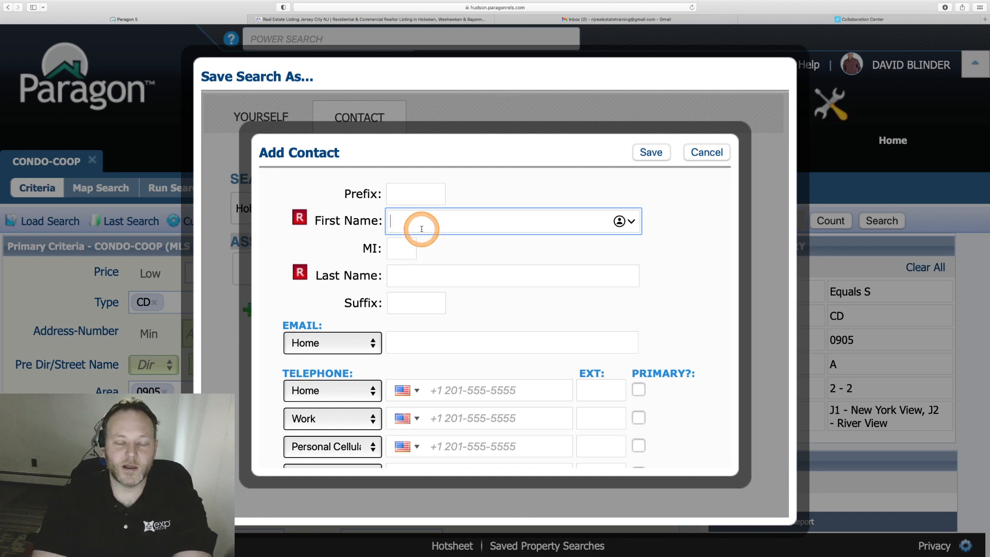
key(Tab)
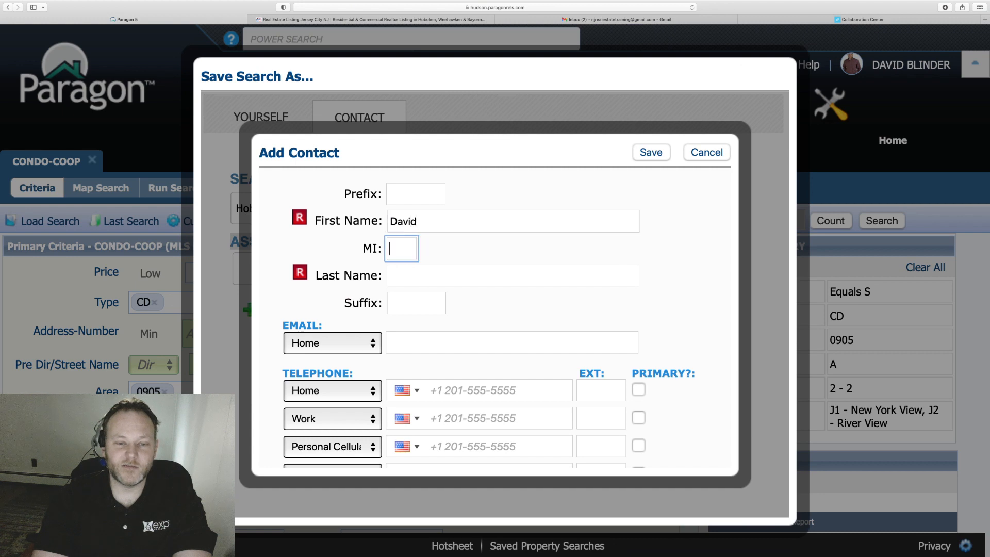
key(Tab)
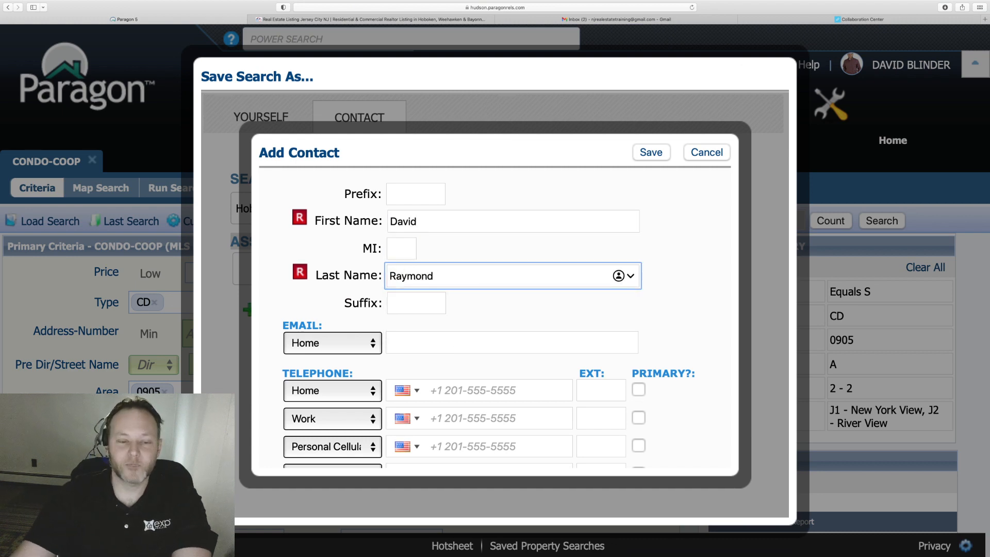
Enter the client's e-mail address and personal cell phone number.
scroll(420, 270, down, 2)
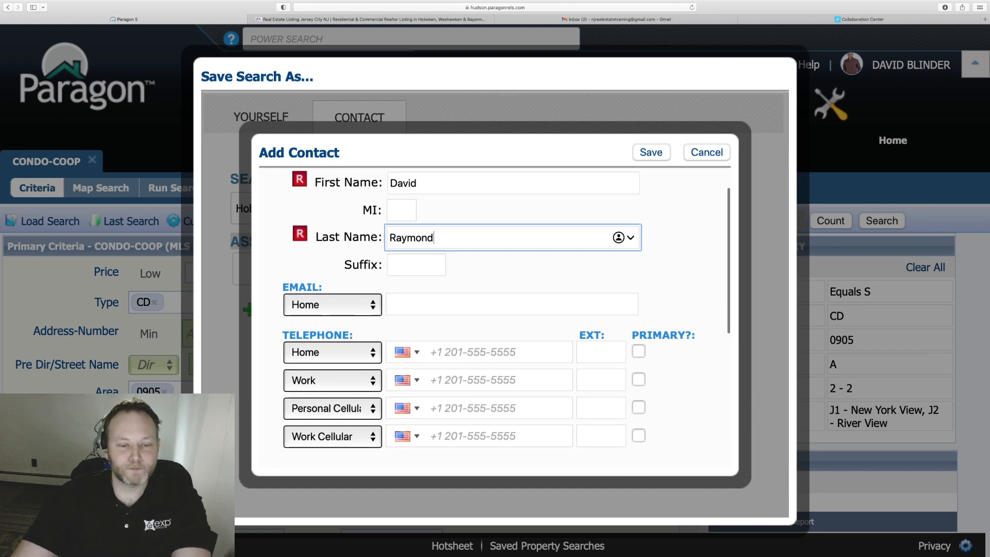
click(417, 301)
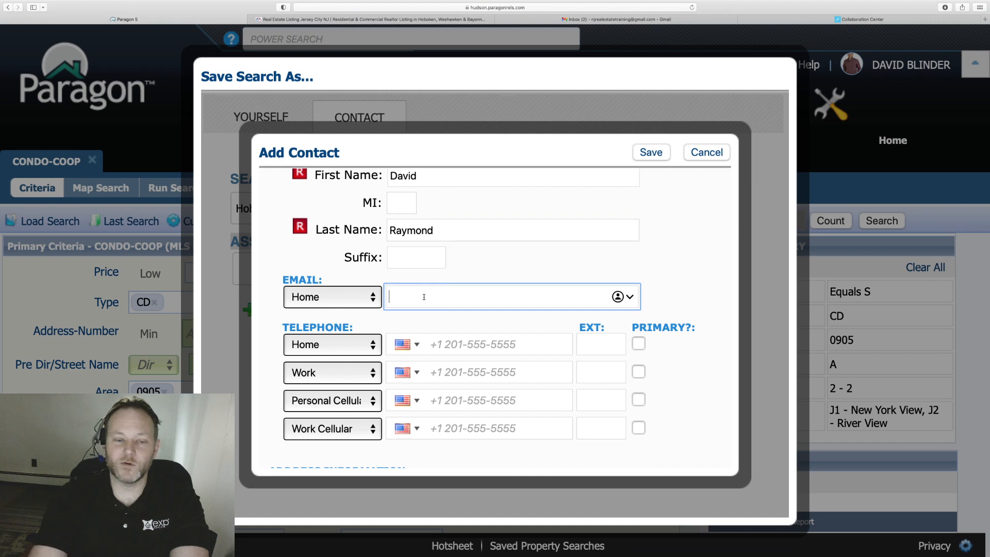
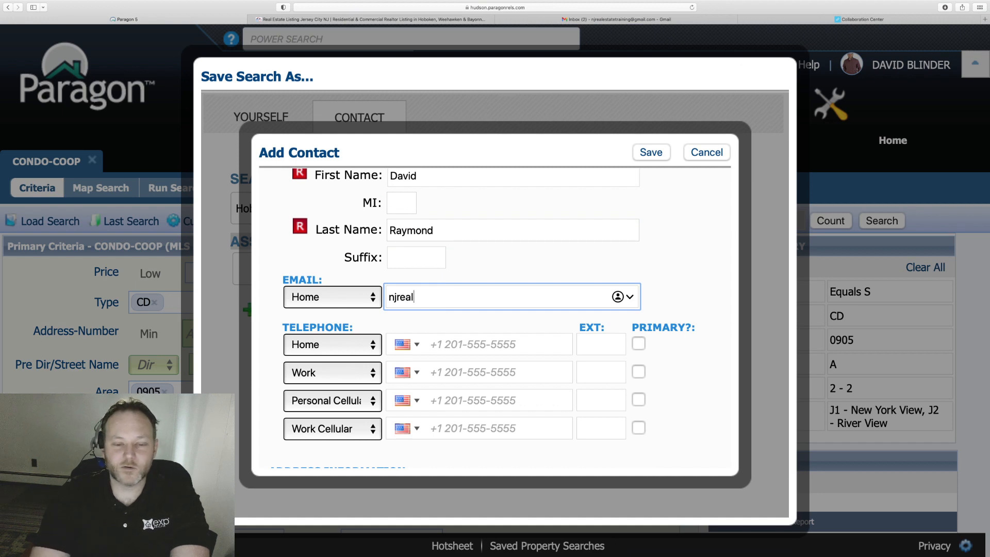
key(super+plus)
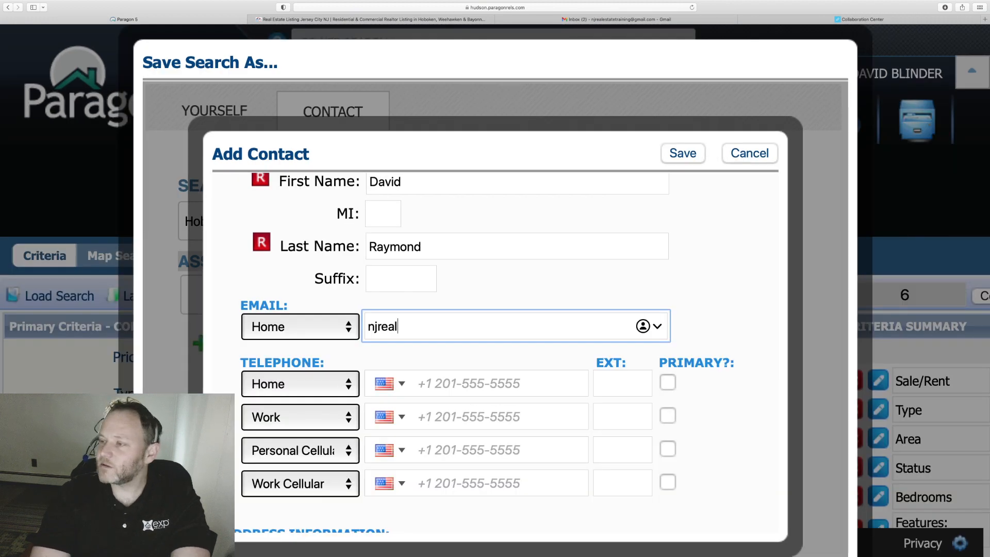
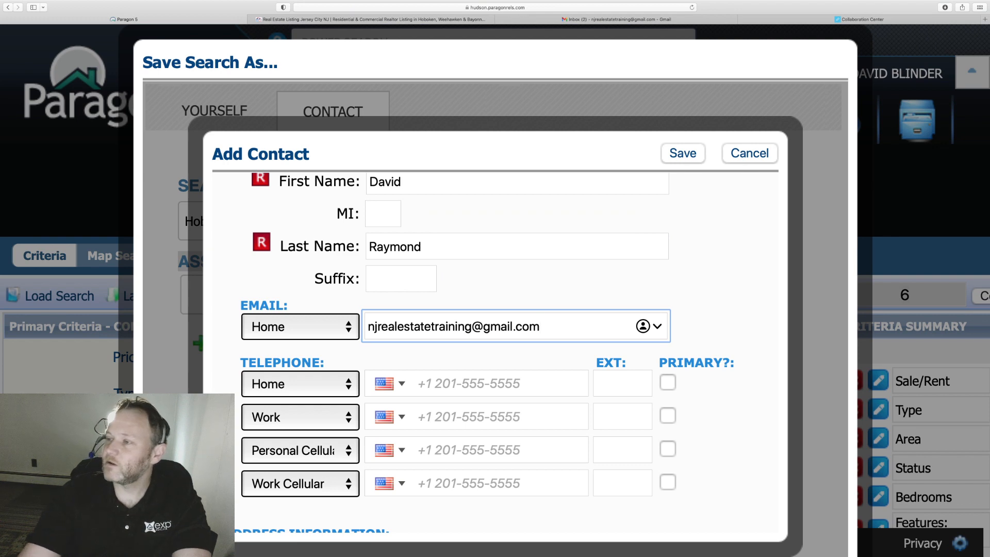
click(474, 384)
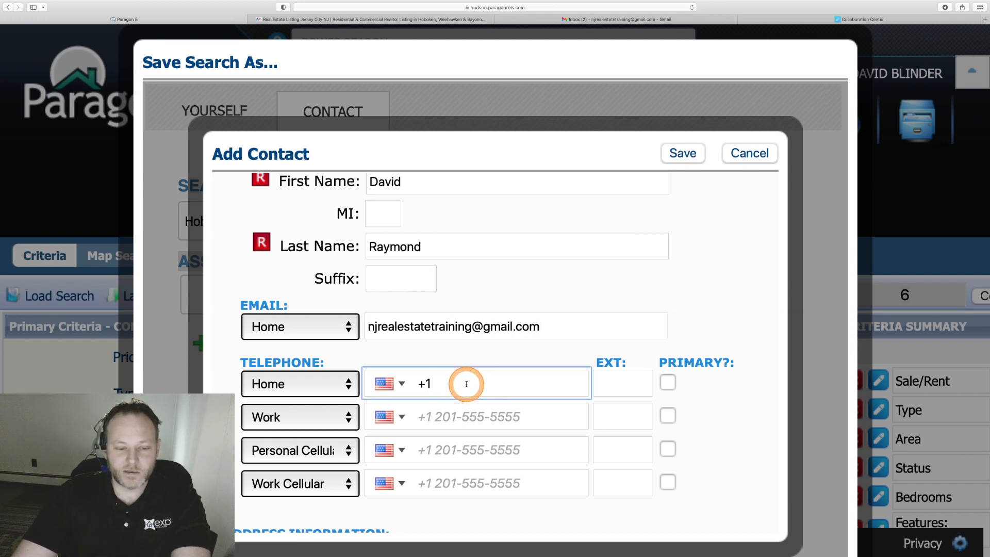
click(421, 450)
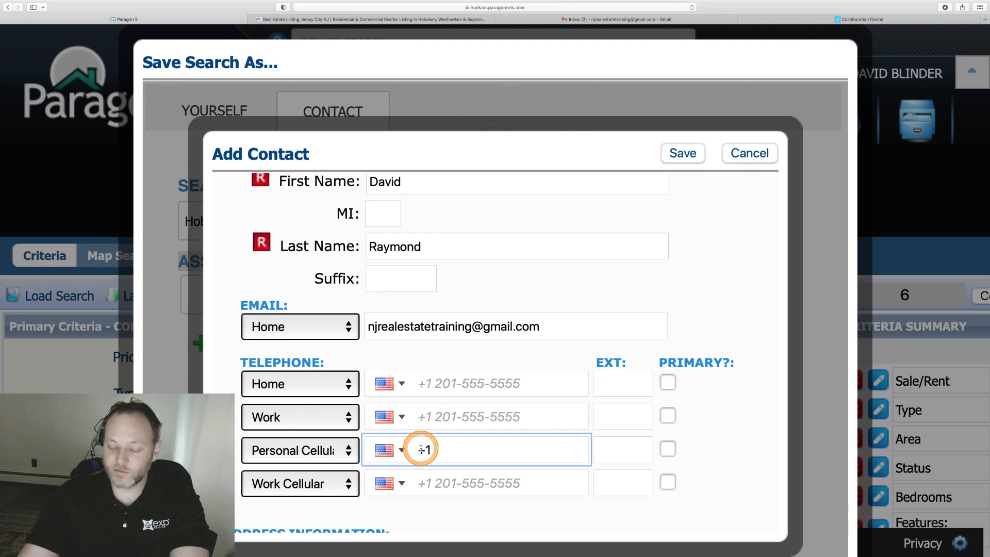
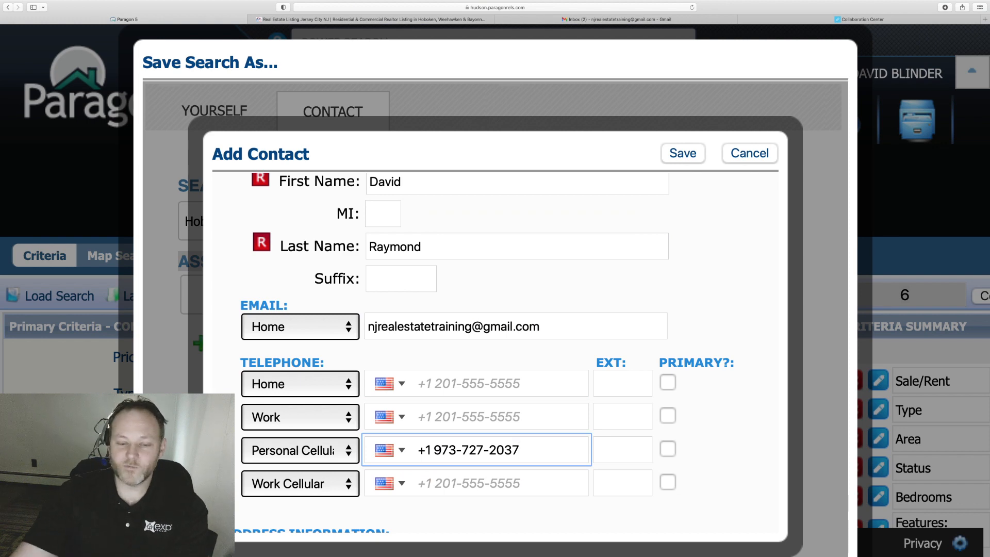
Review the entered e-mail and cell number, then save the contact.
drag(420, 451, 527, 445)
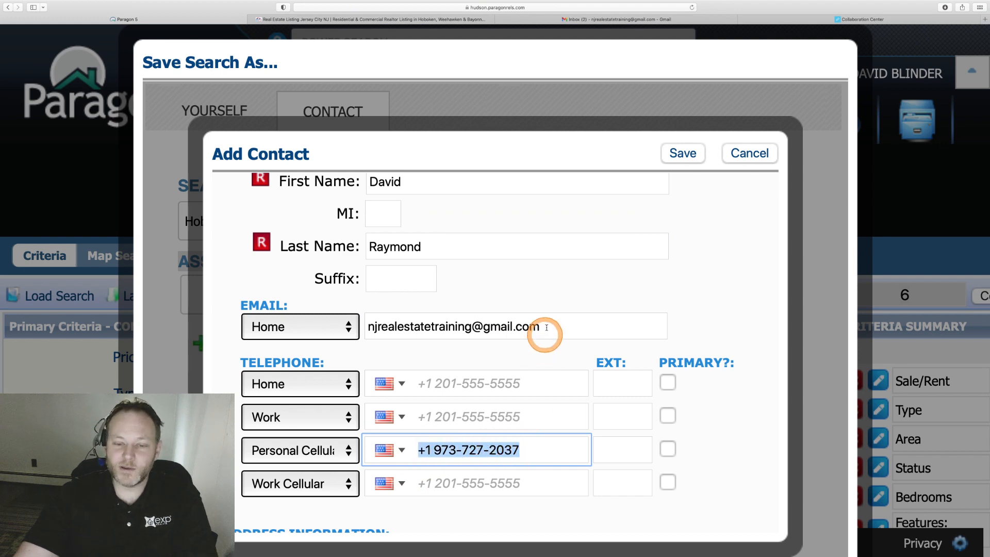
drag(549, 325, 368, 319)
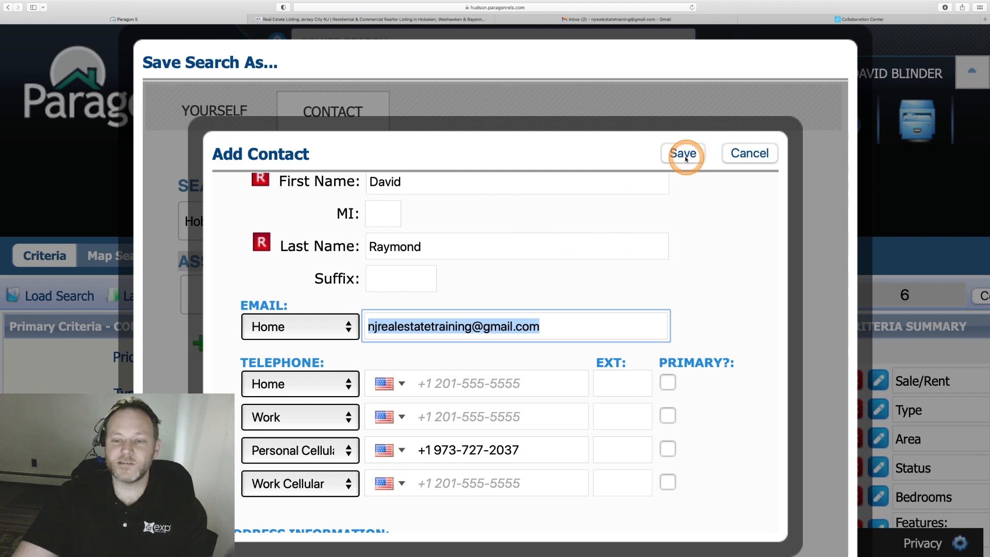
scroll(676, 246, down, 6)
scroll(676, 248, up, 3)
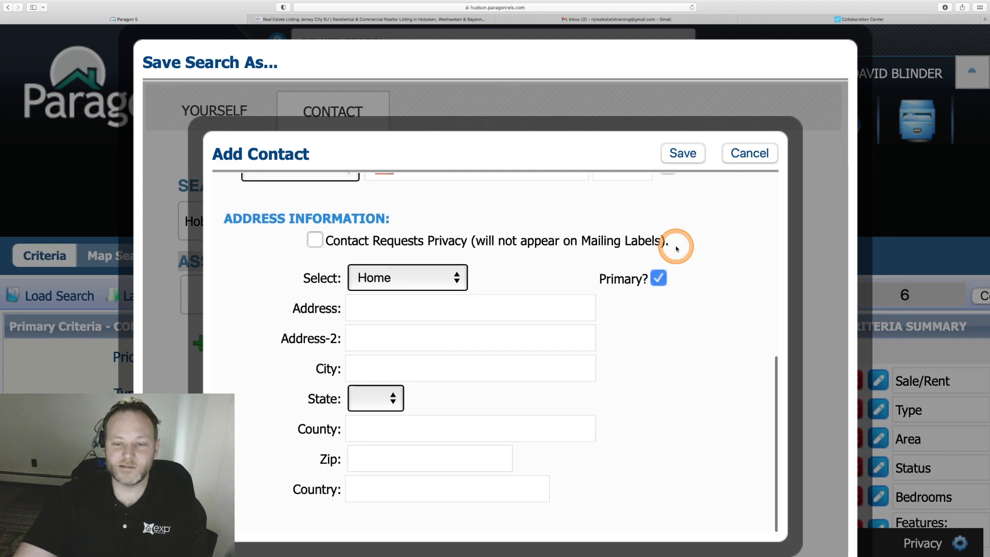
scroll(548, 312, up, 5)
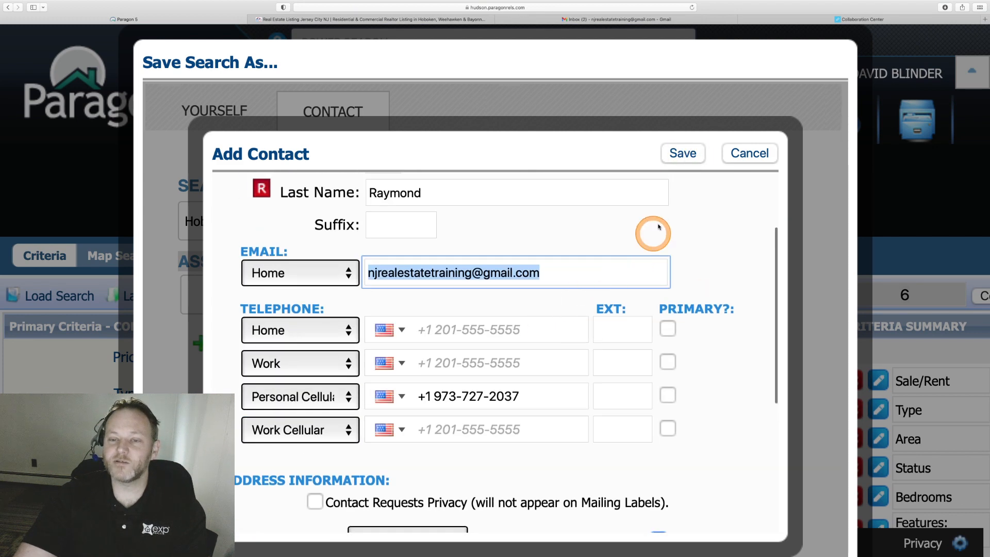
click(683, 153)
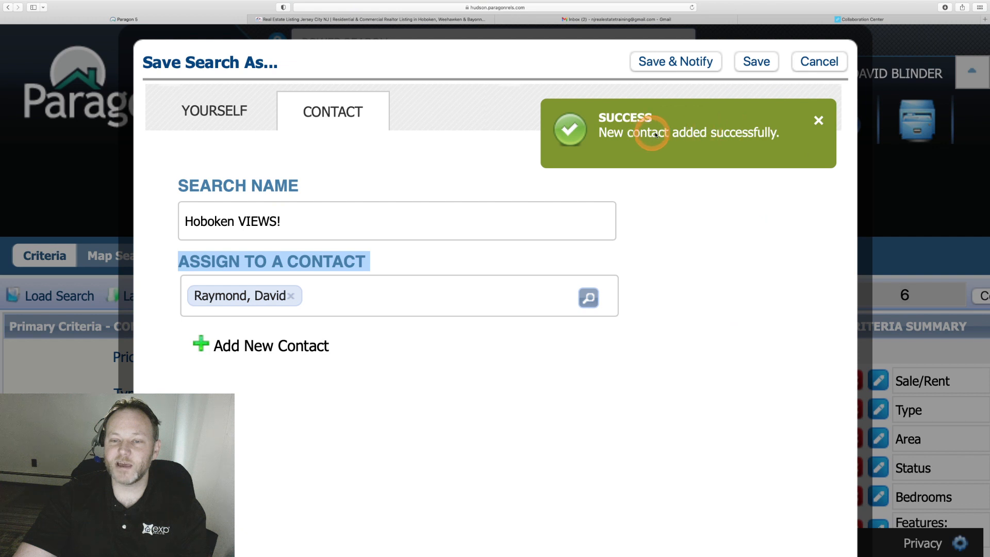
Dismiss the contact-added confirmation and choose Save & Notify for the Hoboken VIEWS! search.
click(819, 122)
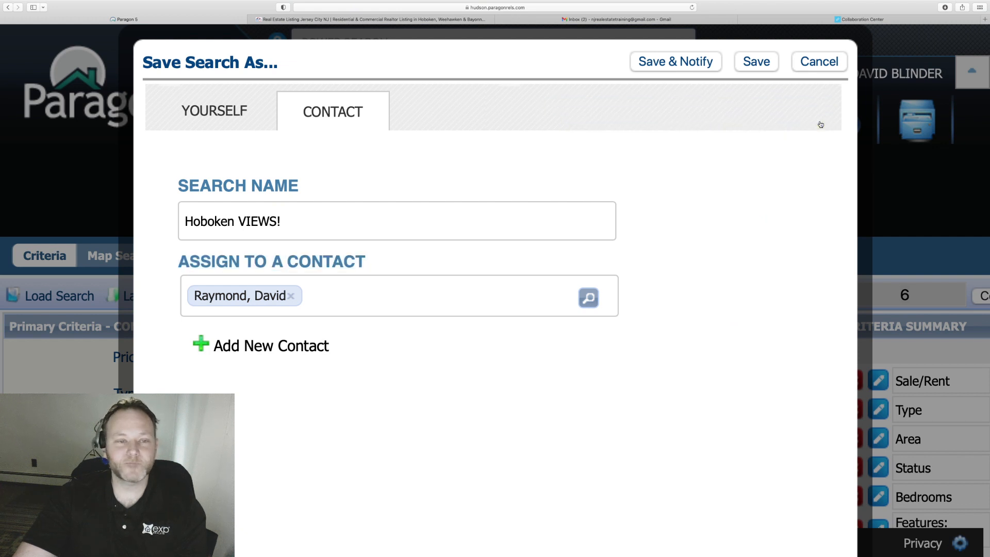
click(673, 63)
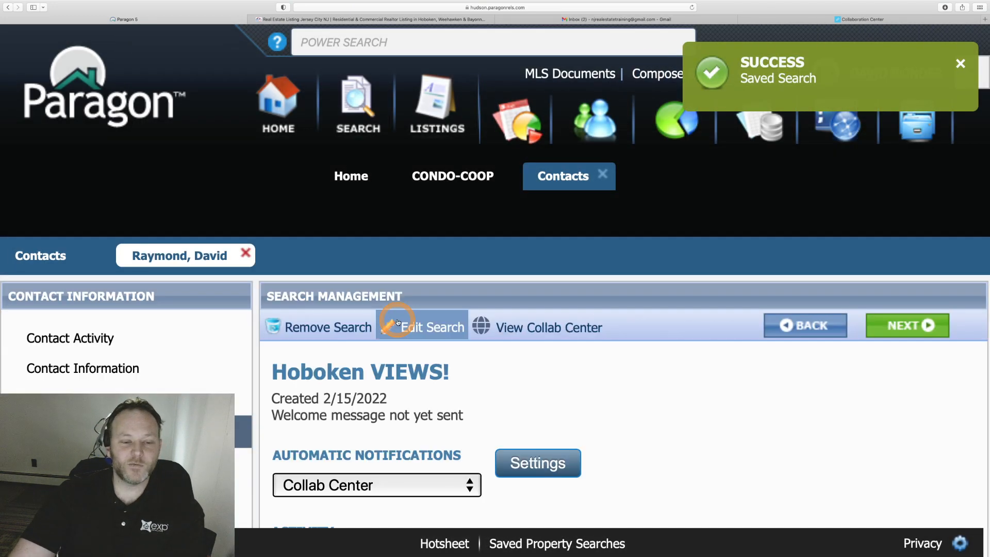
scroll(397, 322, down, 2)
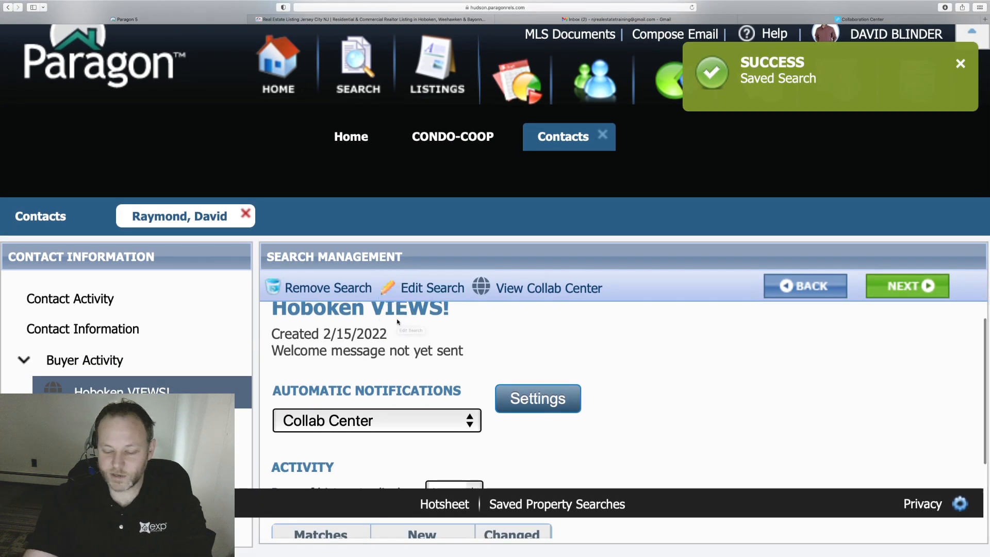
key(super+minus)
key(super+minus)
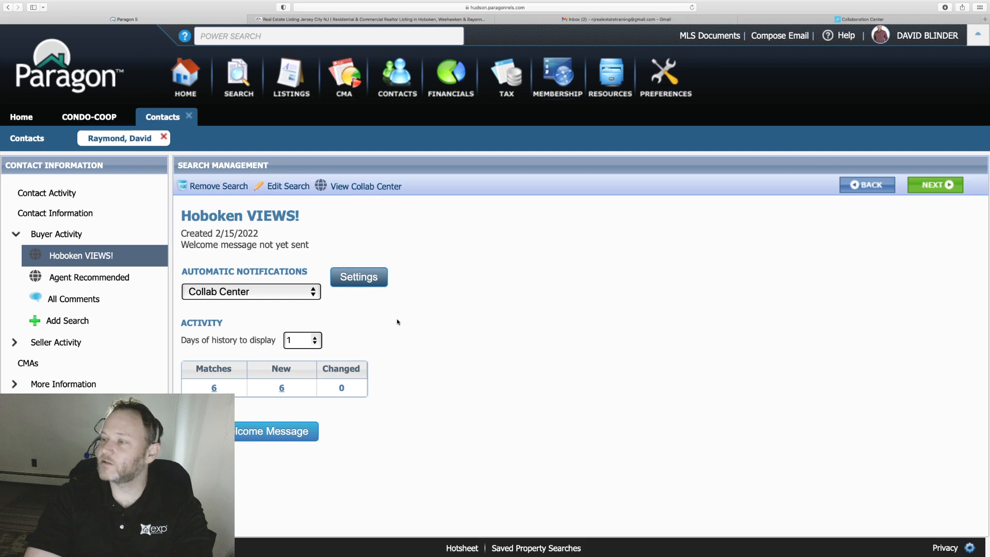
scroll(521, 338, down, 1)
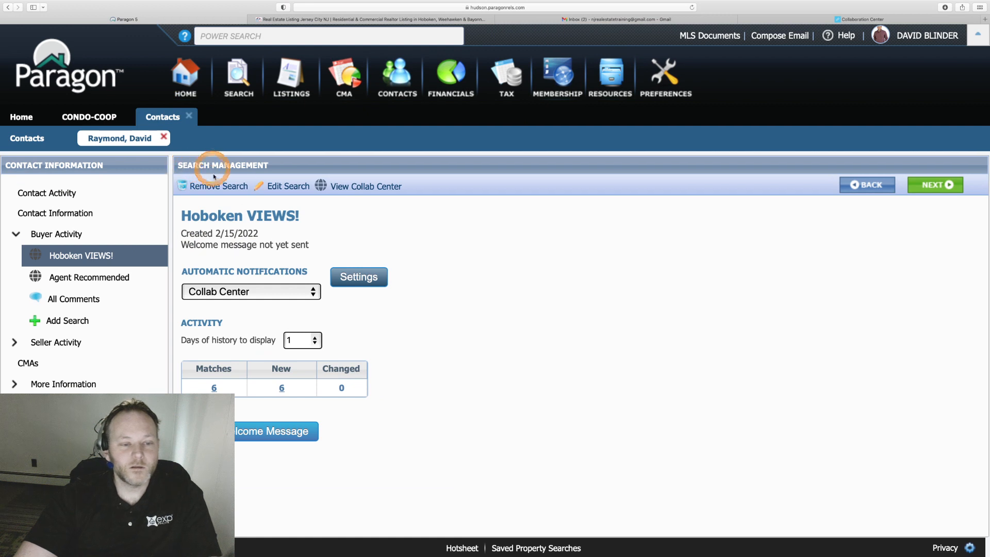
triple_click(183, 216)
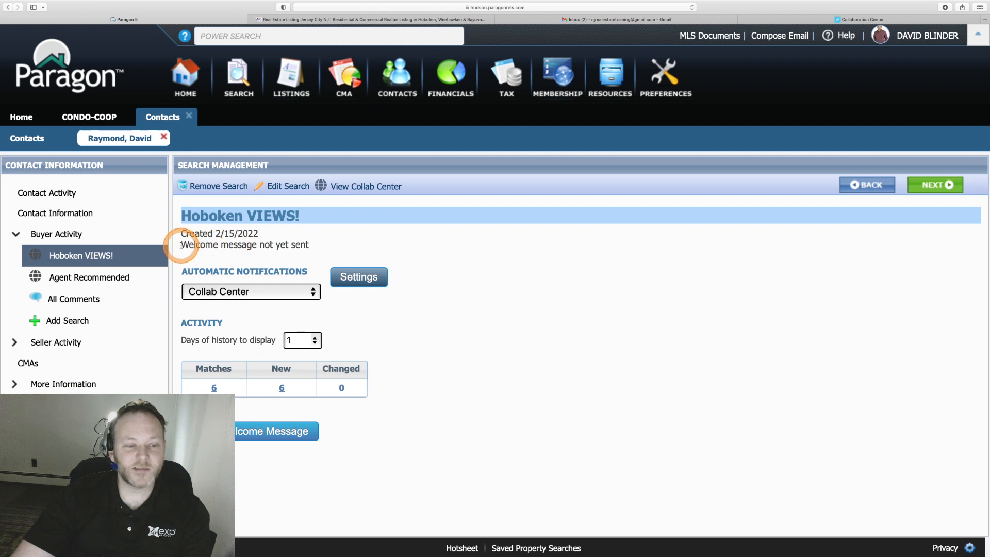
drag(182, 244, 310, 250)
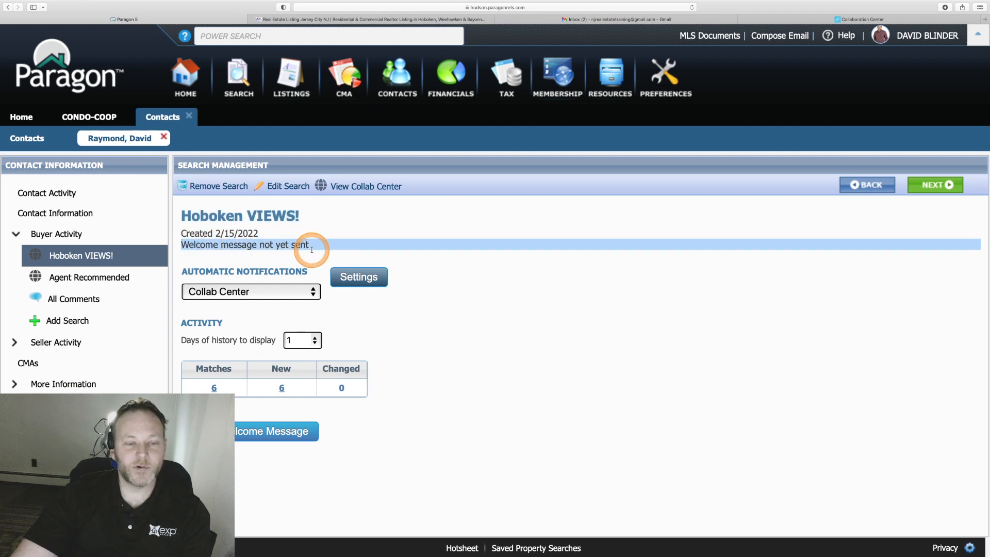
click(312, 250)
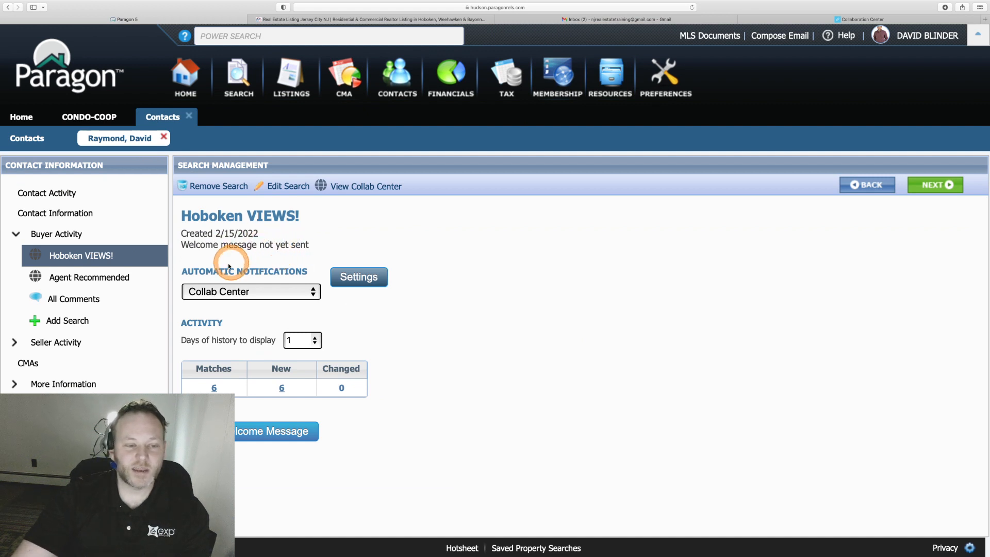
Open the custom message body and write the greeting about the most recent Hoboken condos for sale.
click(360, 278)
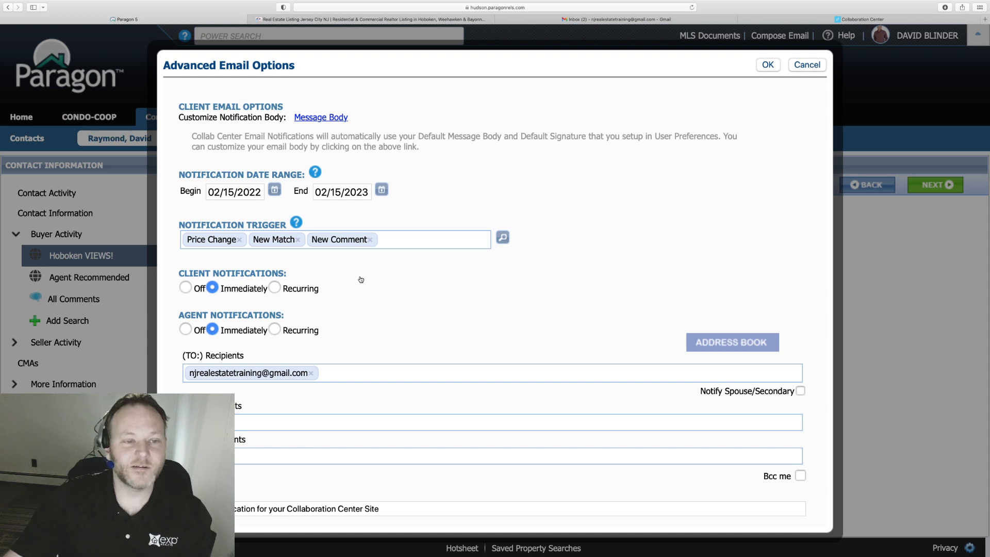
click(329, 118)
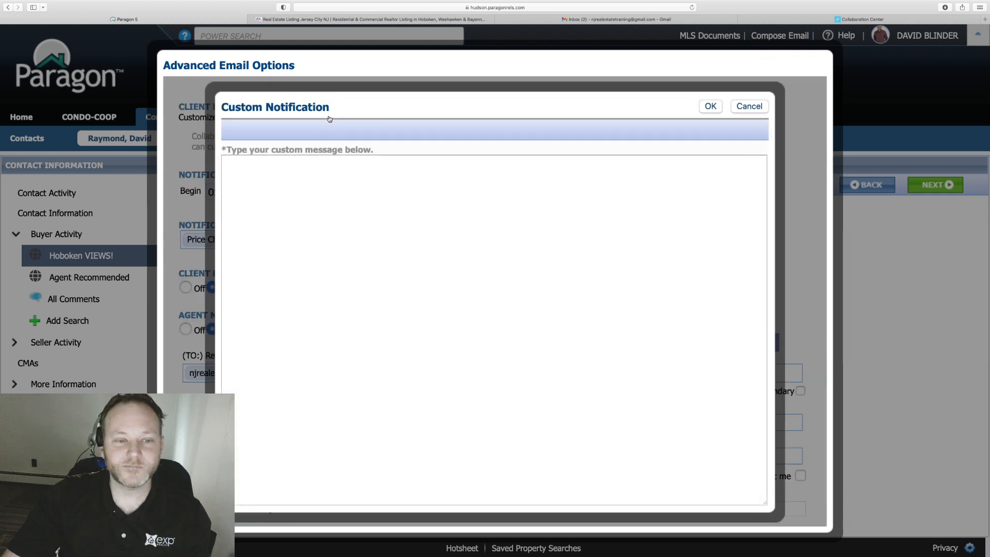
click(389, 209)
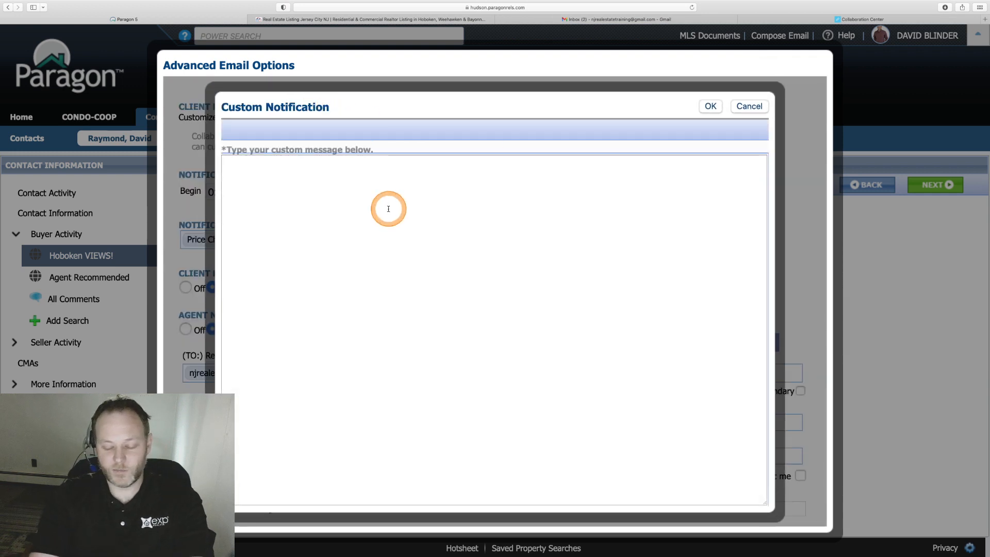
text(HI Da)
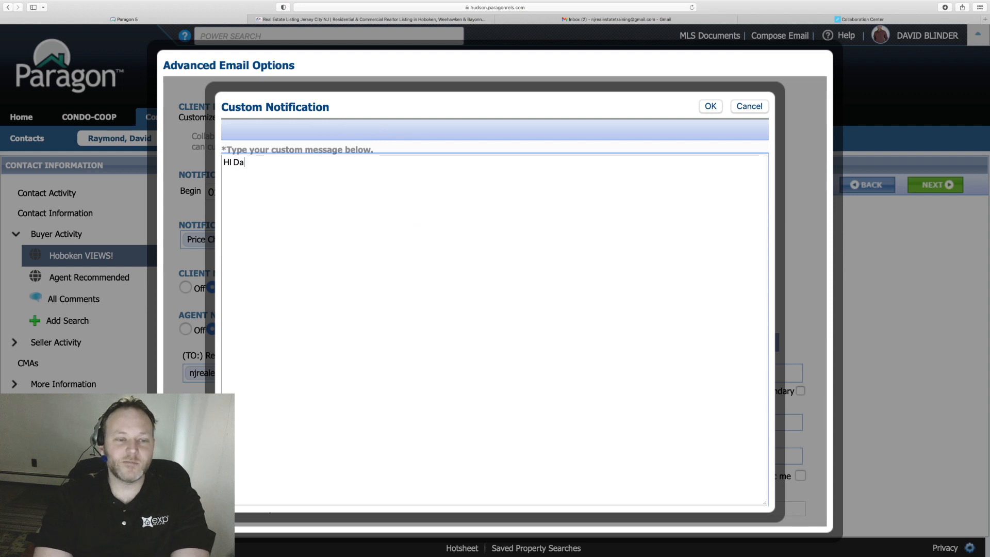
text(vid -)
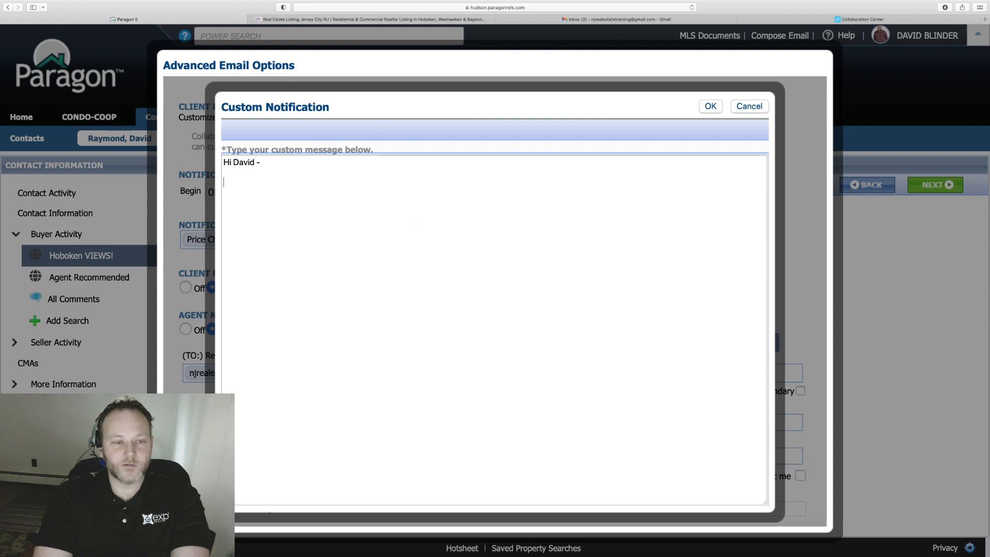
text(Here is the most recent)
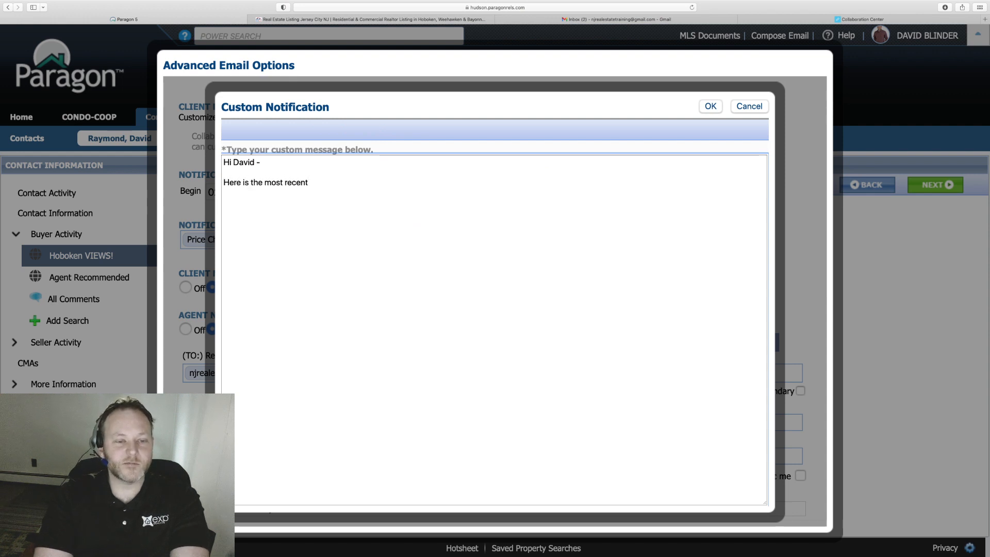
key(BackSpace)
key(BackSpace)
key(BackSpace)
key(BackSpace)
key(BackSpace)
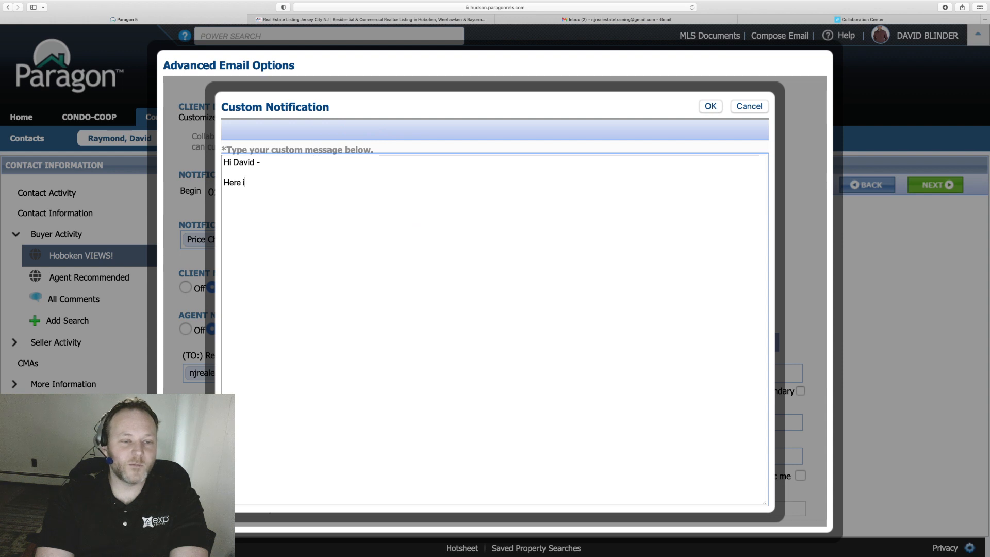
text(are teh most)
key(BackSpace)
key(BackSpace)
key(BackSpace)
key(BackSpace)
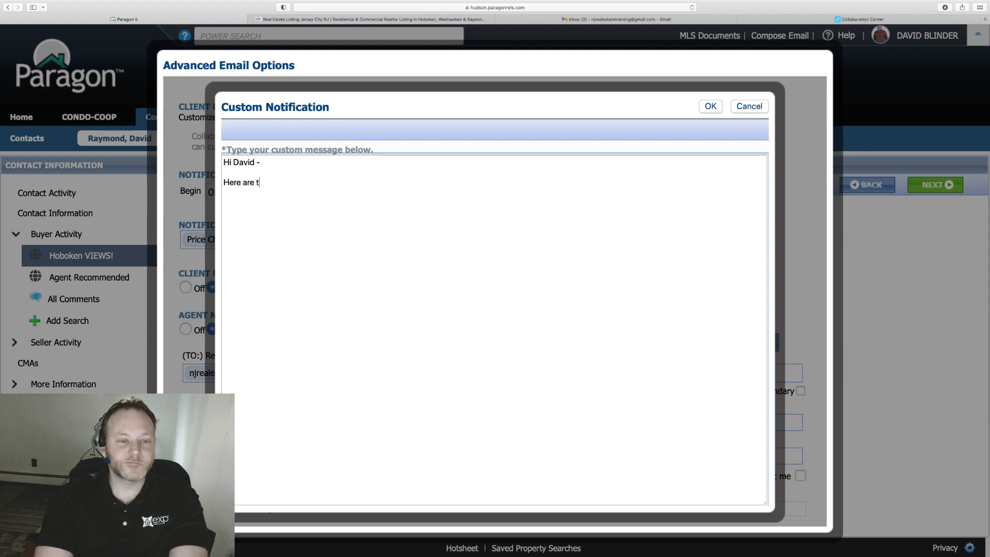
text(he most recent Hobo)
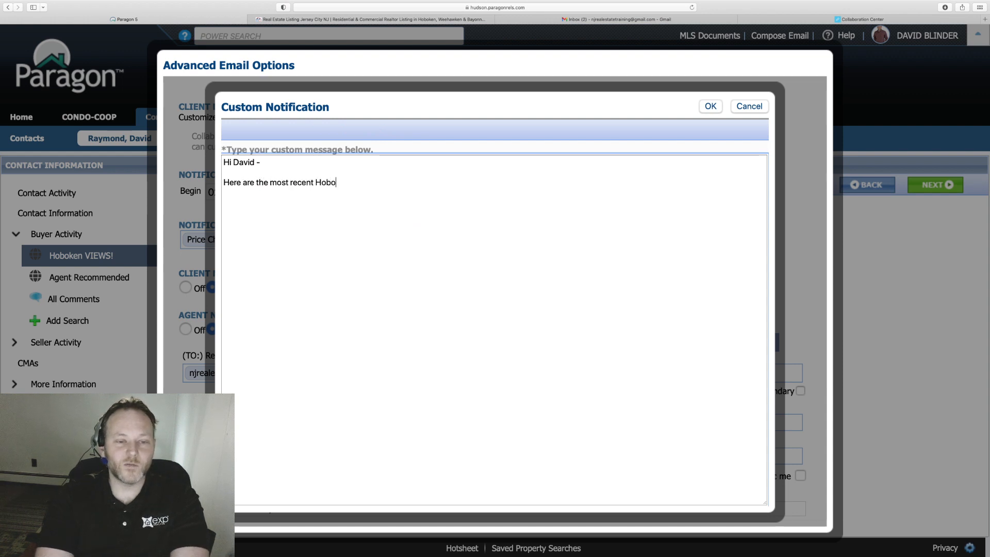
text(n condso)
key(BackSpace)
key(BackSpace)
key(BackSpace)
key(BackSpace)
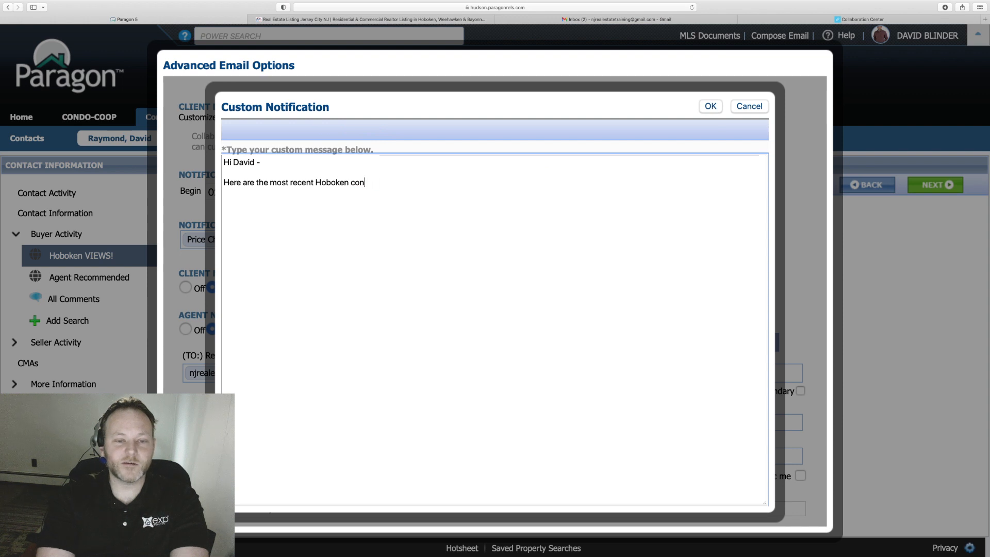
text(dos for sale.)
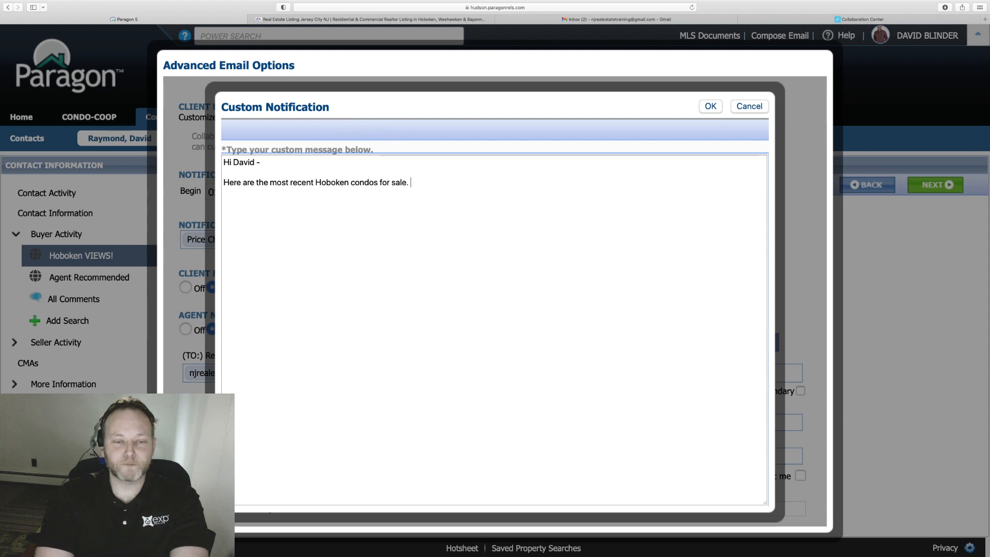
text( Let me kn)
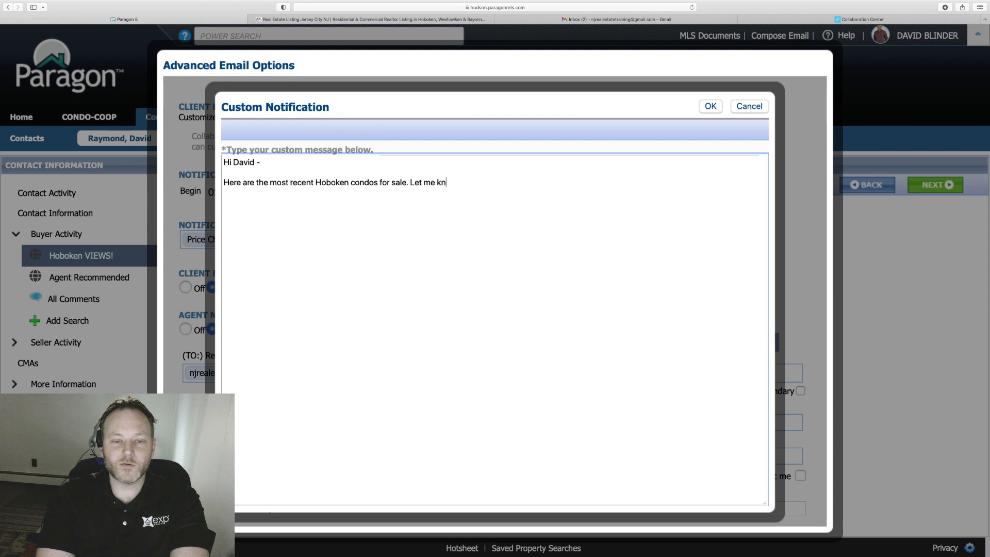
text(ow if anything catches)
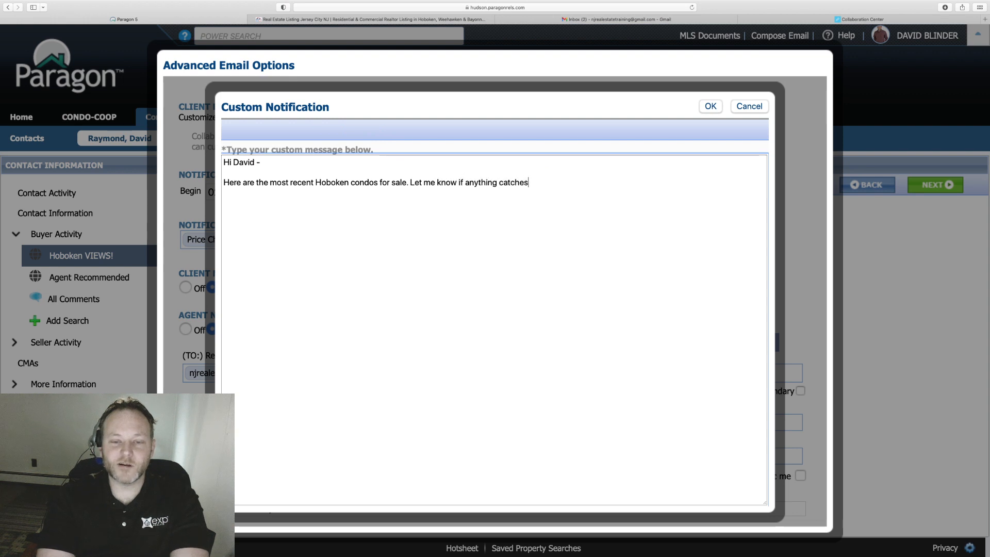
text( your eye )
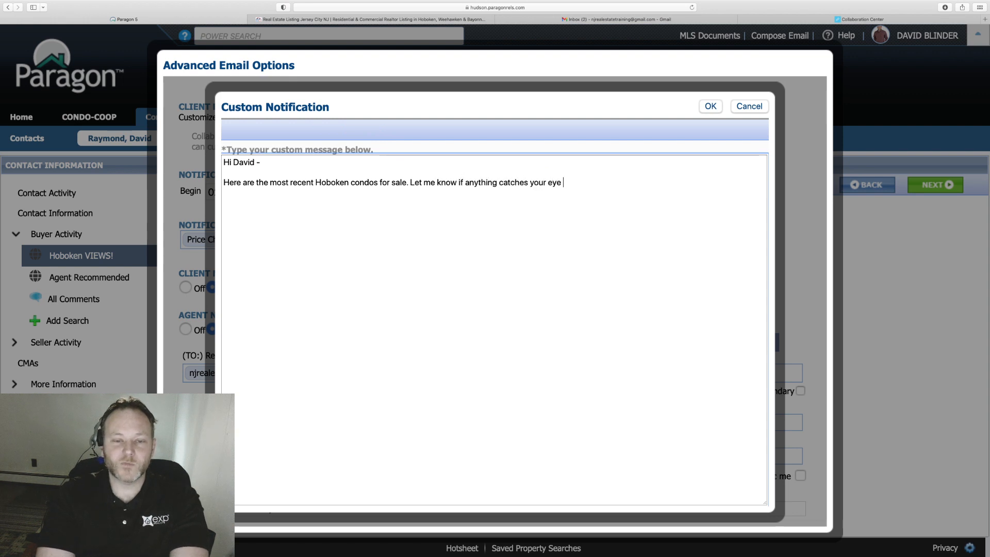
text(and we'll)
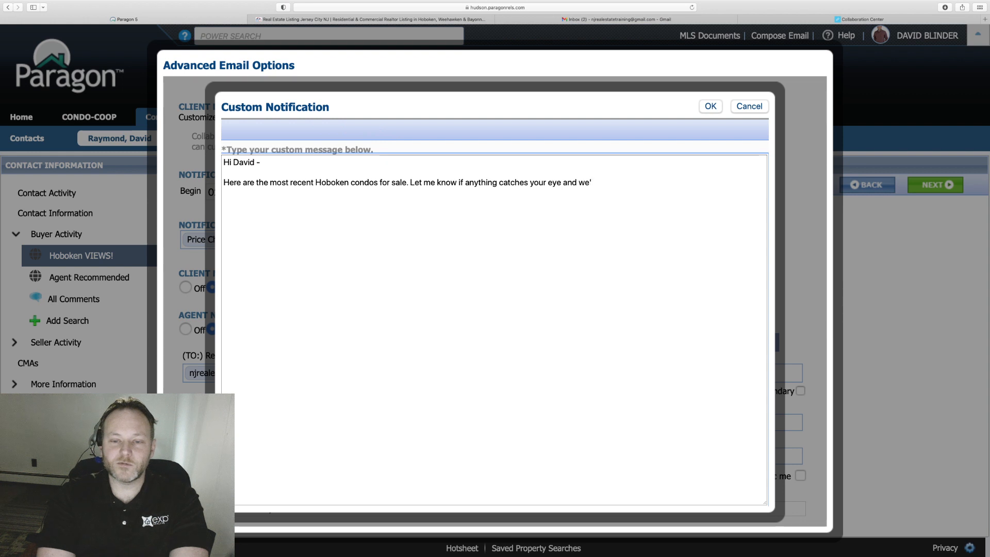
Offer a showing at the client's convenience and sign with the agent's name, eXp Realty and phone numbers.
text(set)
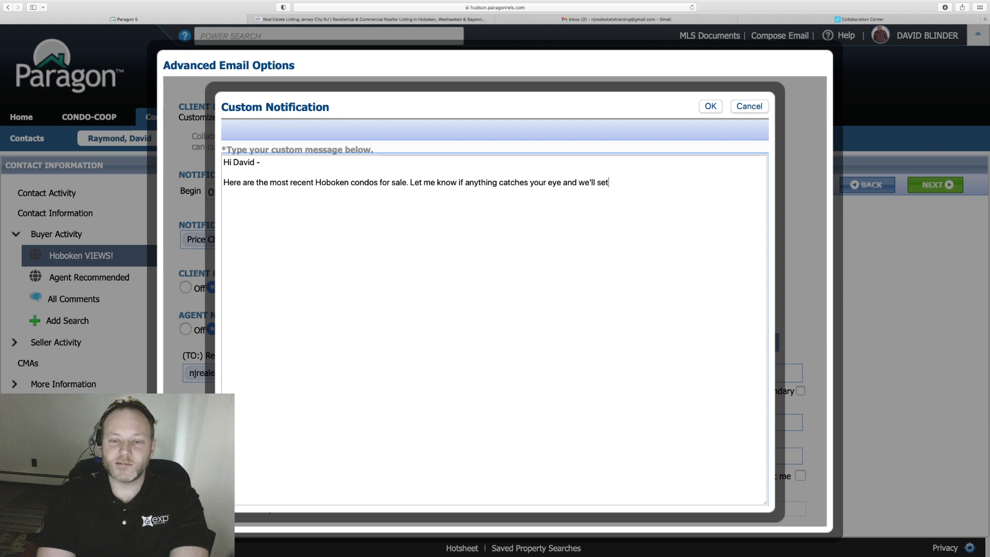
text(up a showing at )
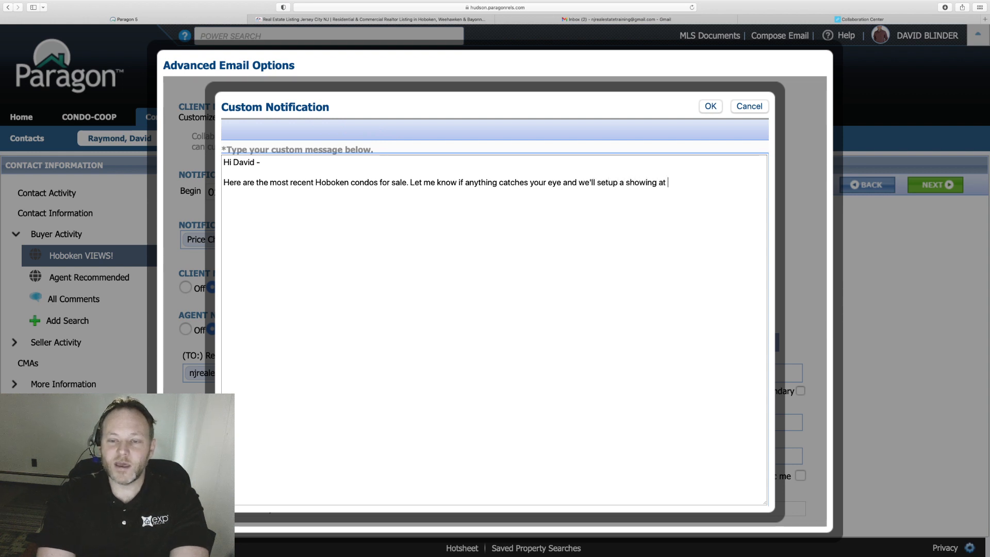
text(your conven)
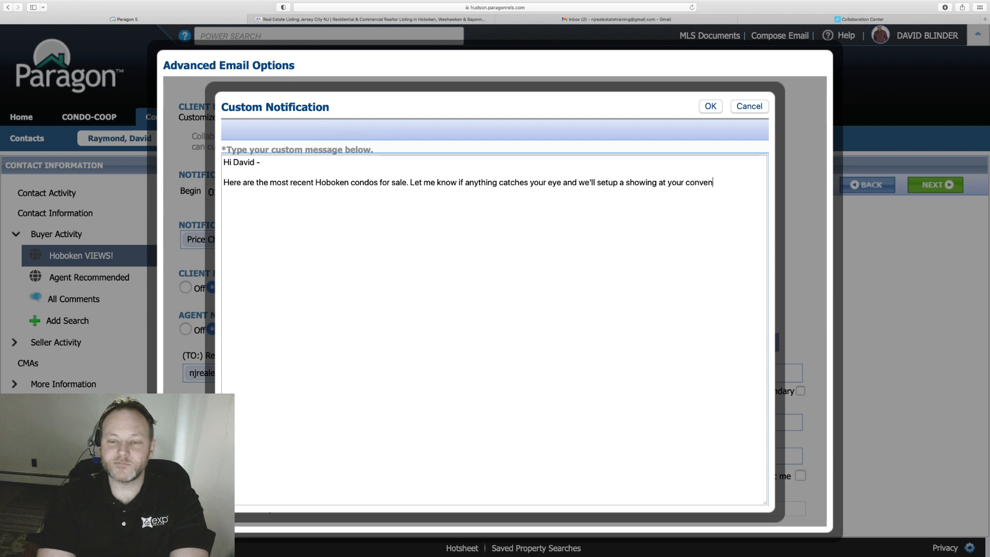
text(ienc)
key(BackSpace)
text(ence.)
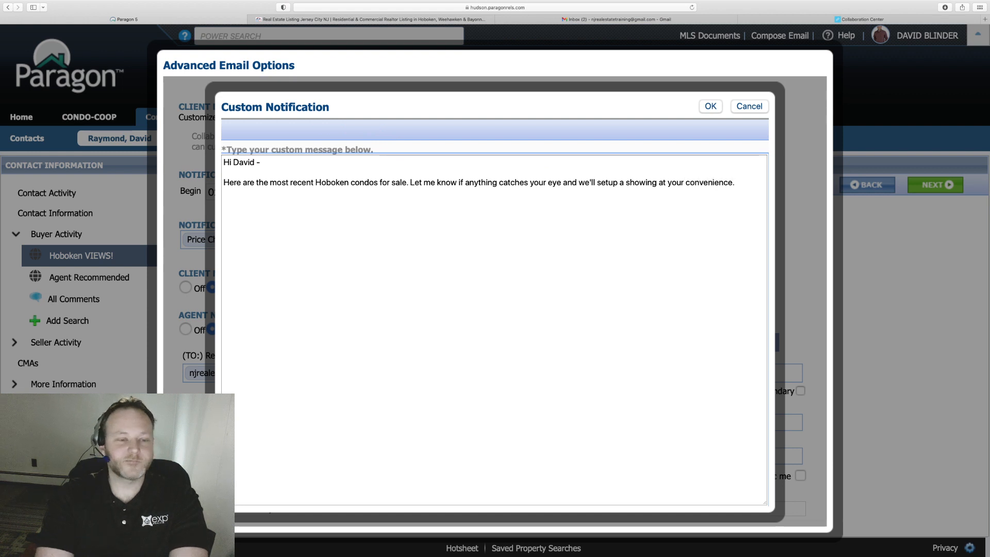
key(Return)
key(Return)
text(Thank you,)
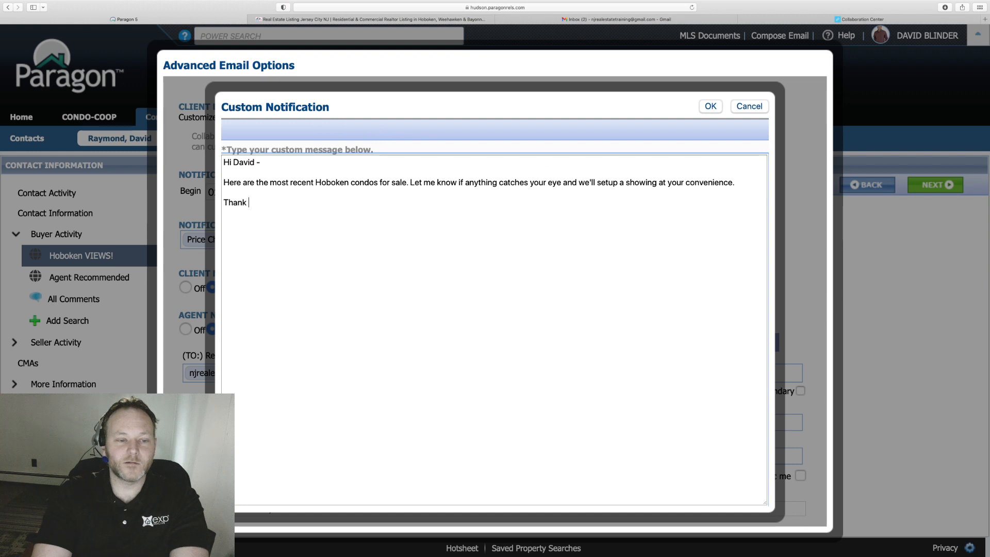
key(Return)
text(David)
key(BackSpace)
key(BackSpace)
key(BackSpace)
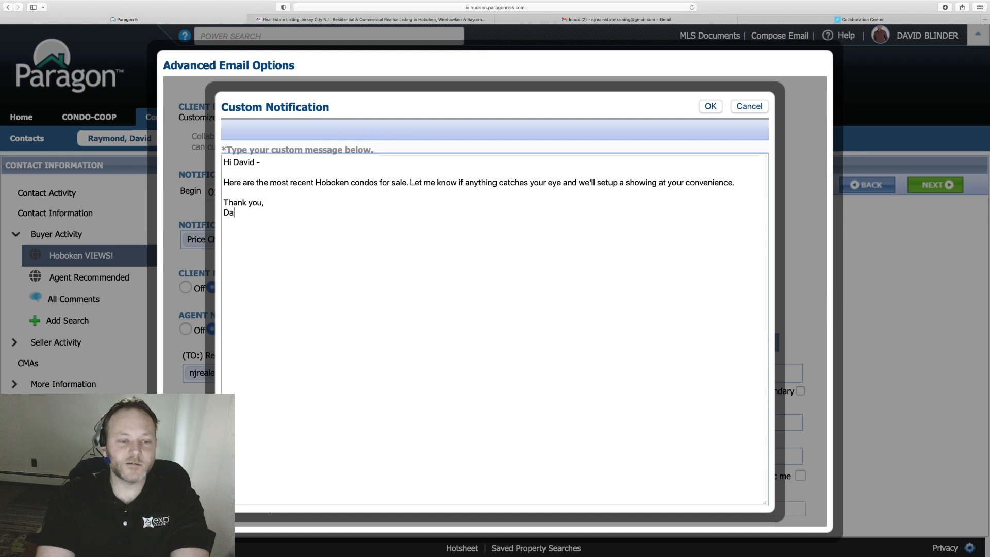
text(avid Blinder )
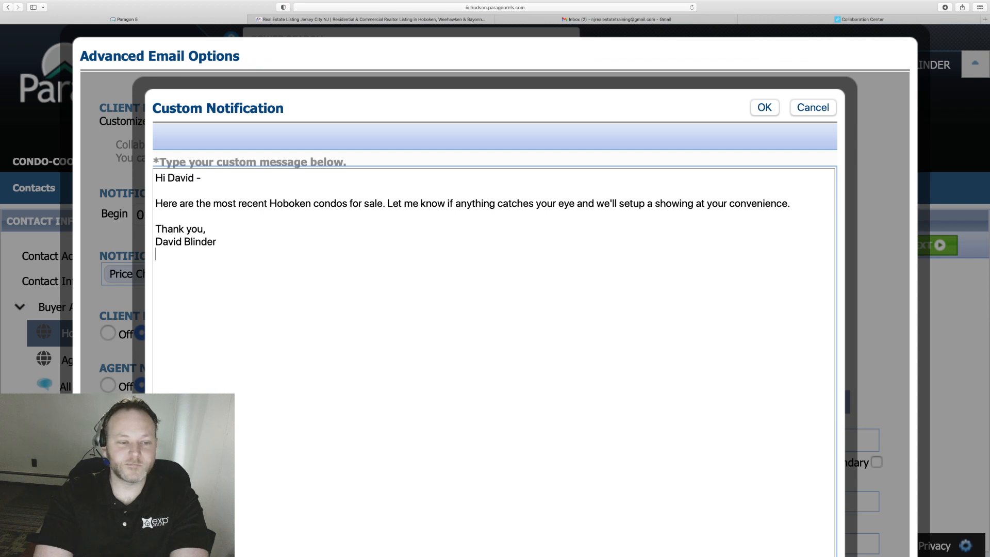
text(eXp Realty)
key(Return)
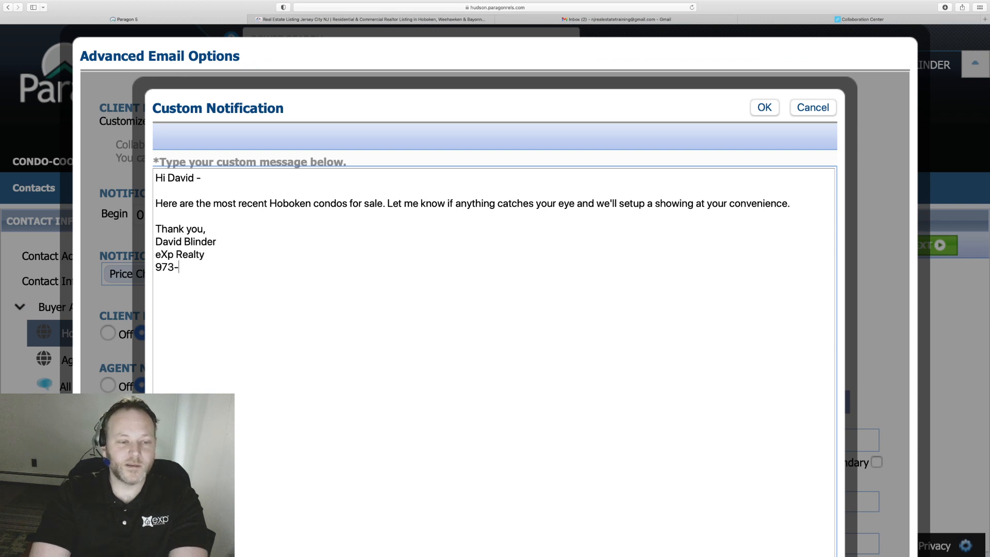
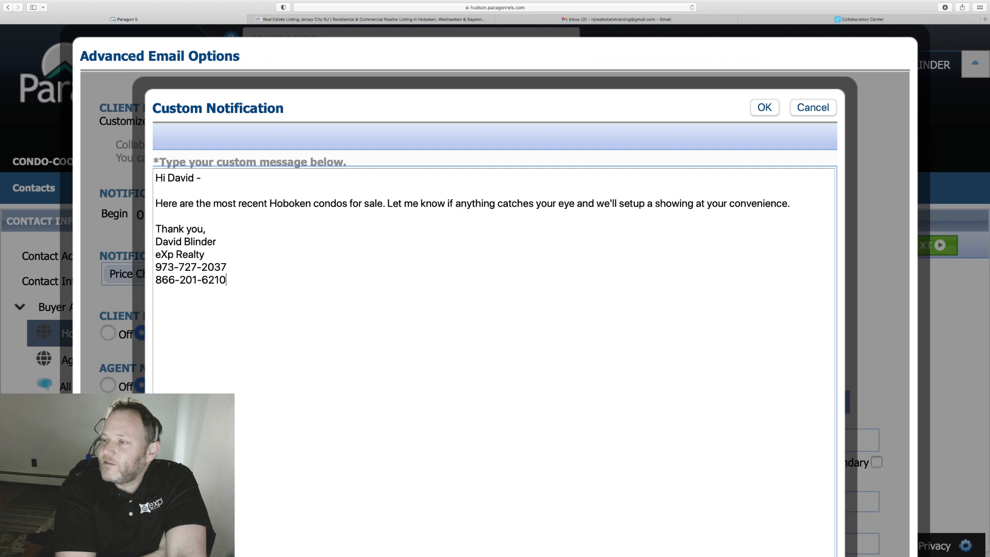
key(super+plus)
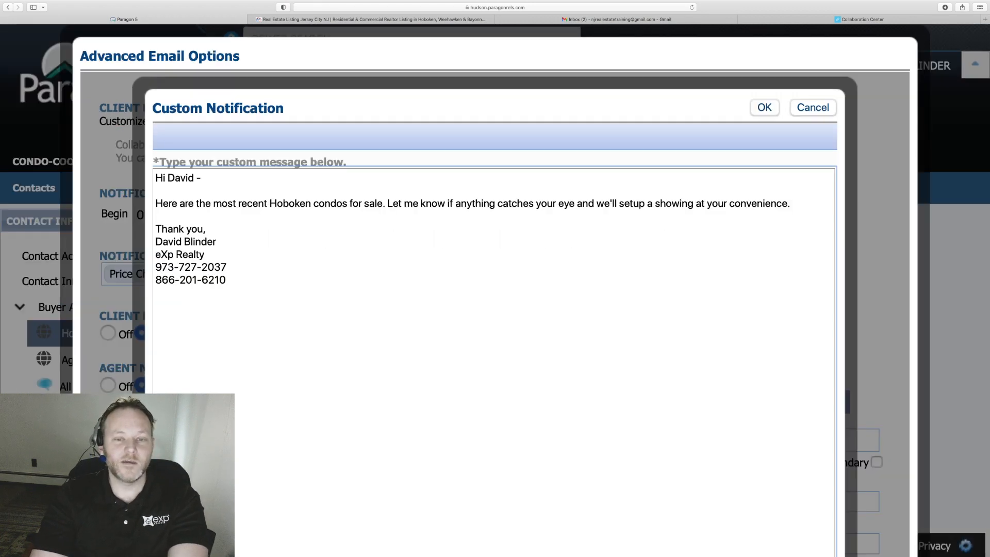
key(super+minus)
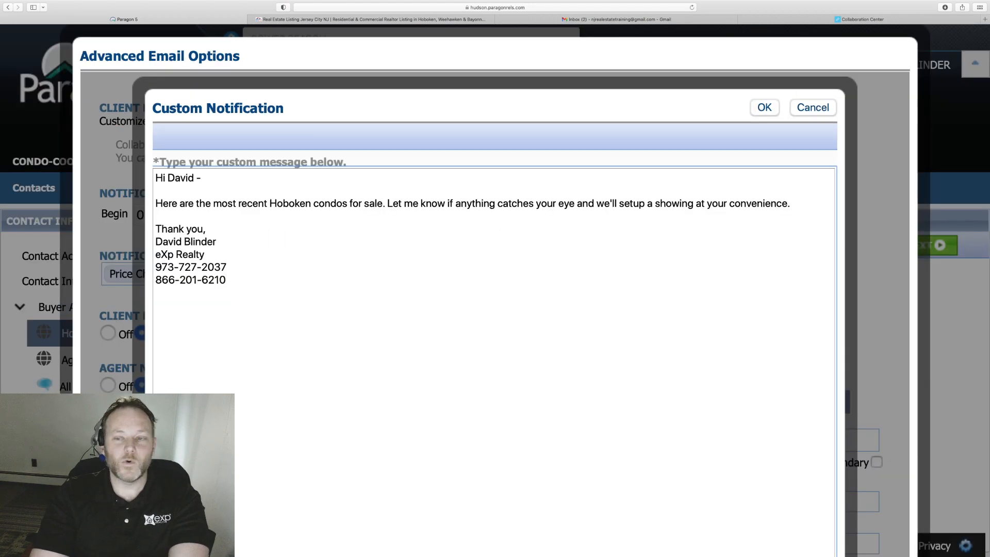
click(760, 110)
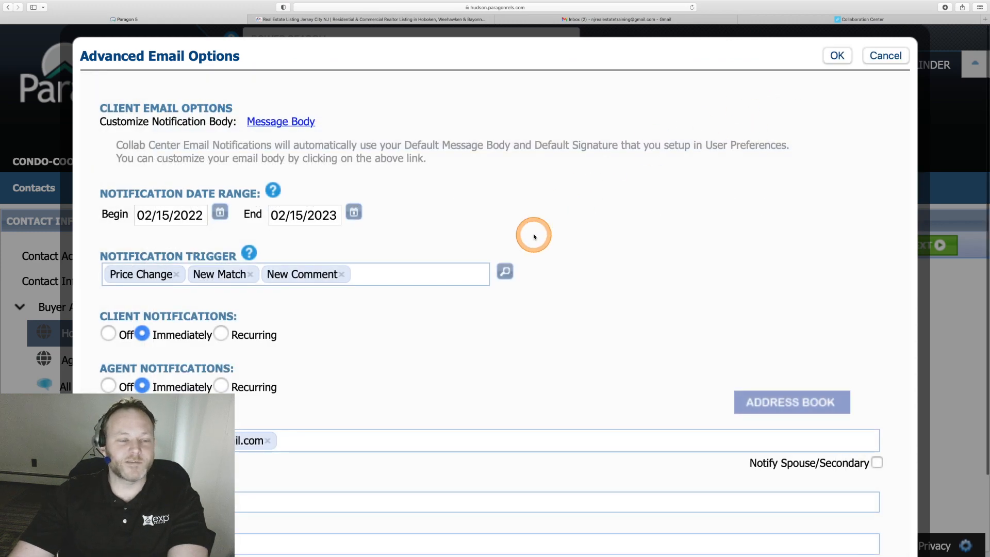
scroll(533, 235, down, 1)
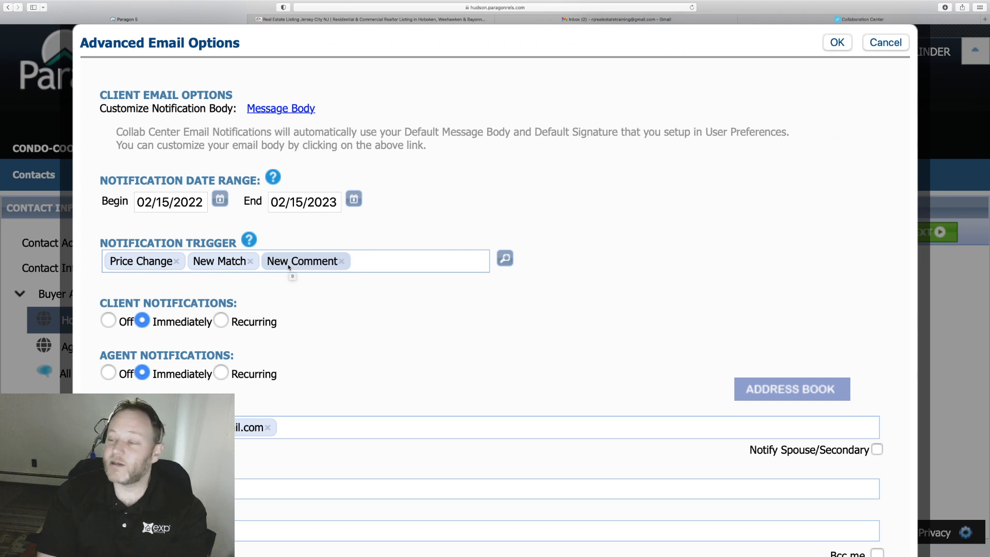
click(401, 264)
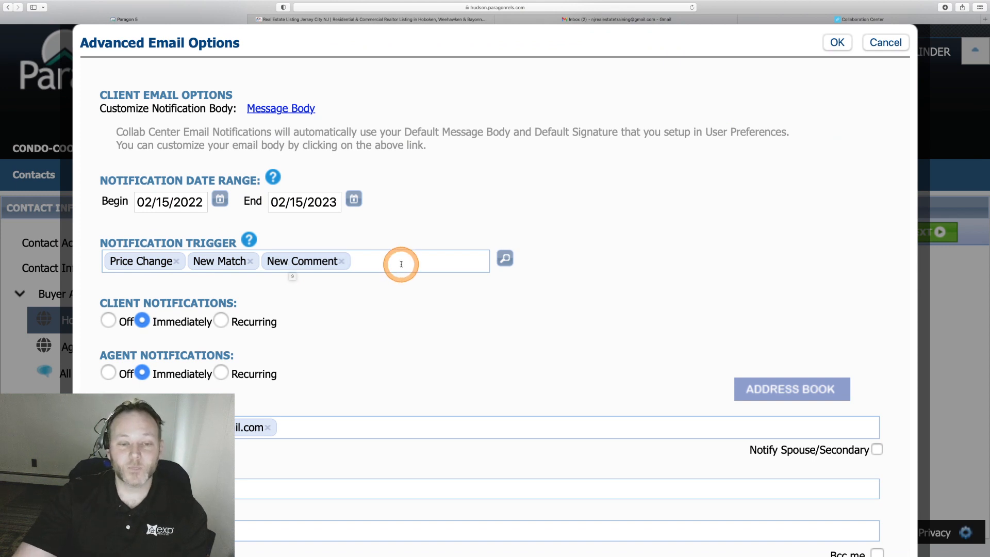
click(506, 258)
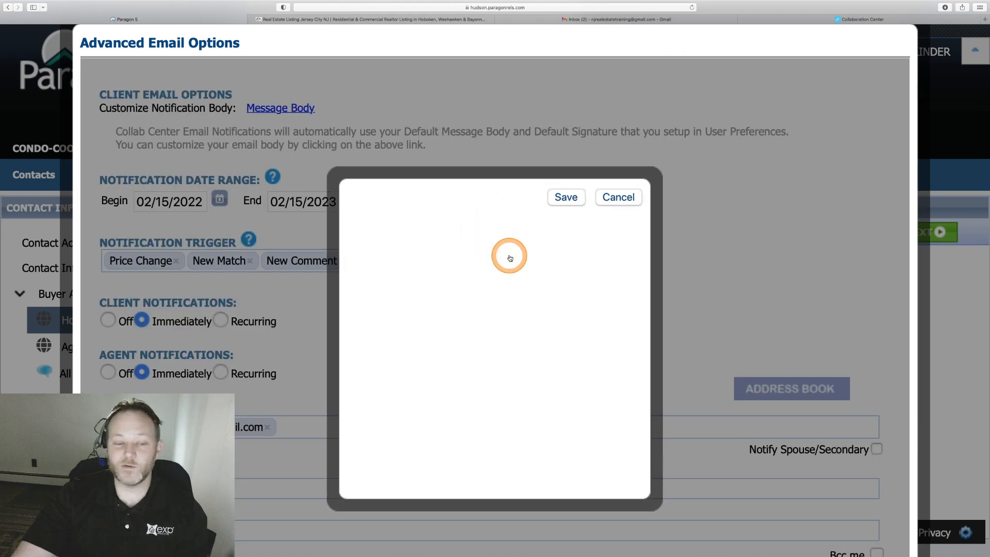
click(592, 176)
scroll(592, 176, down, 2)
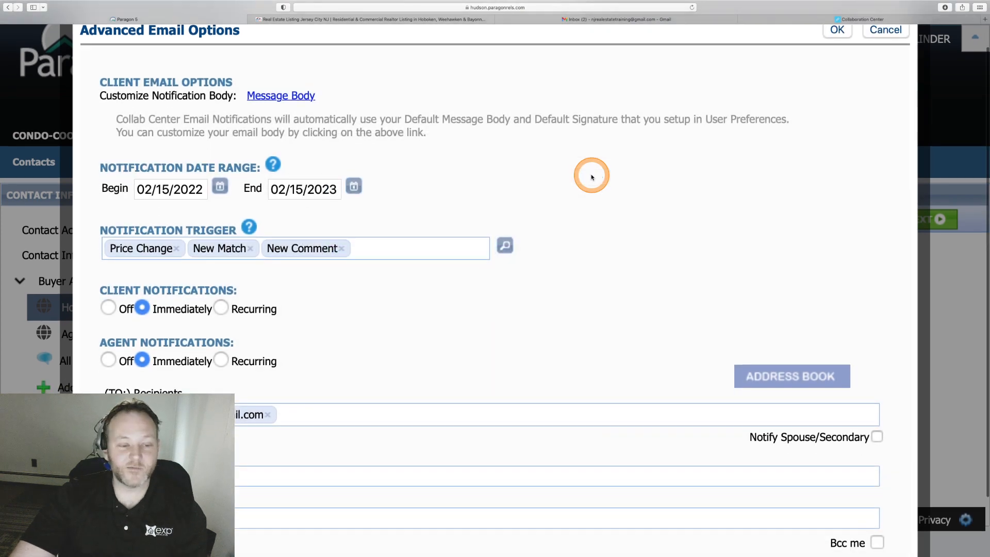
scroll(592, 177, down, 1)
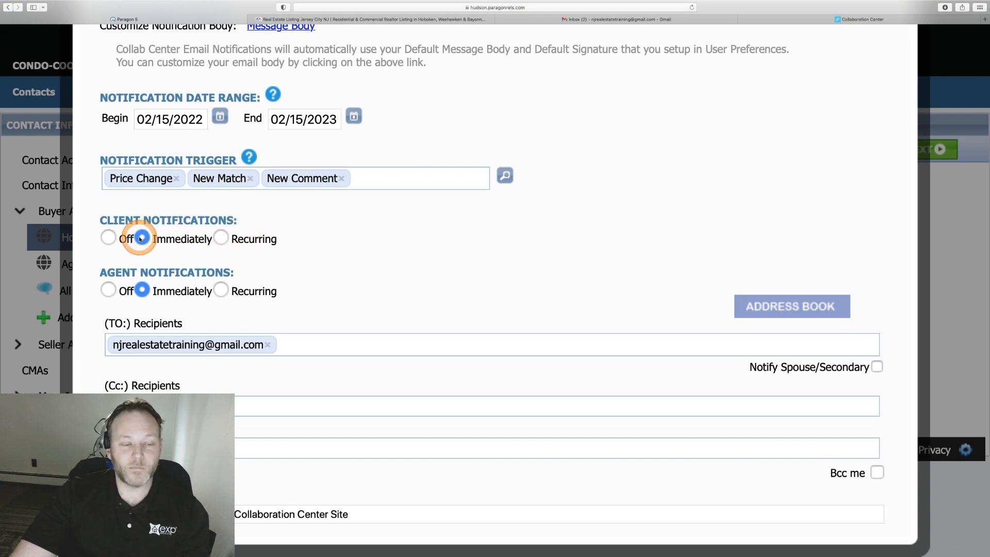
Set client notifications to Recurring, Daily every 1 day at 12:00 AM.
click(222, 238)
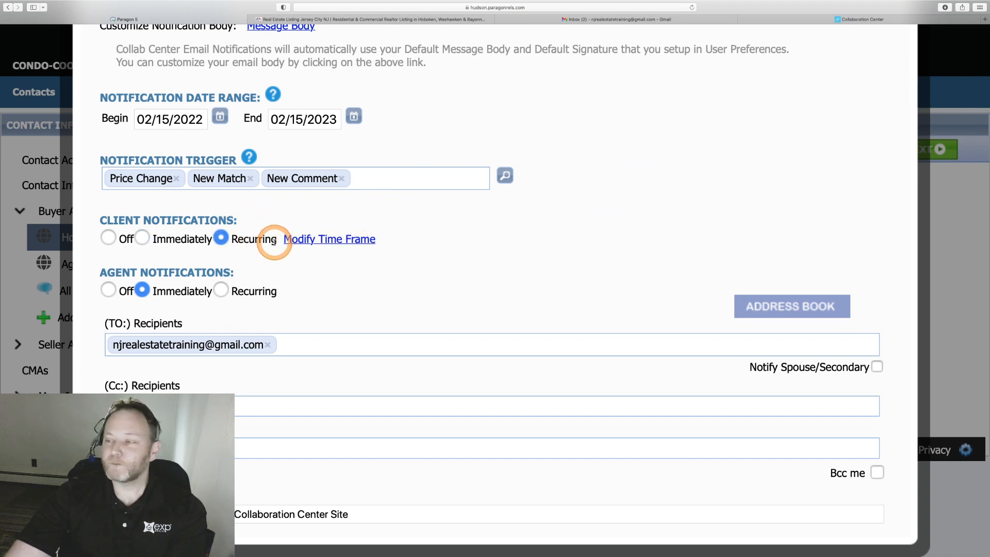
click(313, 240)
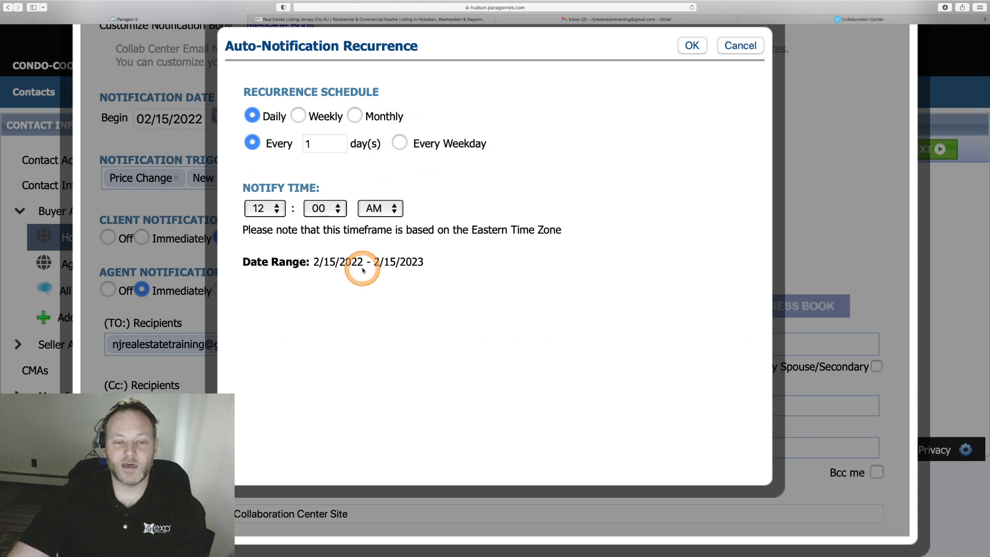
click(692, 46)
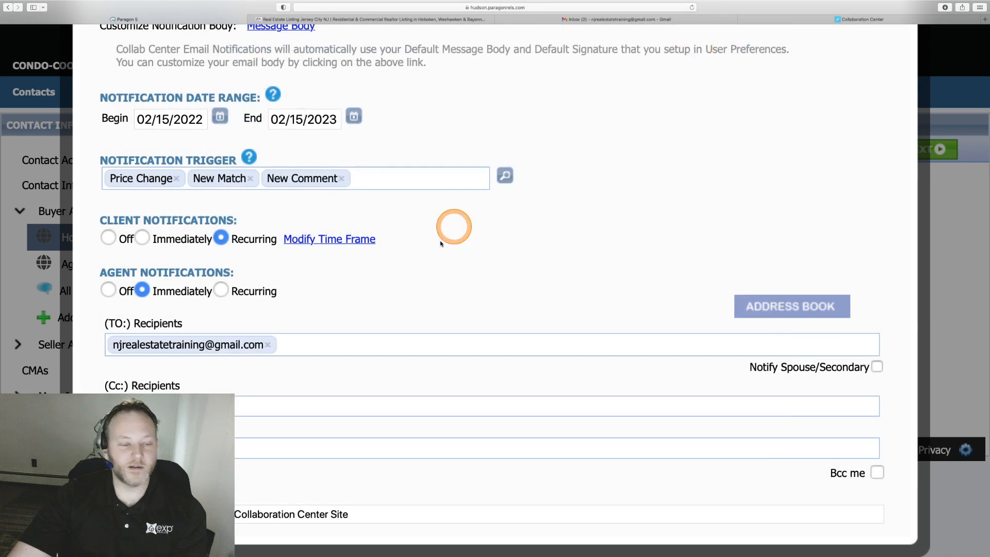
drag(99, 274, 219, 292)
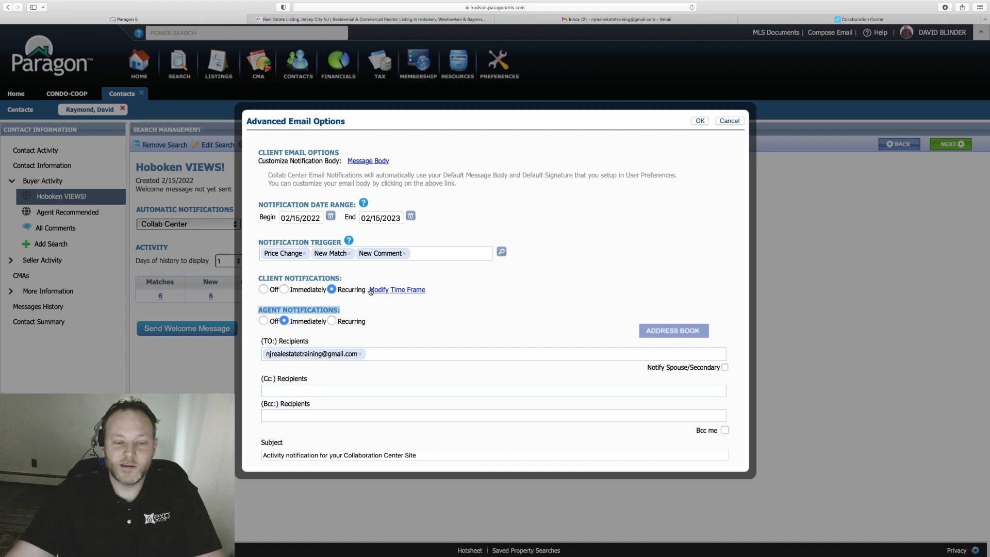
click(436, 370)
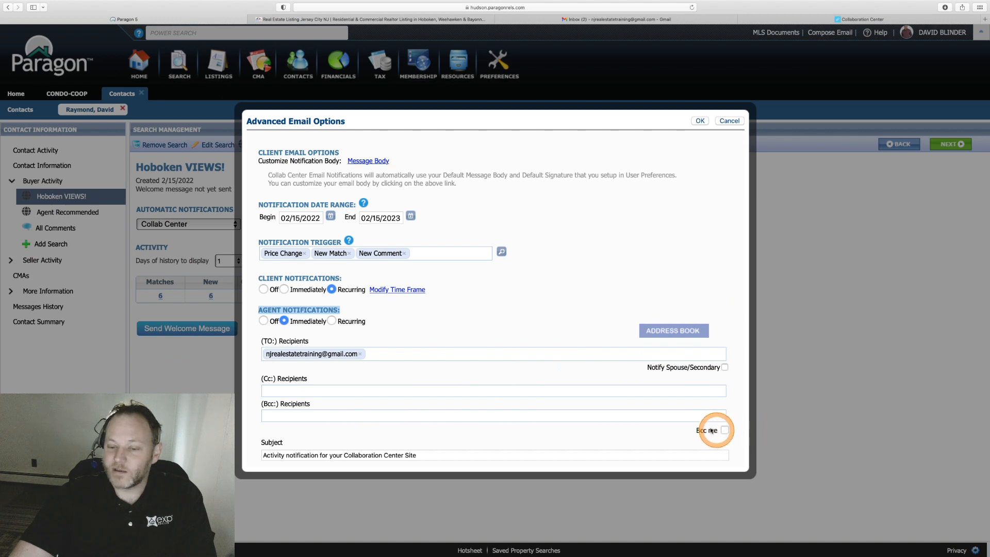
drag(699, 430, 715, 431)
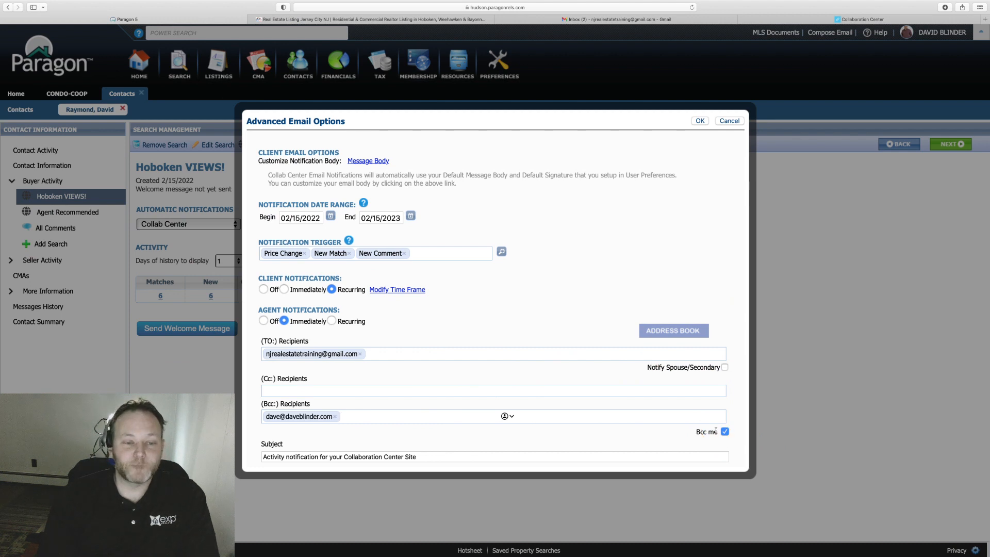
click(717, 432)
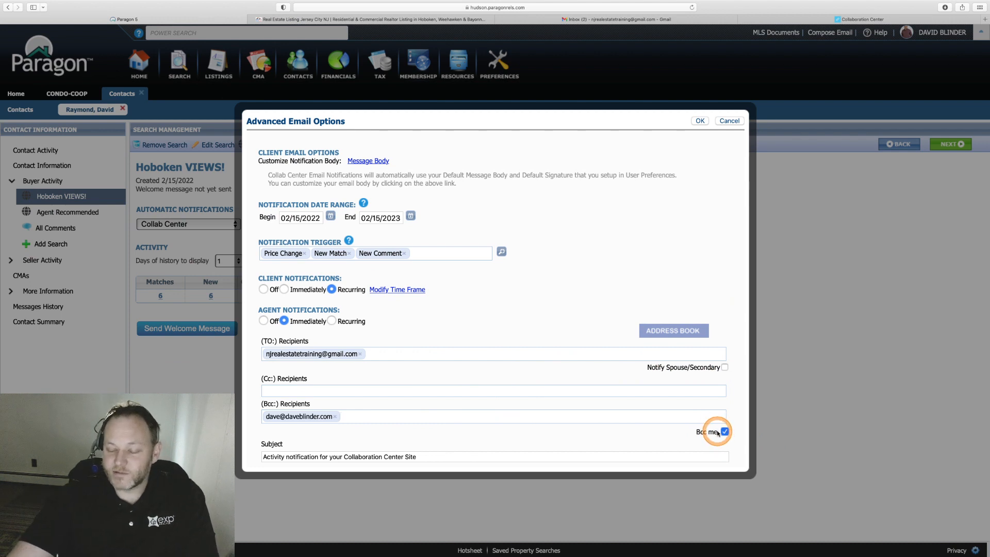
drag(717, 432, 696, 432)
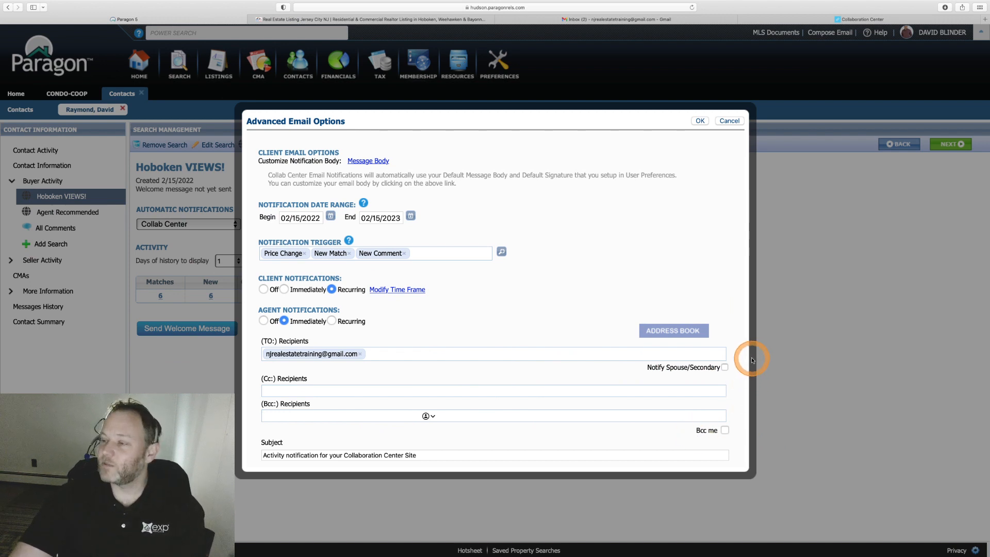
click(422, 456)
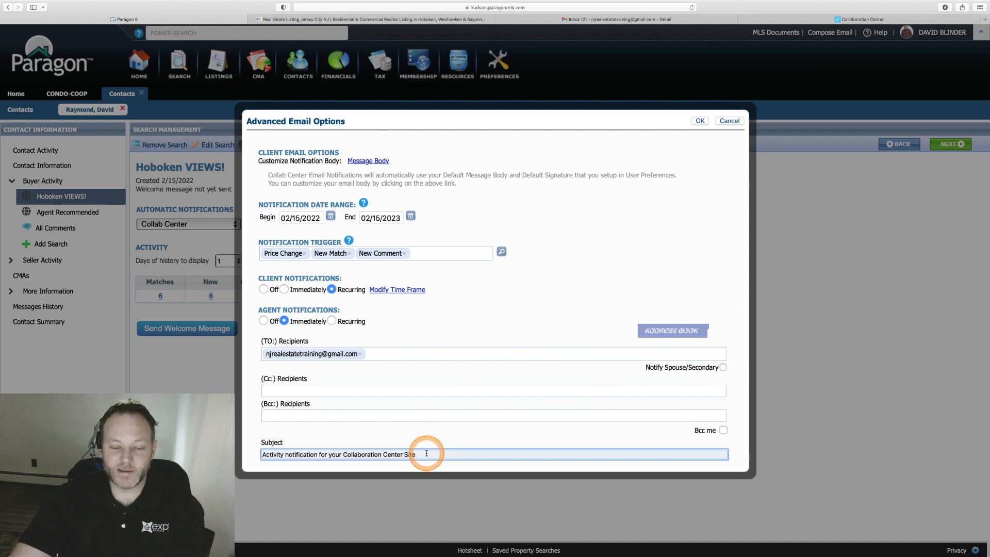
Replace the alert subject with 'Newest Hoboken NJ Condo Activity' and confirm Advanced Email Options.
key(super+a)
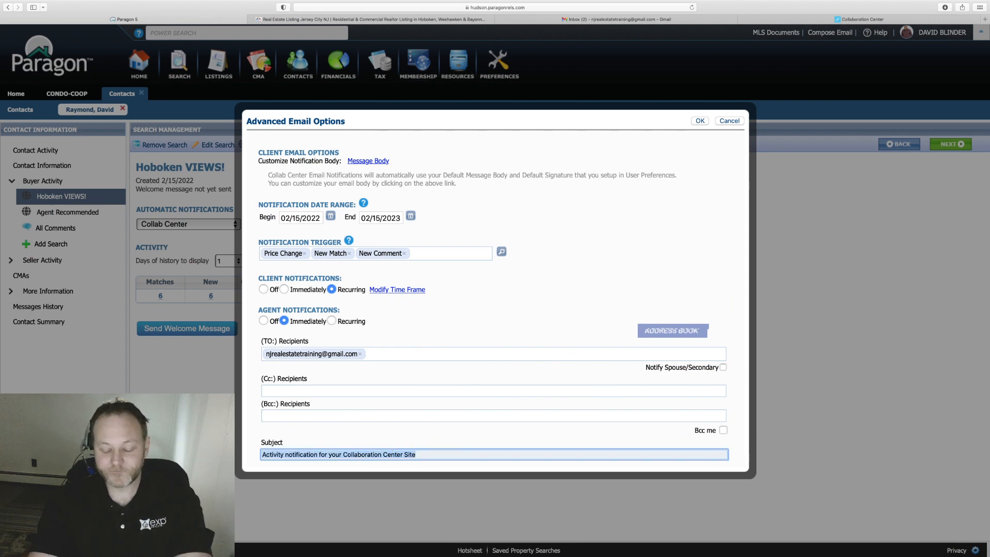
text(N)
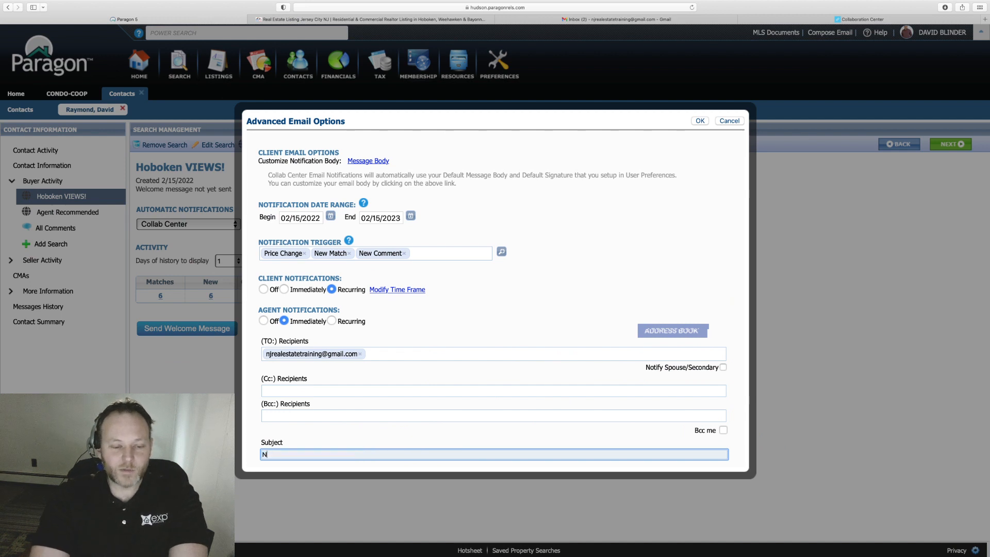
text(ewest Hobok)
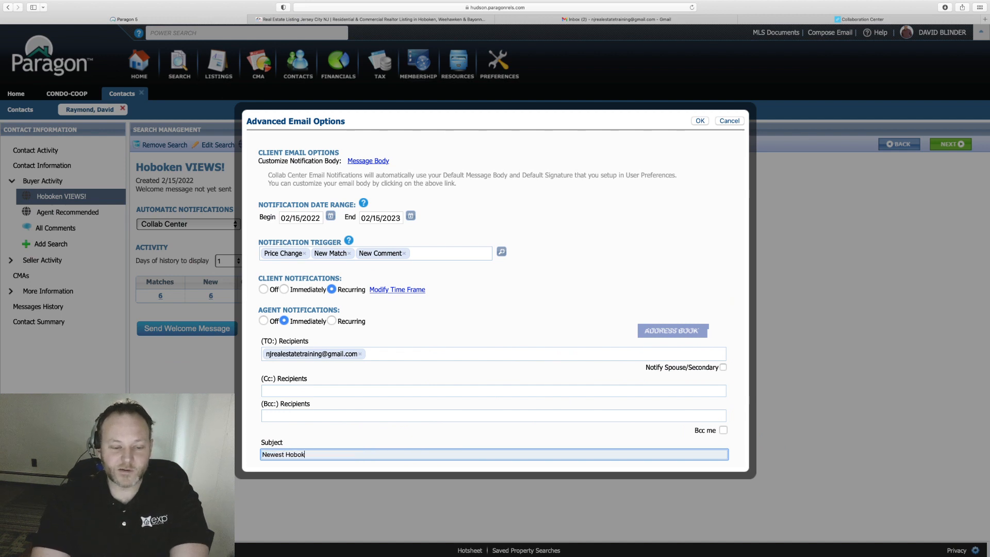
text(en NJ )
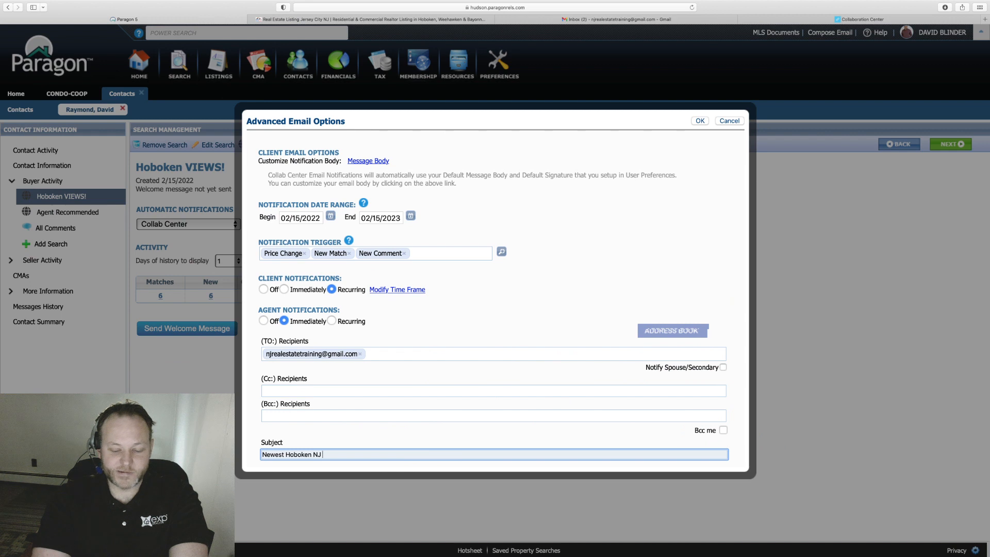
text(Condo Activity)
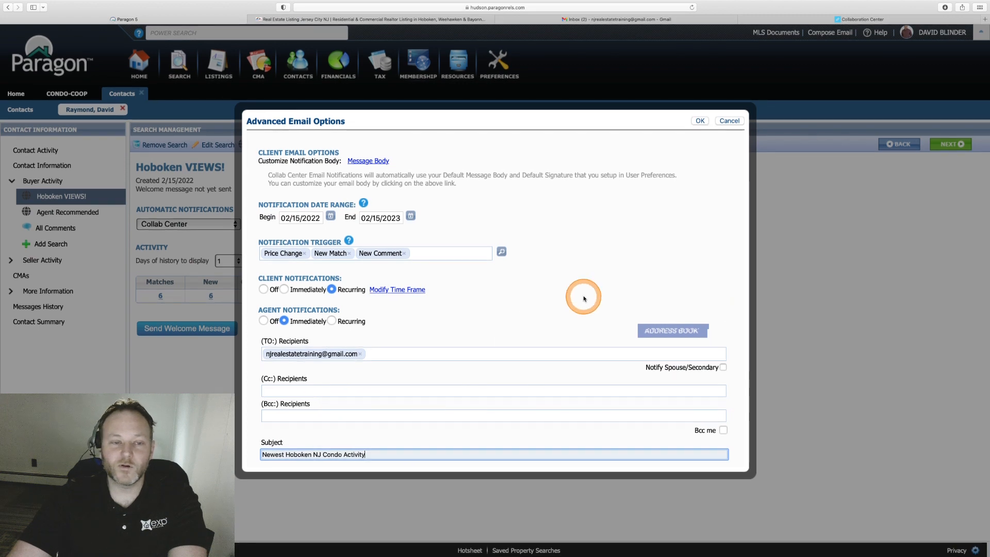
click(701, 121)
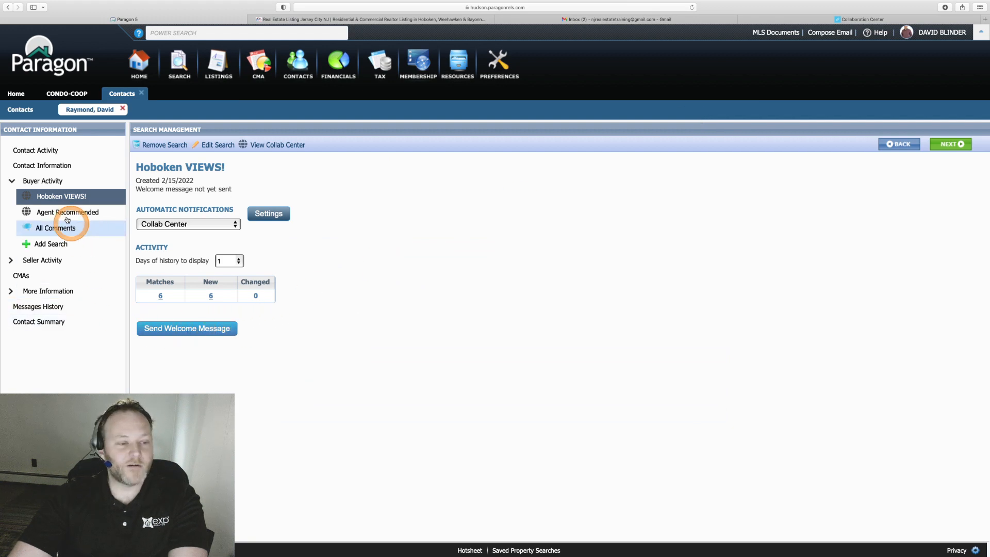
Open the Send Link To Client welcome email for the client.
click(187, 330)
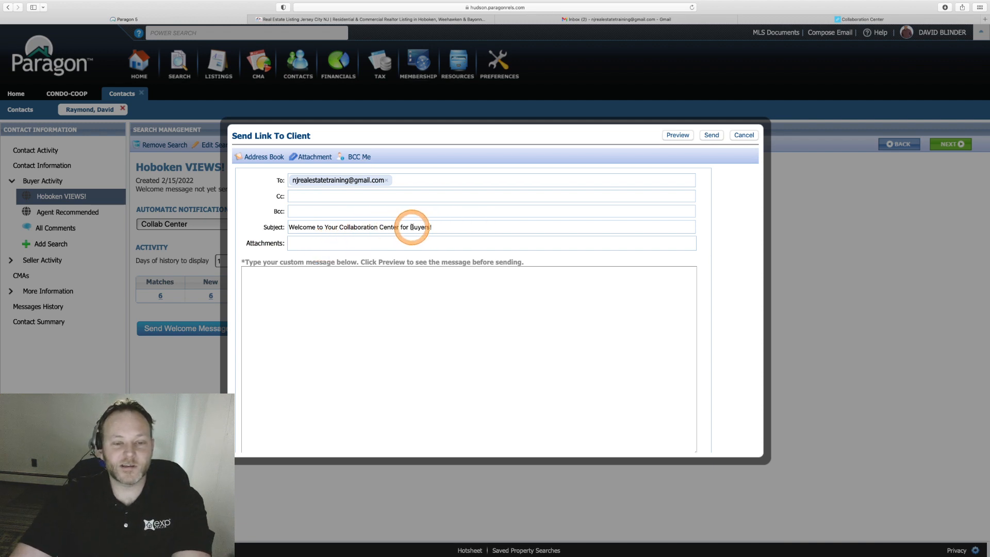
Replace the welcome email subject with 'Hoboken NJ - Condos For You'.
click(450, 227)
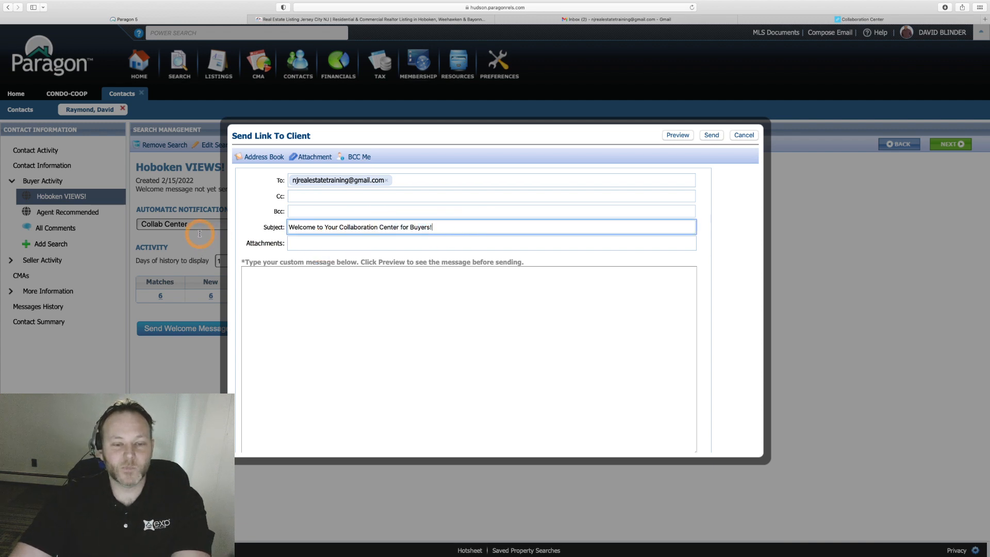
key(super+a)
text(H)
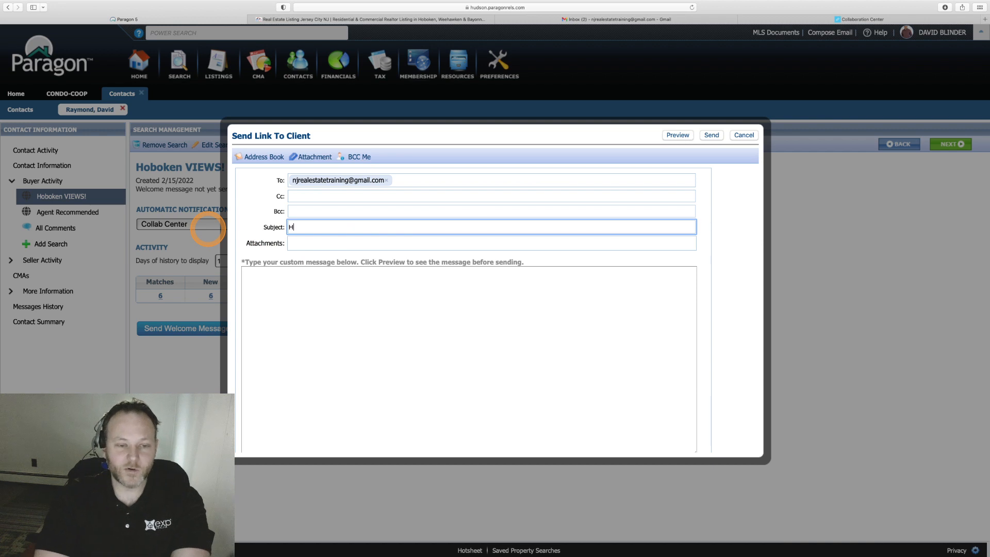
text(oboken NJ - COn)
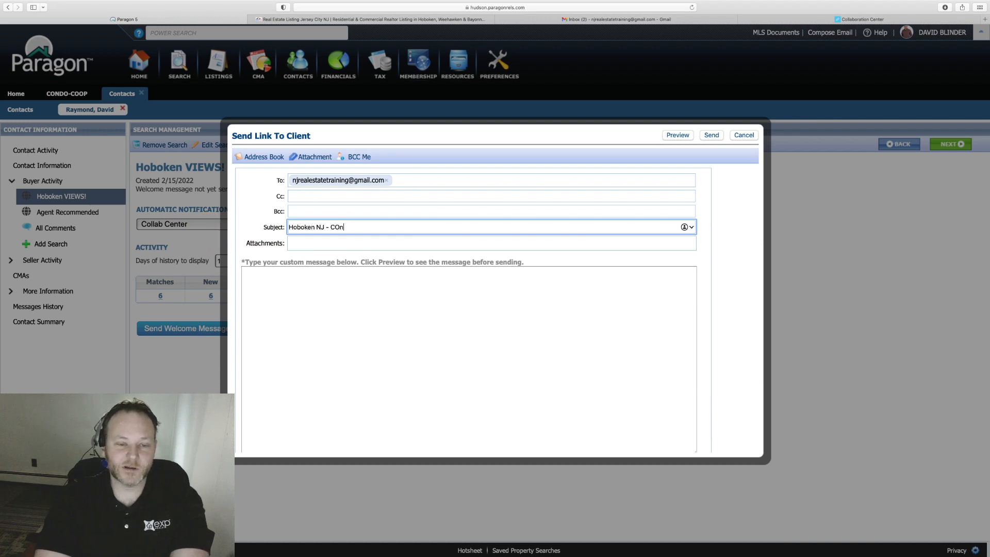
text(ndos For You)
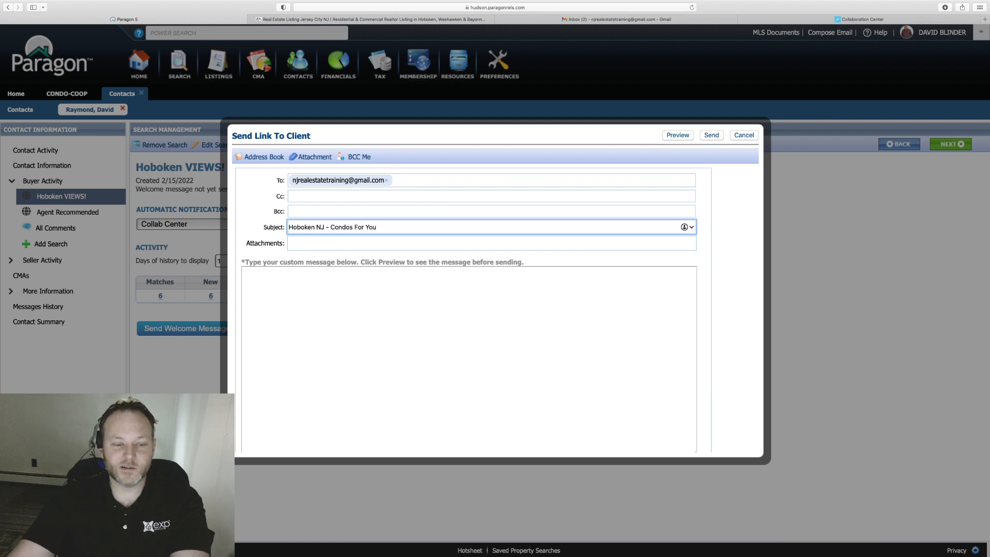
click(303, 288)
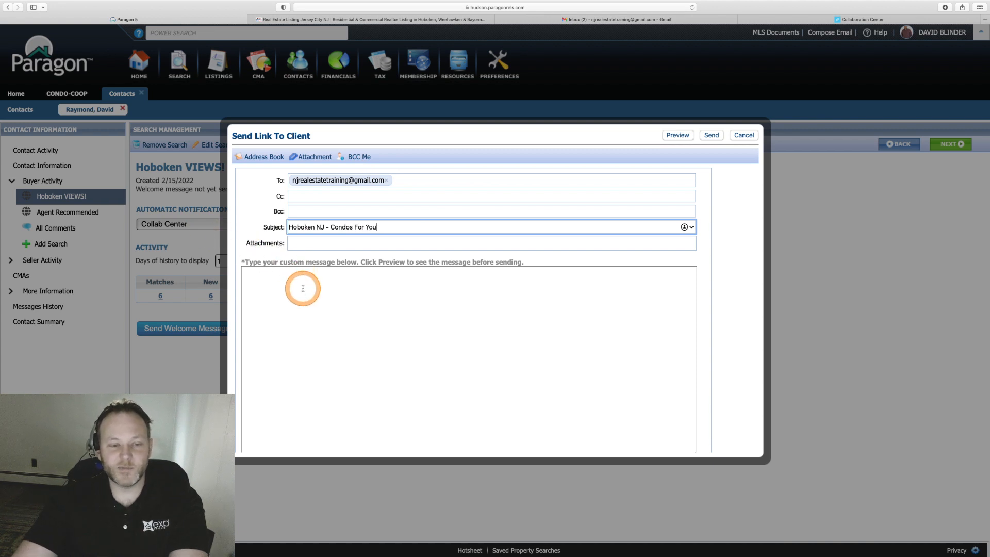
Write the body inviting the client to review the newest Hoboken condos for sale.
text(Hi David -)
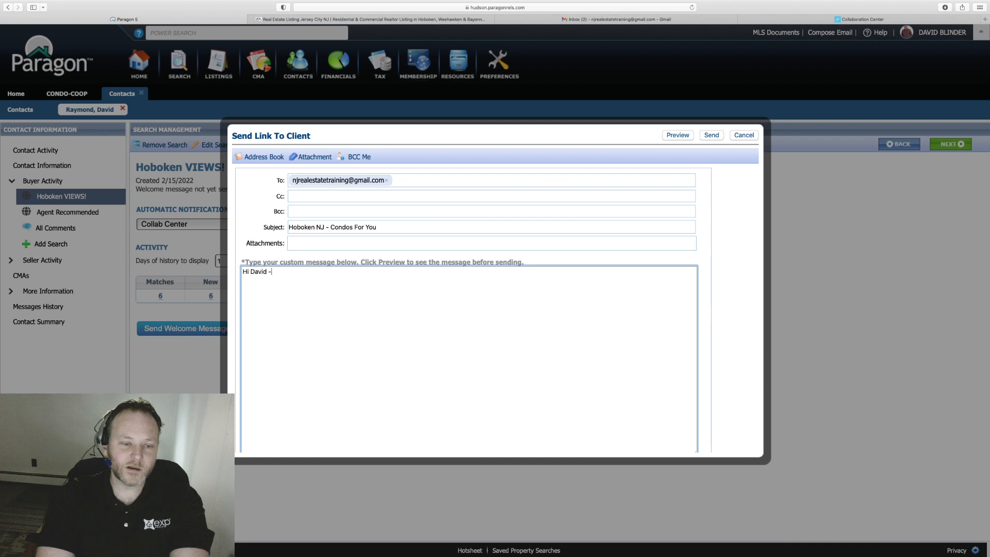
text(Here is)
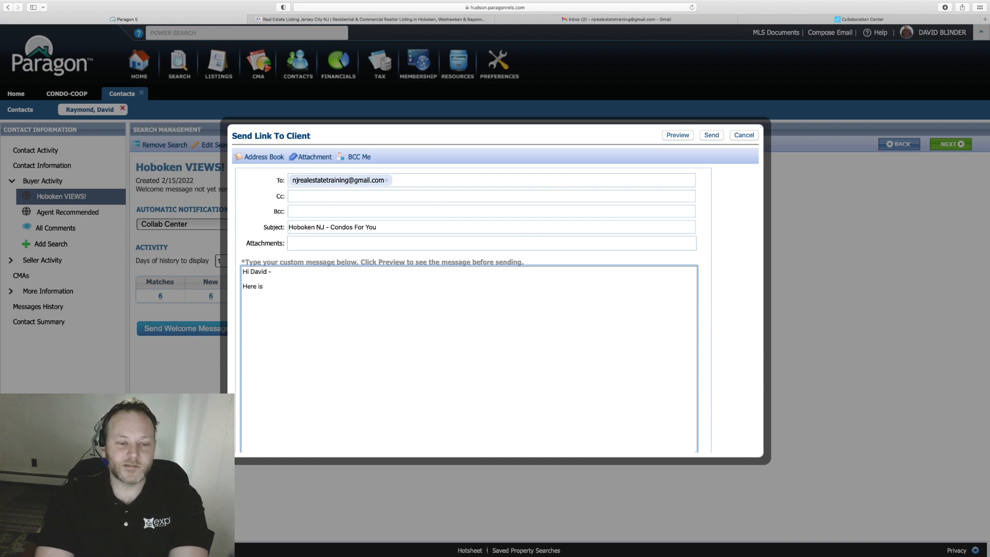
text( my collabor)
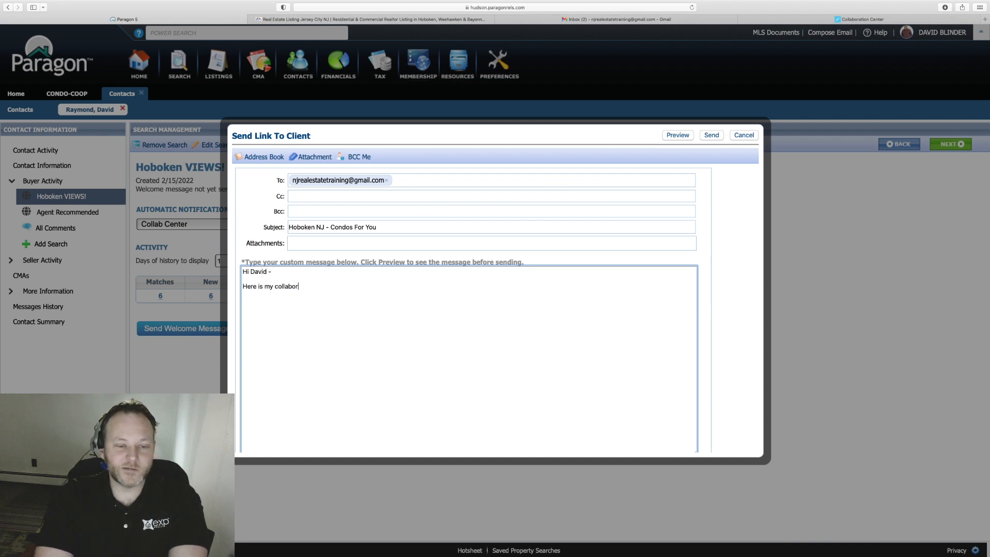
text(ative center for)
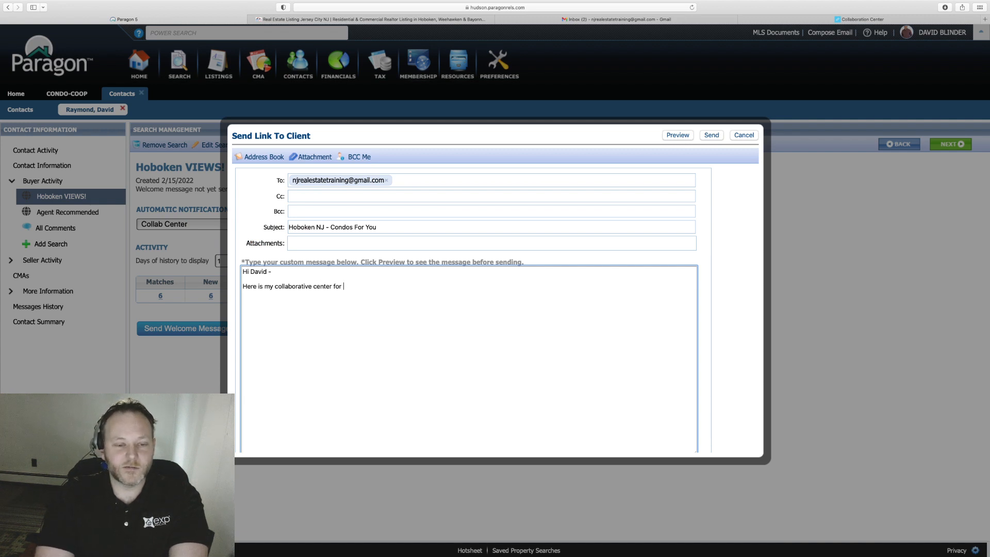
text( reviewing teh n)
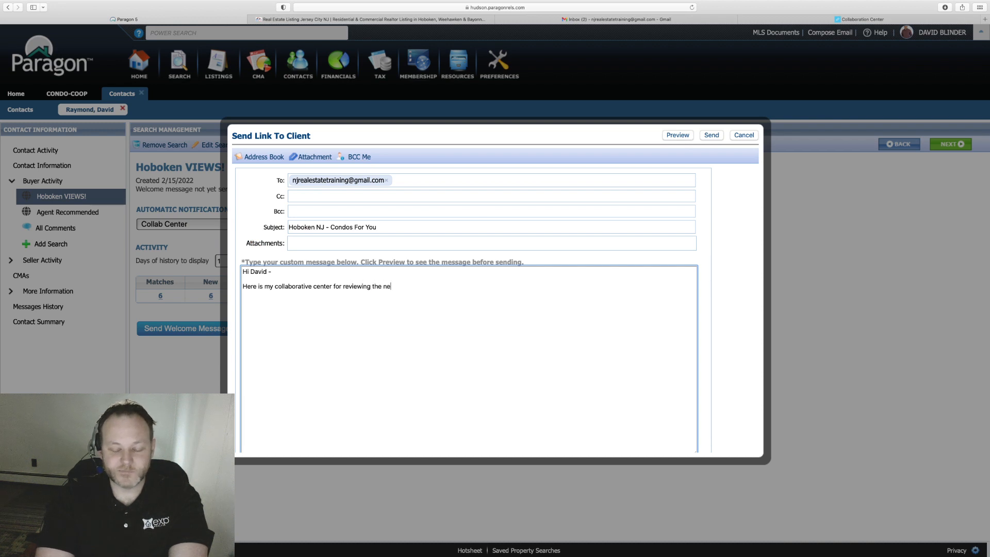
text(ewest Hoboken cod)
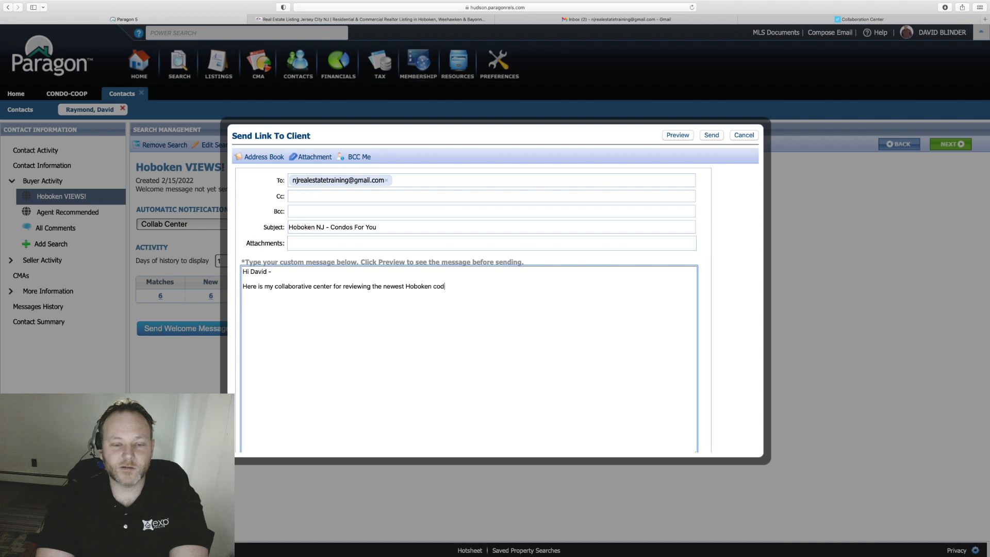
text(ons)
key(BackSpace)
key(BackSpace)
key(BackSpace)
key(BackSpace)
key(BackSpace)
text(ondos for sale. Let )
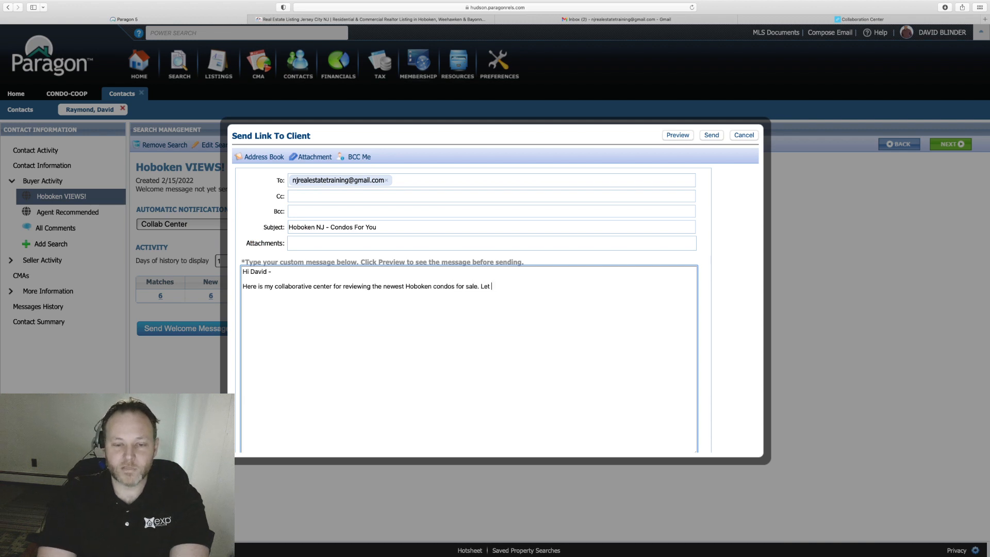
text(me know if you do s)
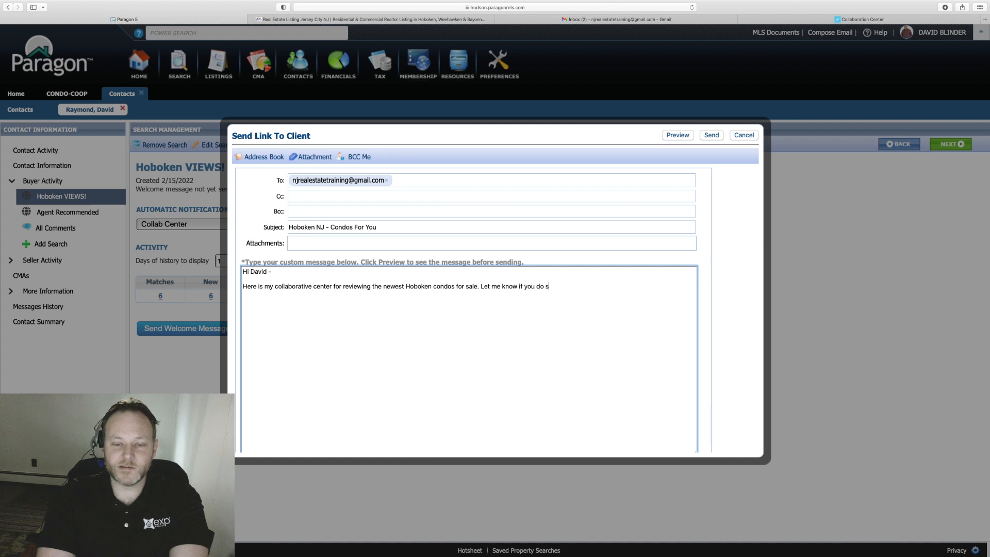
text(ee any homes you lik)
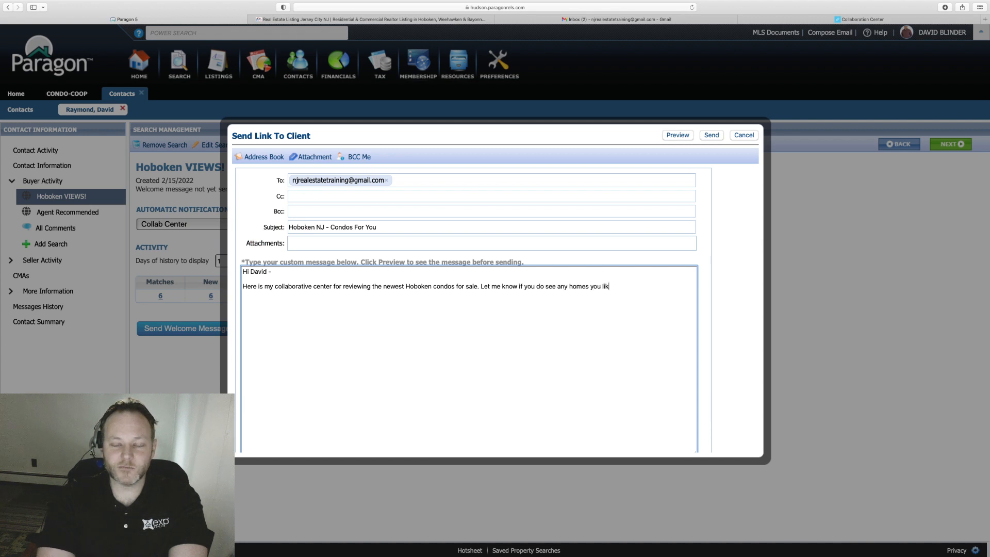
text(e and let's go check )
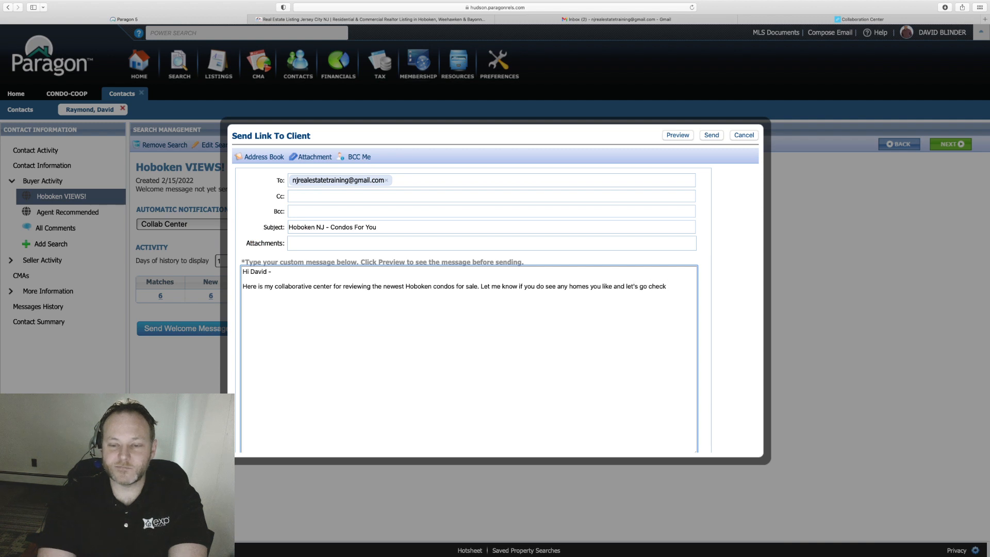
text(them out)
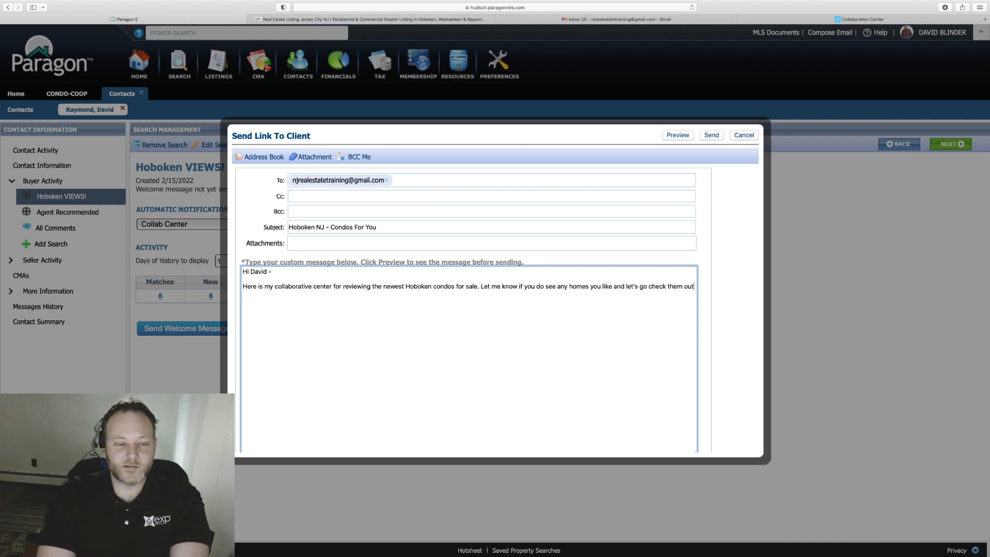
text(.)
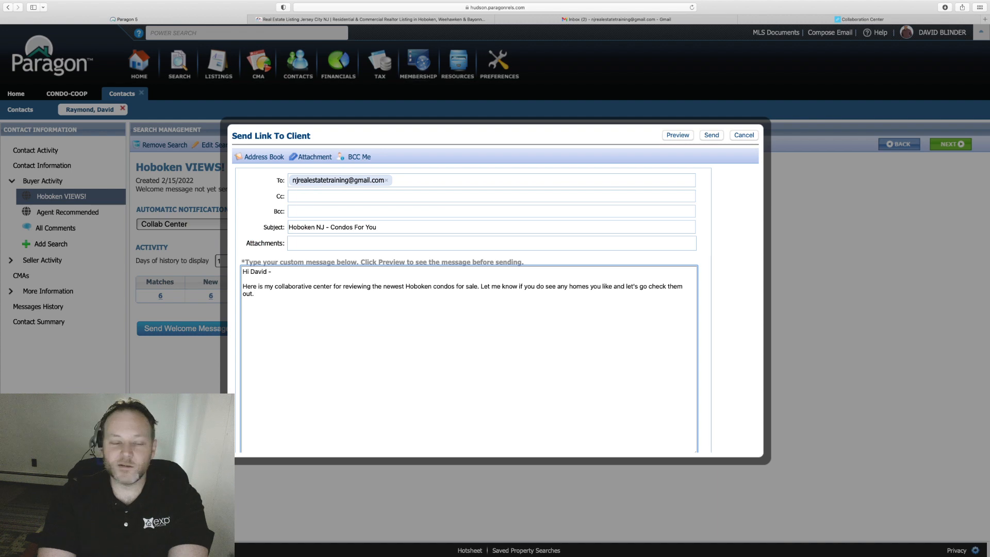
key(super+plus)
key(super+plus)
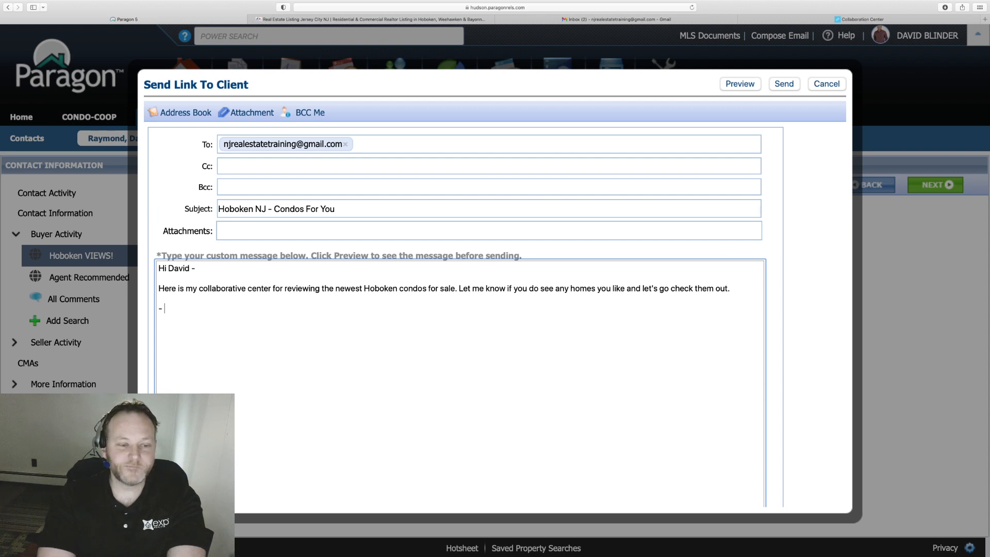
Sign the message with the agent's name, eXp Realty and phone number.
text(Dave Bl)
key(BackSpace)
key(BackSpace)
key(BackSpace)
key(BackSpace)
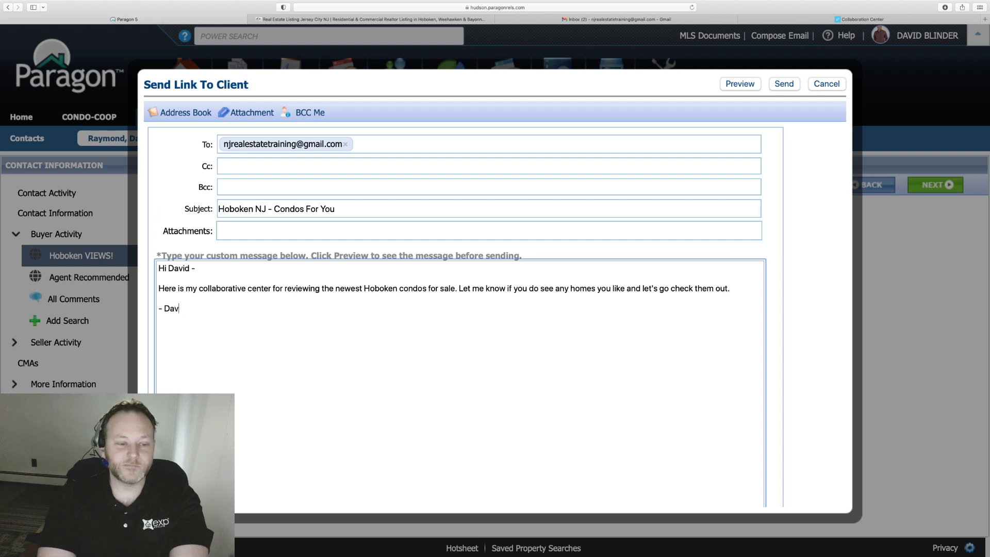
text(ider)
key(BackSpace)
key(BackSpace)
text(Blinder)
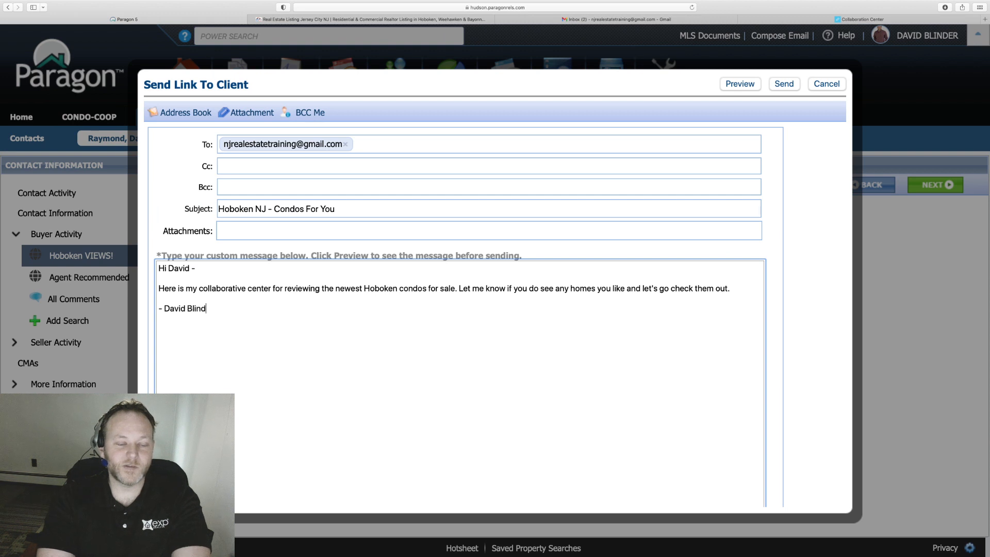
key(Return)
text(eXp Realty)
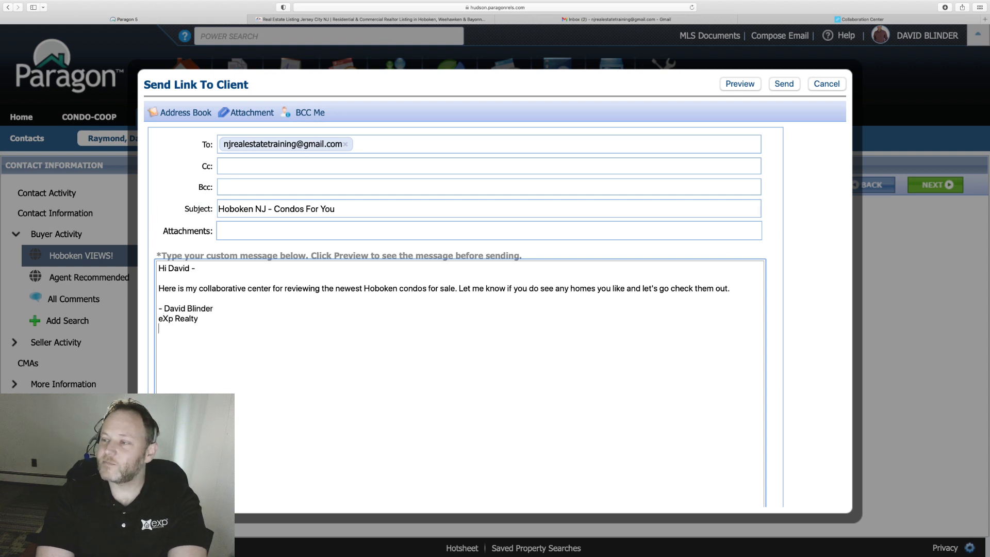
key(Return)
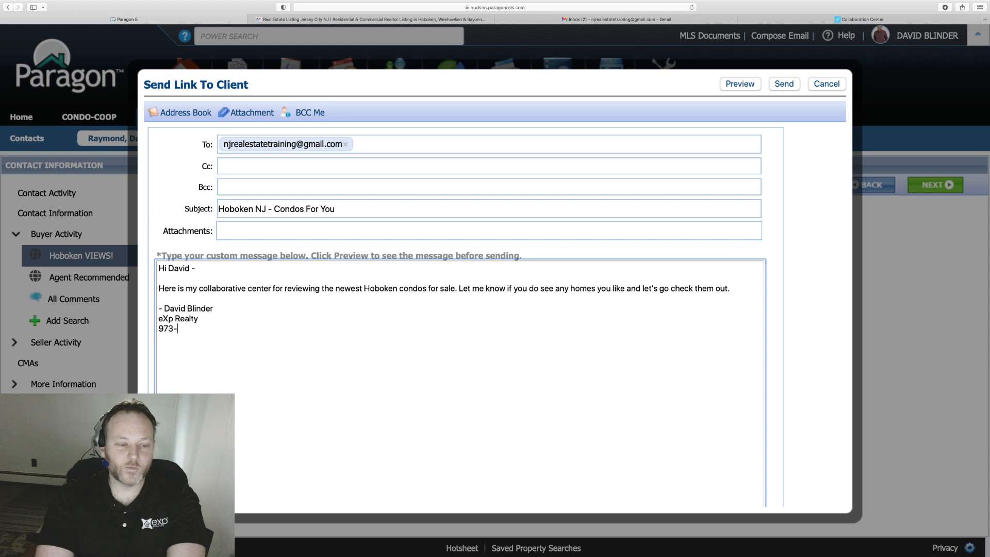
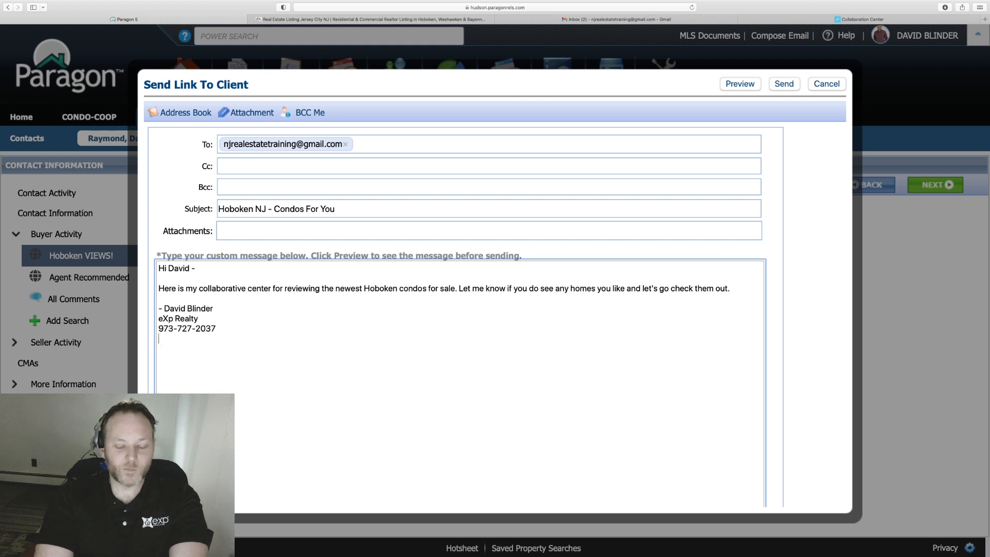
key(super+plus)
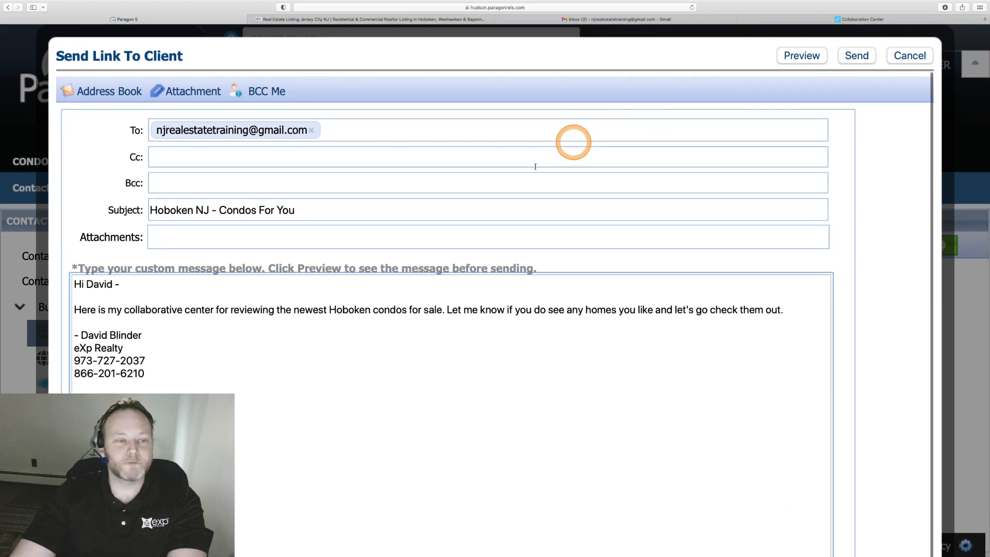
Preview the welcome email and check the agent's contact details in it.
click(814, 57)
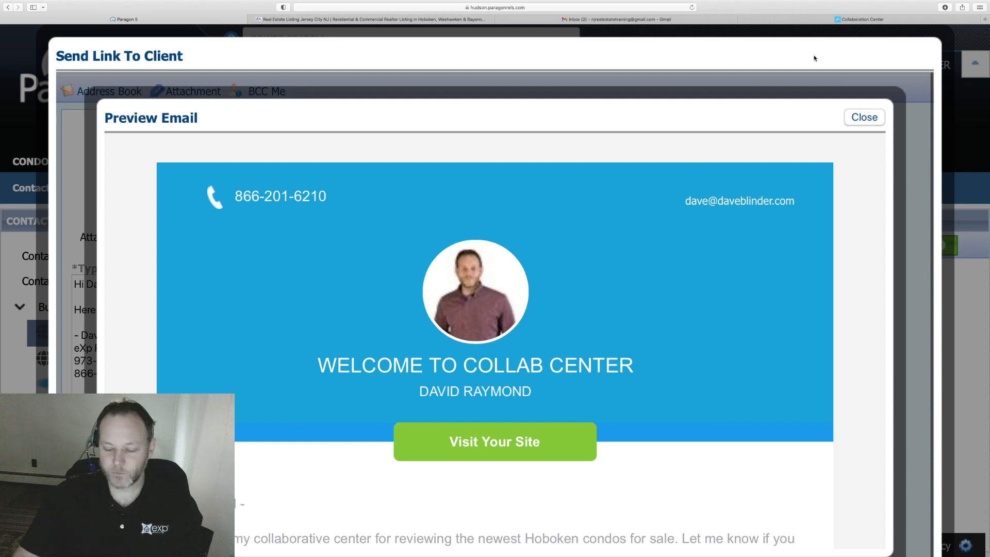
key(super+minus)
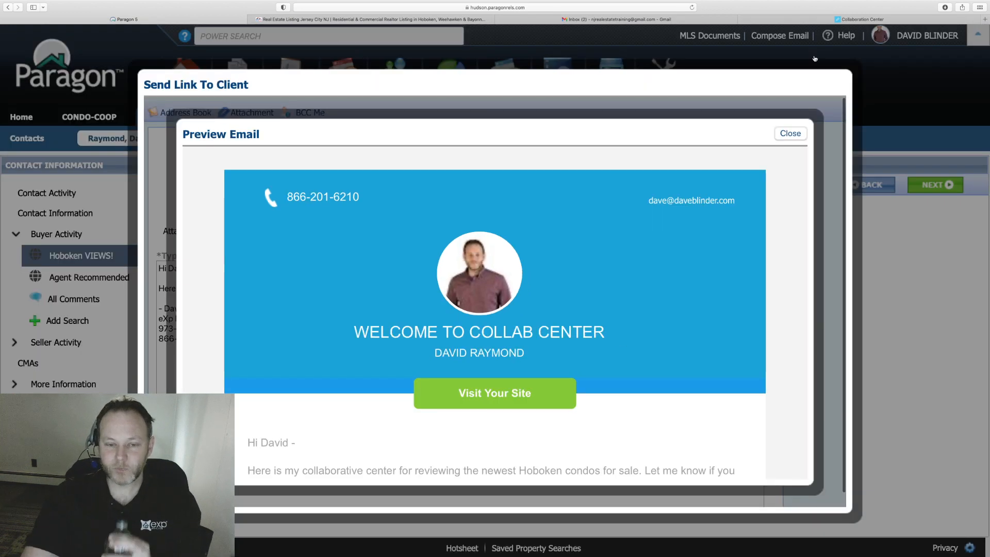
key(super+minus)
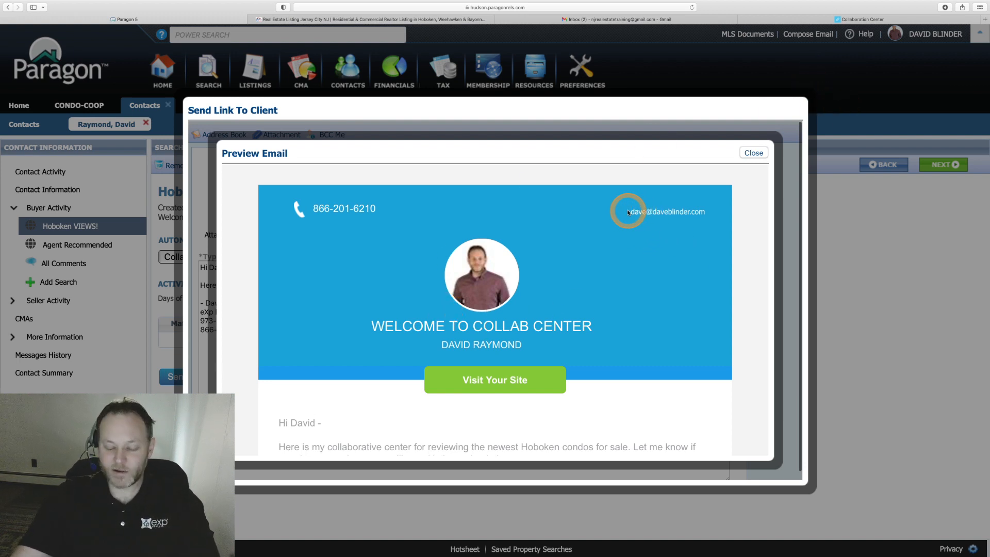
key(super+plus)
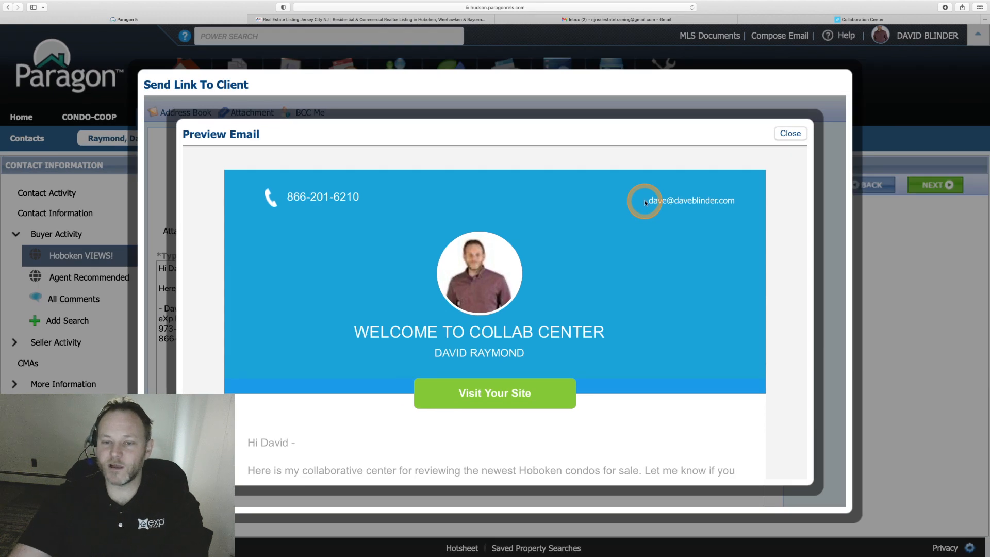
drag(648, 201, 739, 207)
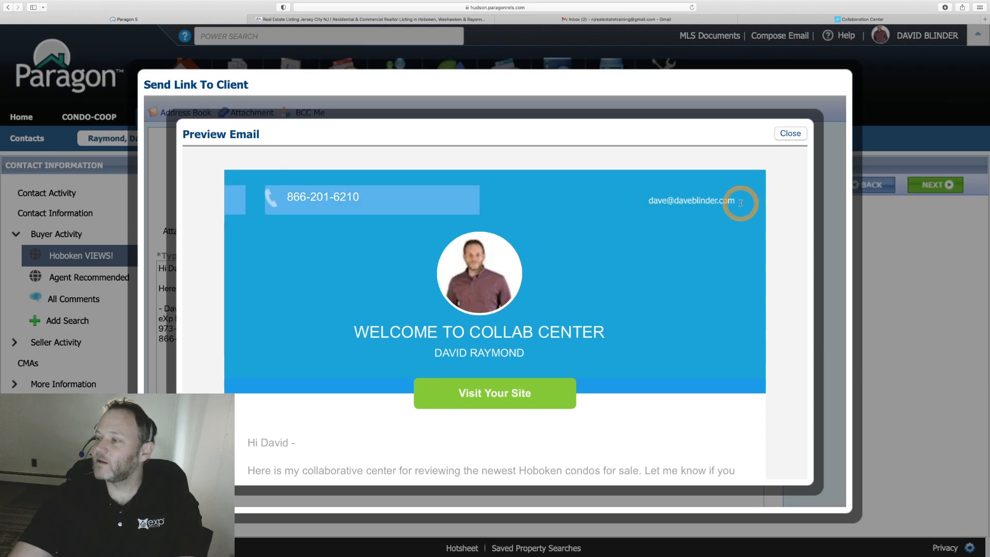
scroll(740, 204, down, 3)
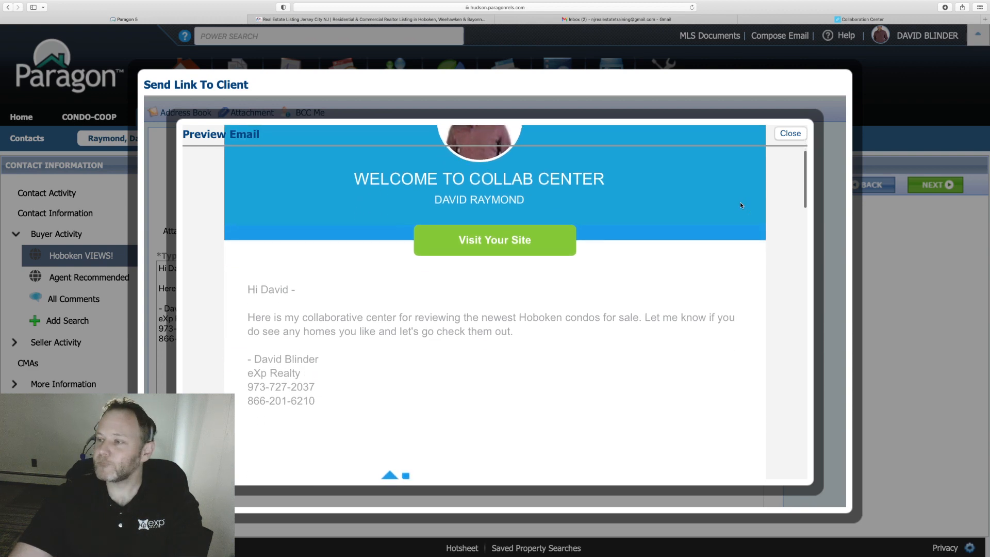
scroll(741, 205, down, 1)
click(348, 240)
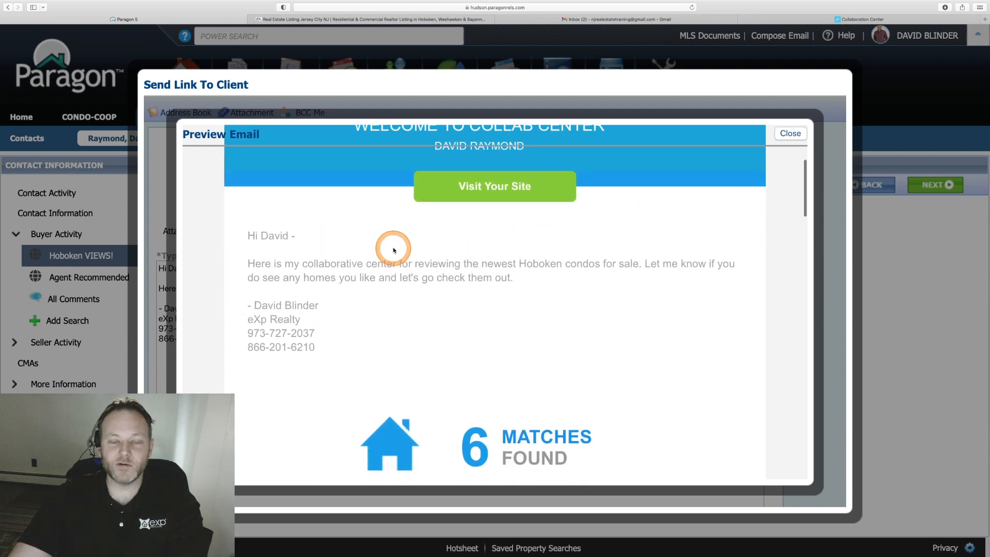
Scroll down to 6 Matches Found and follow the View Listings link.
scroll(394, 247, up, 1)
scroll(394, 247, down, 4)
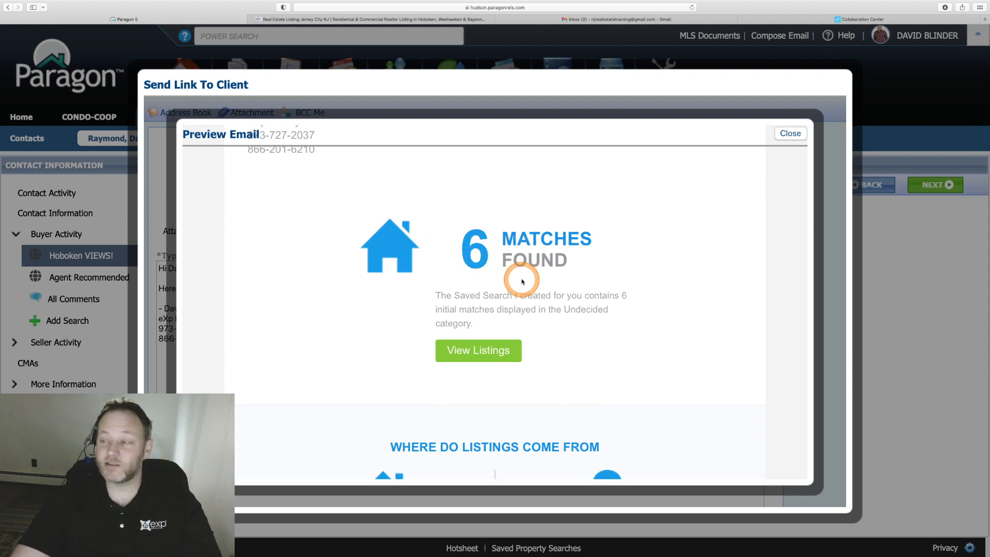
scroll(462, 246, down, 10)
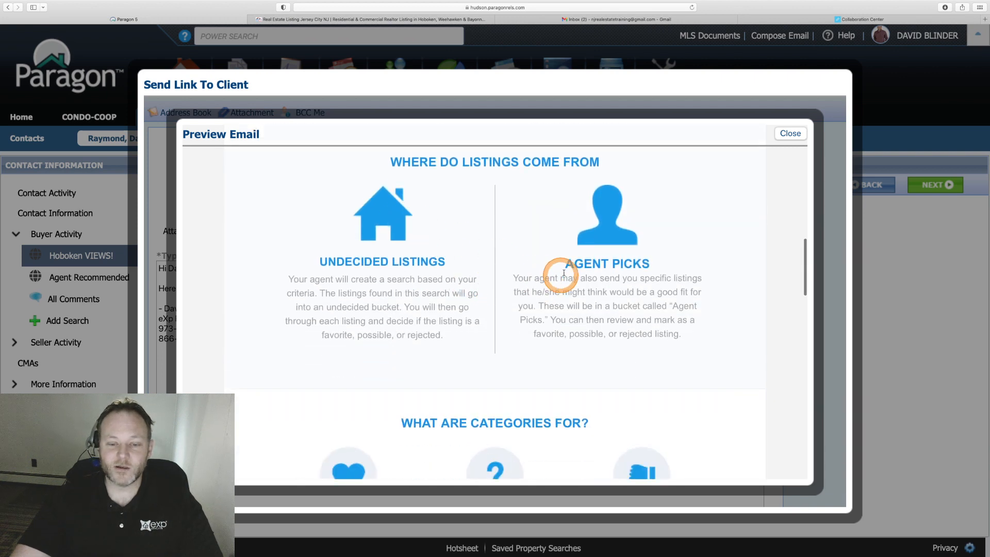
scroll(418, 278, down, 4)
scroll(418, 278, down, 2)
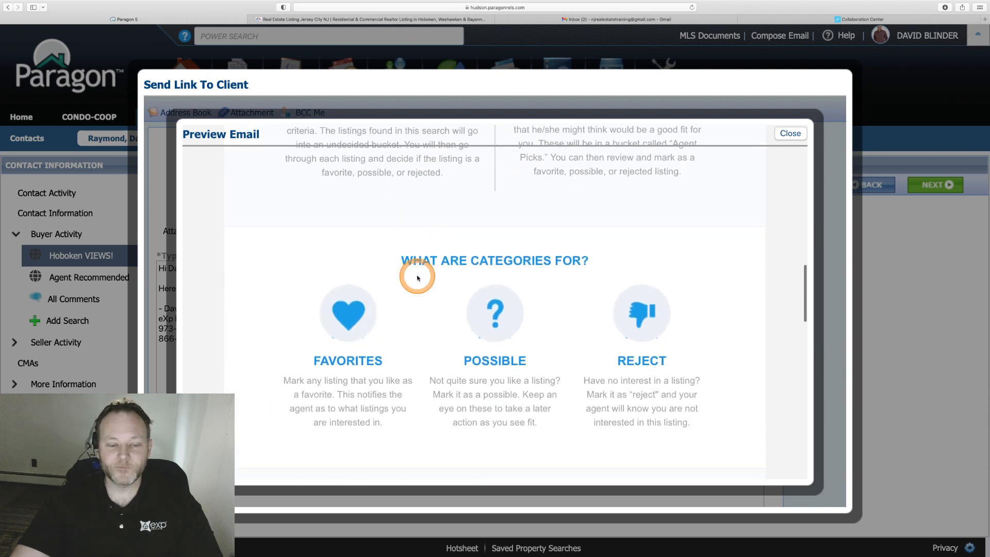
scroll(409, 305, down, 2)
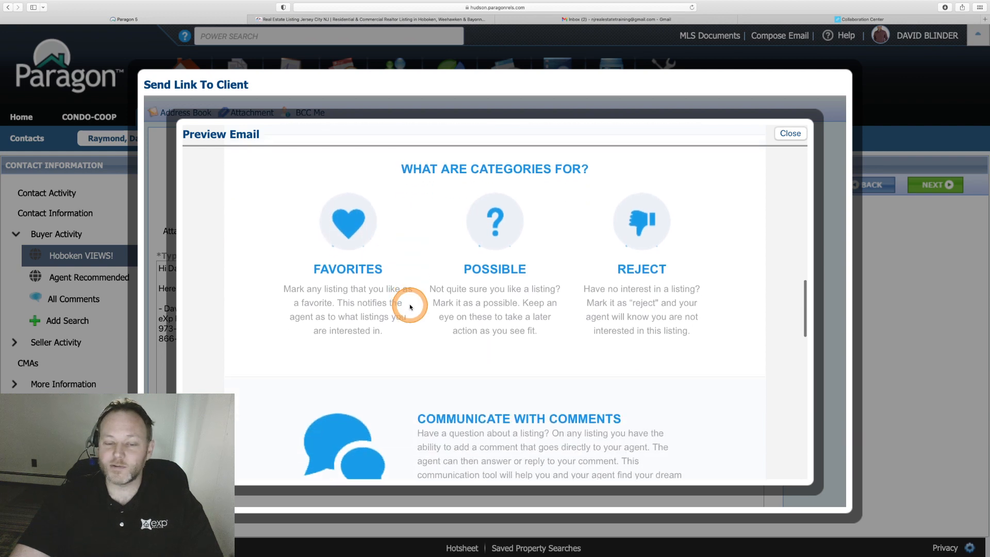
scroll(410, 307, down, 15)
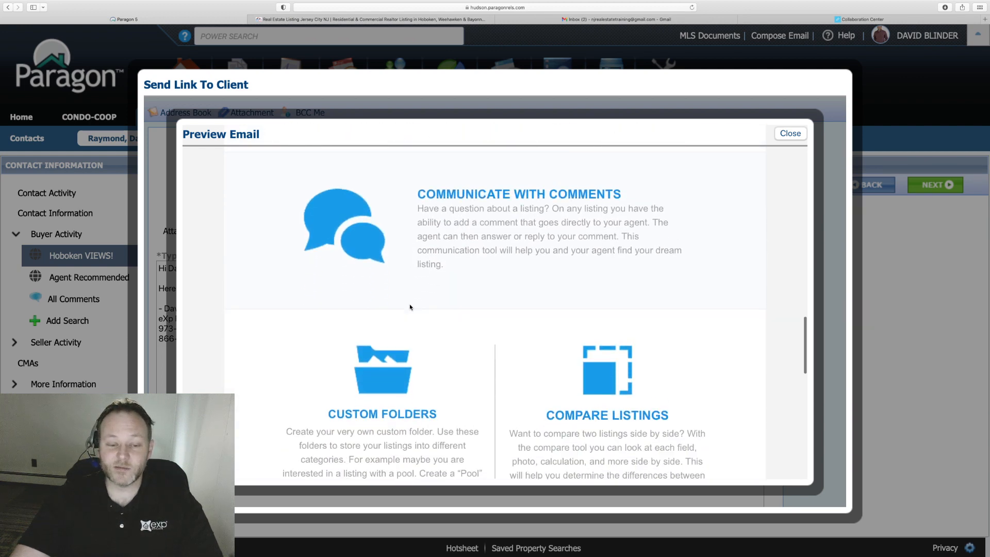
scroll(410, 307, down, 8)
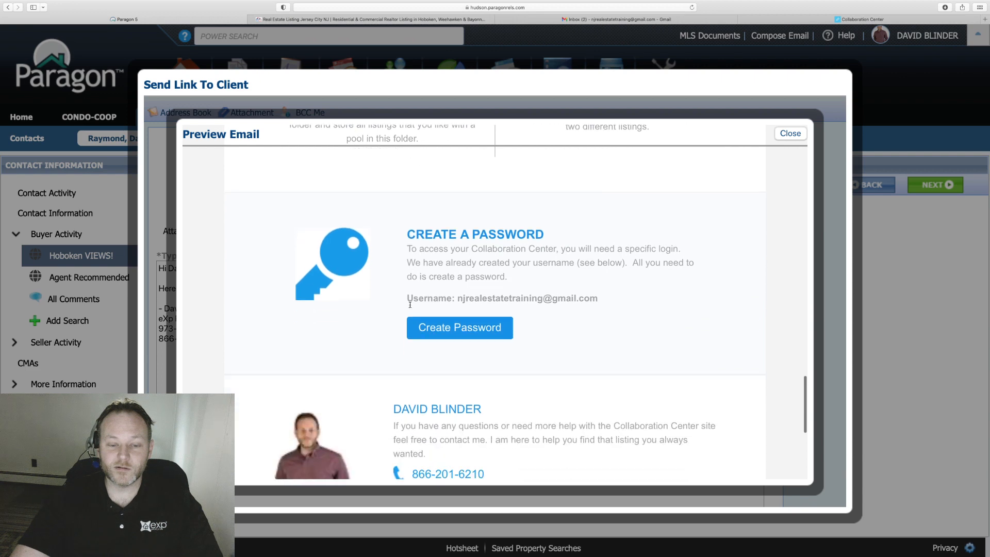
scroll(410, 307, up, 20)
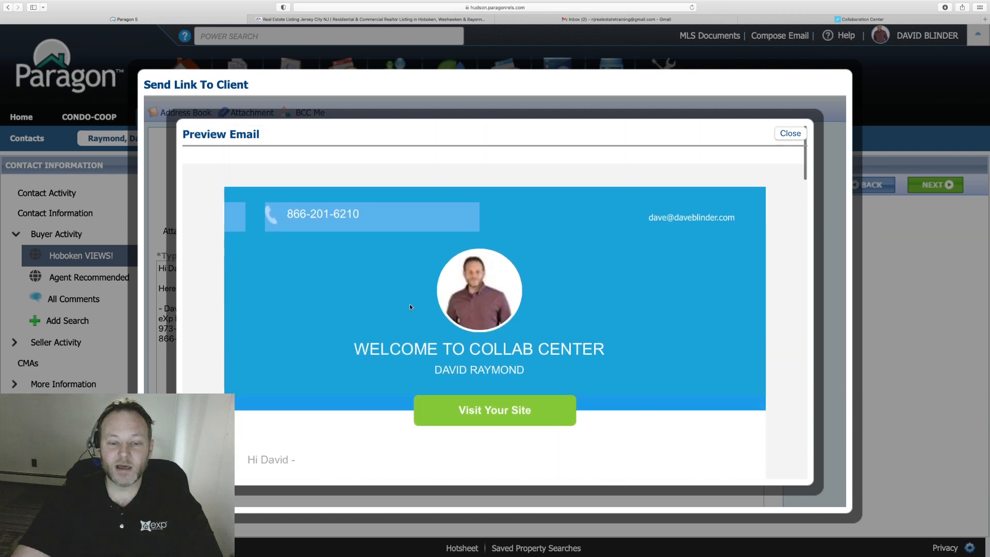
scroll(410, 307, down, 5)
scroll(410, 308, down, 6)
scroll(410, 307, up, 5)
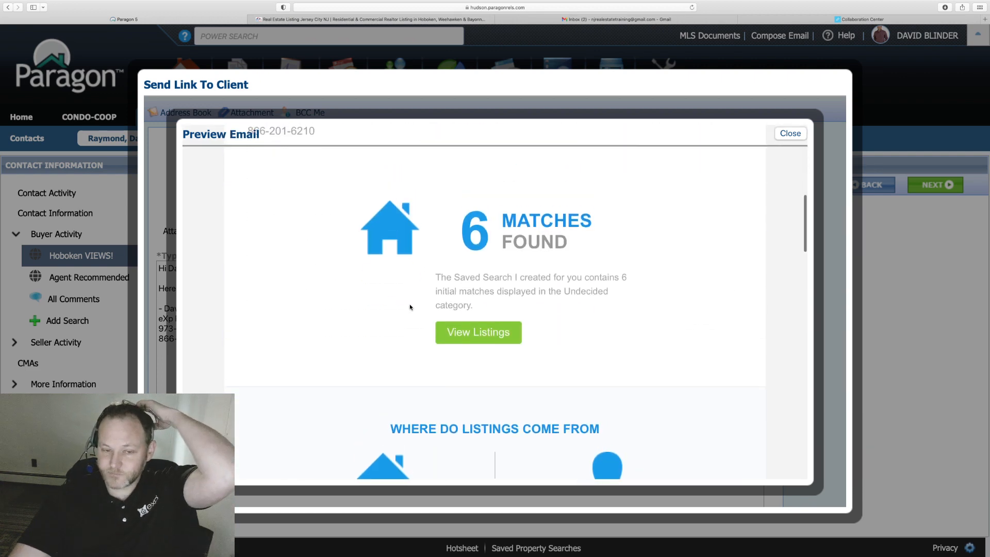
scroll(410, 307, down, 1)
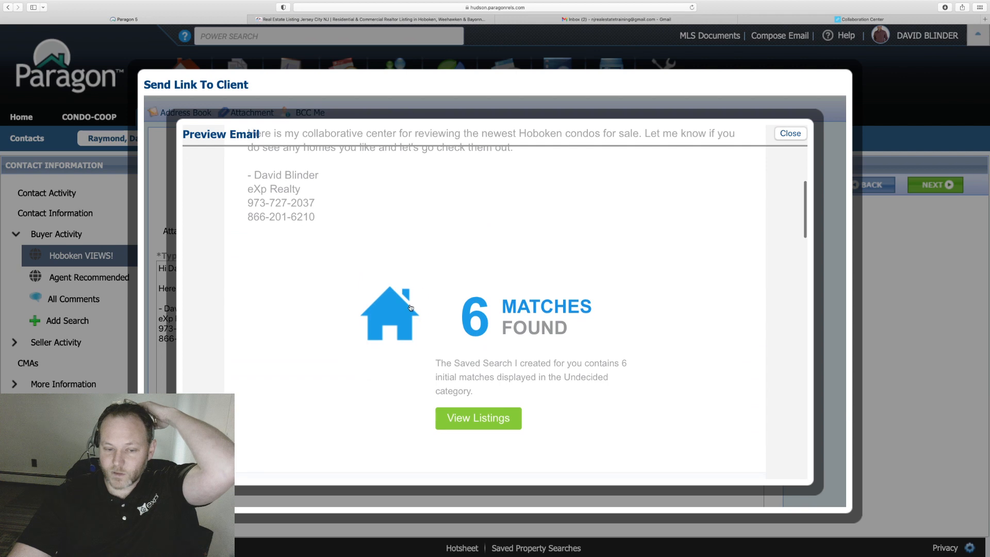
click(462, 418)
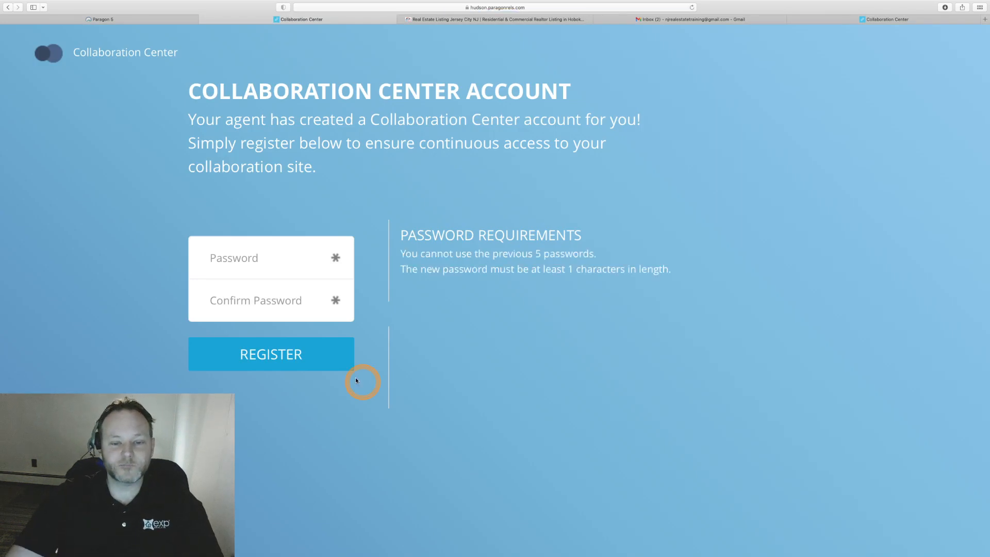
Register the client's Collaboration Center account with Safari's suggested strong password.
click(231, 264)
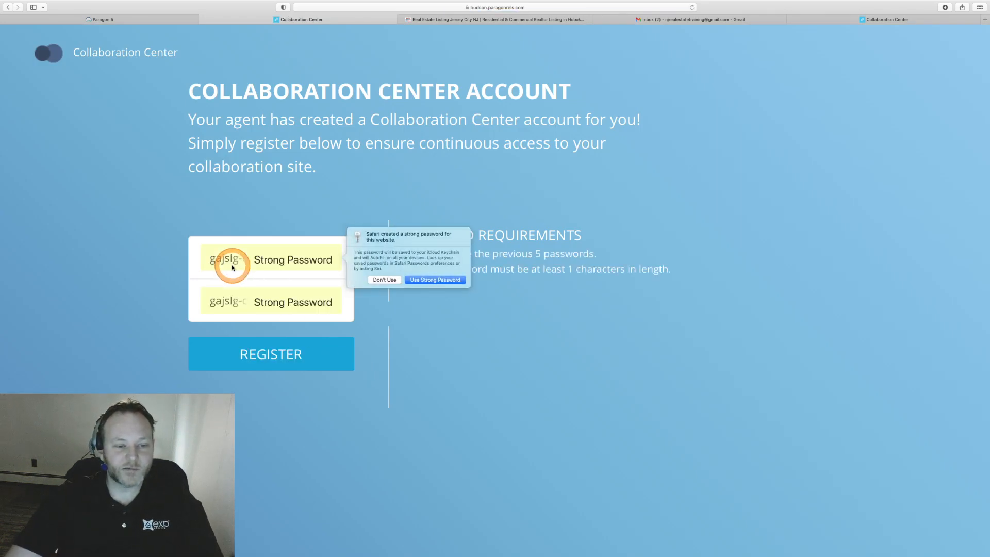
click(430, 280)
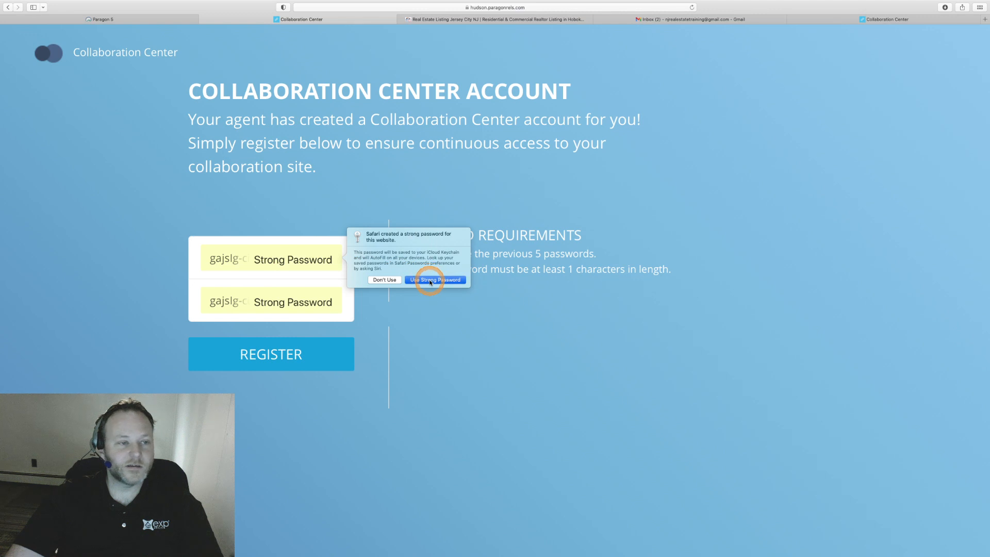
click(312, 315)
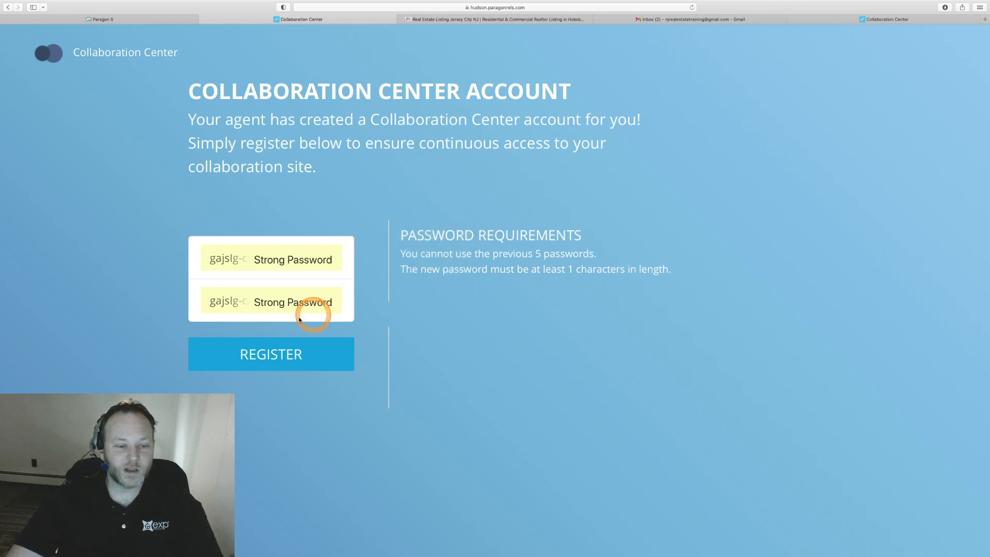
click(267, 363)
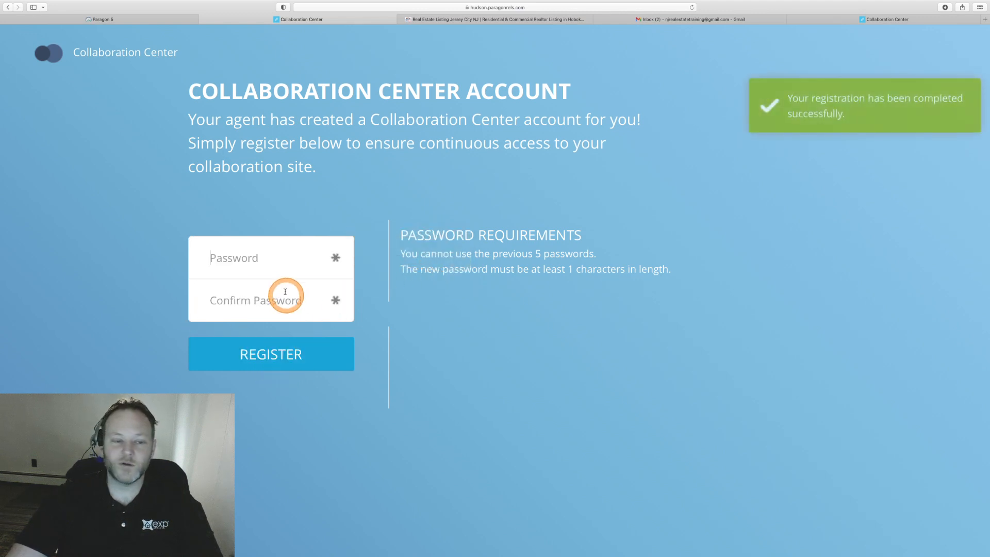
click(265, 259)
mouse_move(480, 3)
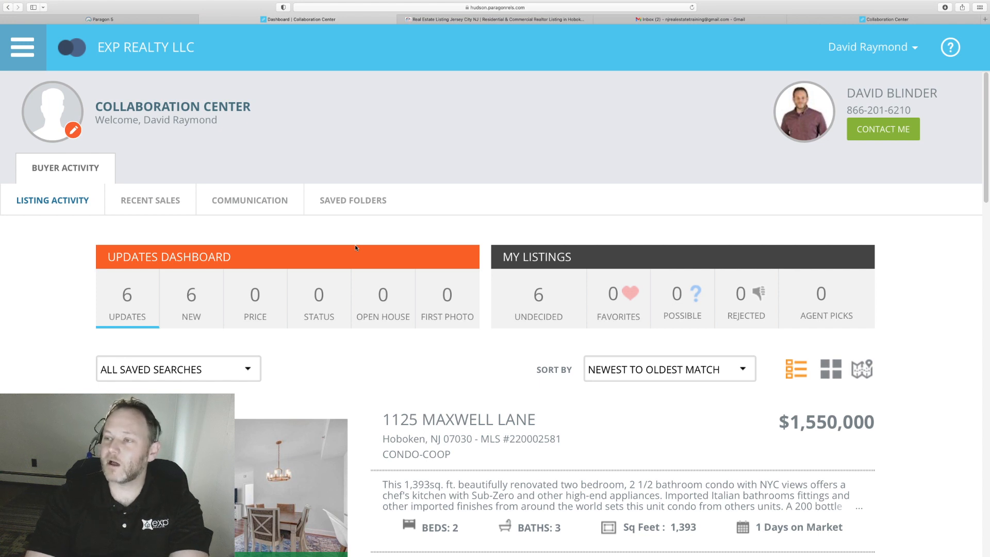
Zoom out the dashboard, check the My Listings tiles and saved searches list, and scroll the six matches.
key(super+minus)
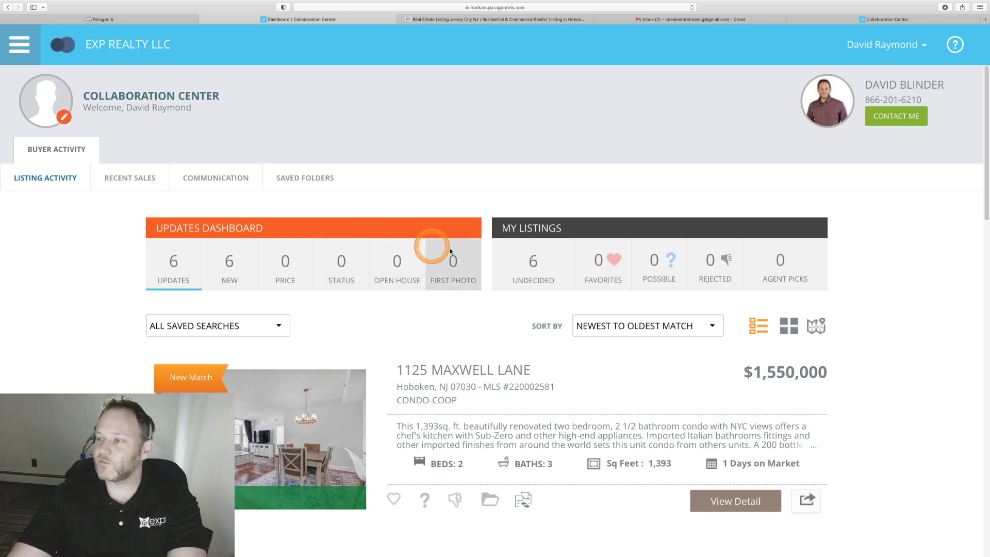
scroll(388, 313, down, 2)
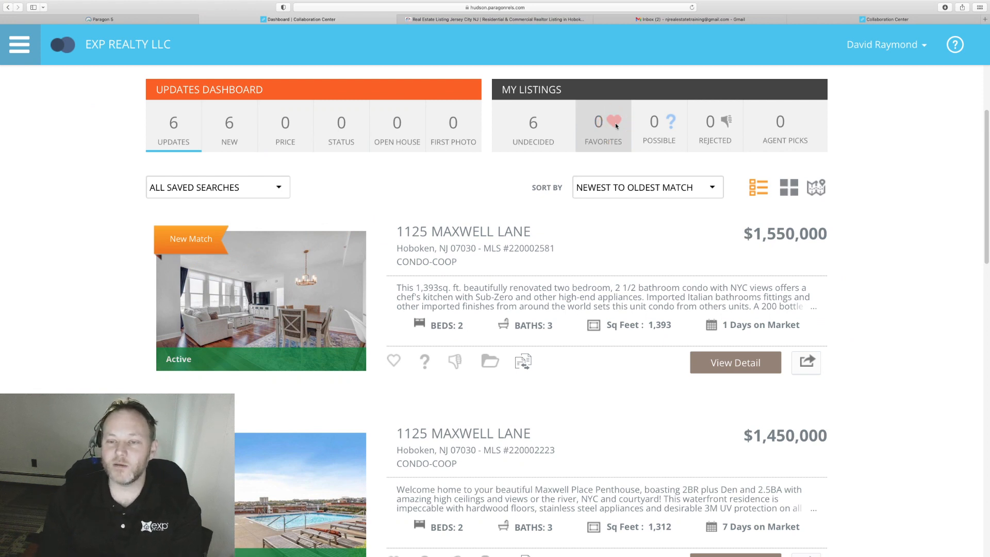
click(728, 127)
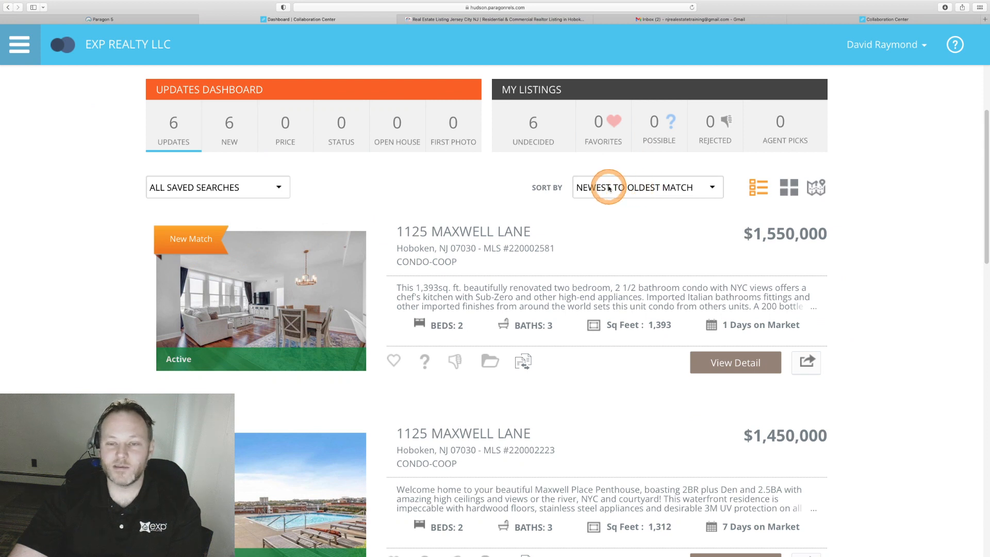
click(255, 189)
click(500, 161)
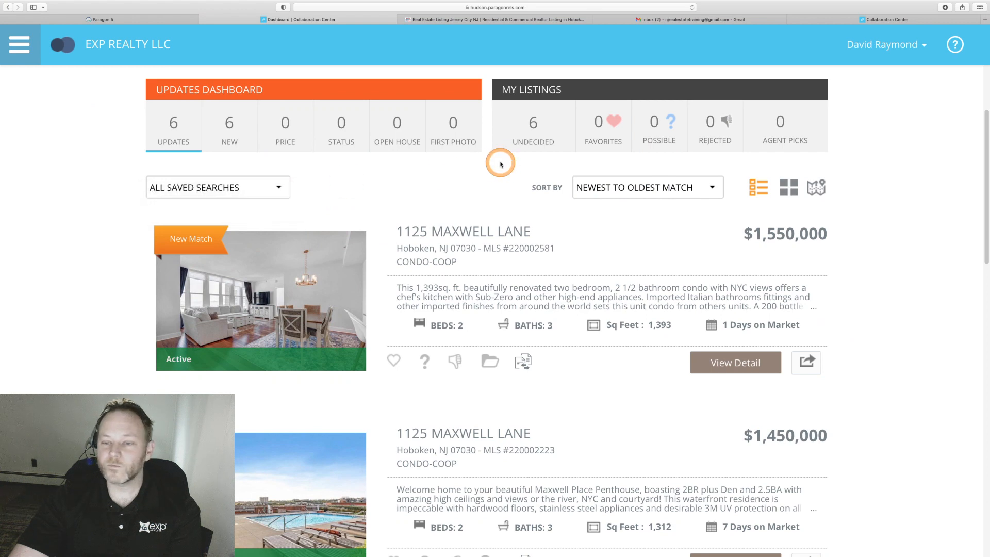
scroll(500, 164, down, 2)
scroll(500, 164, down, 3)
scroll(500, 161, up, 5)
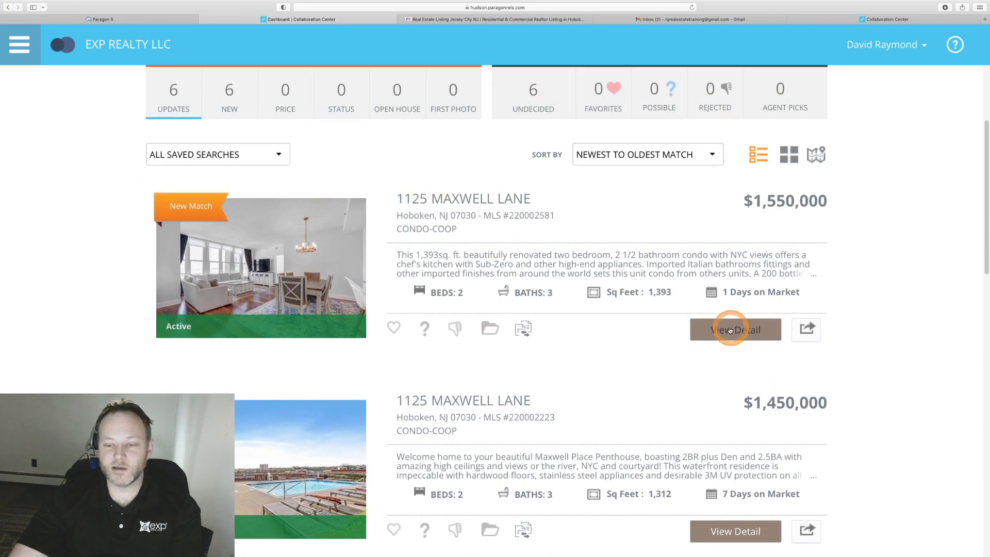
click(728, 330)
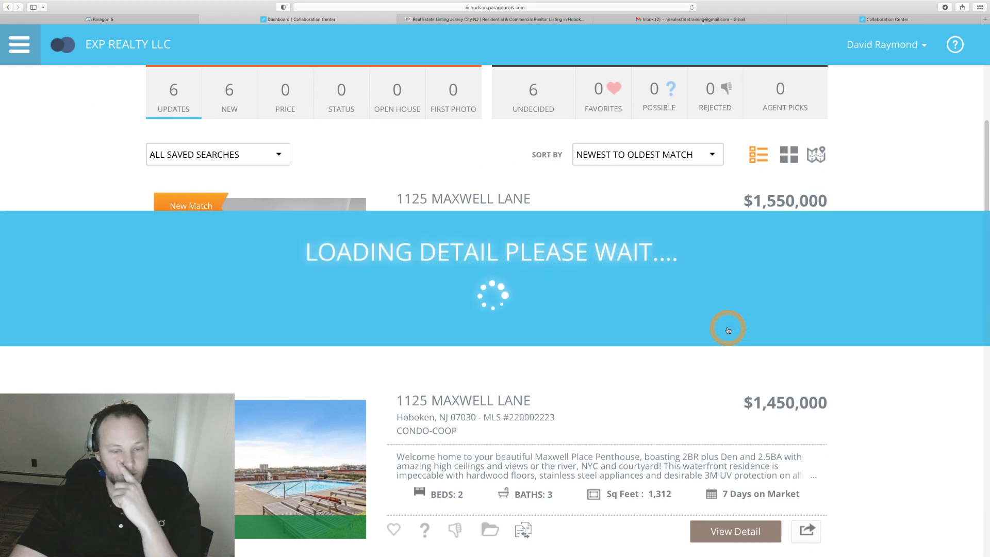
scroll(732, 330, down, 5)
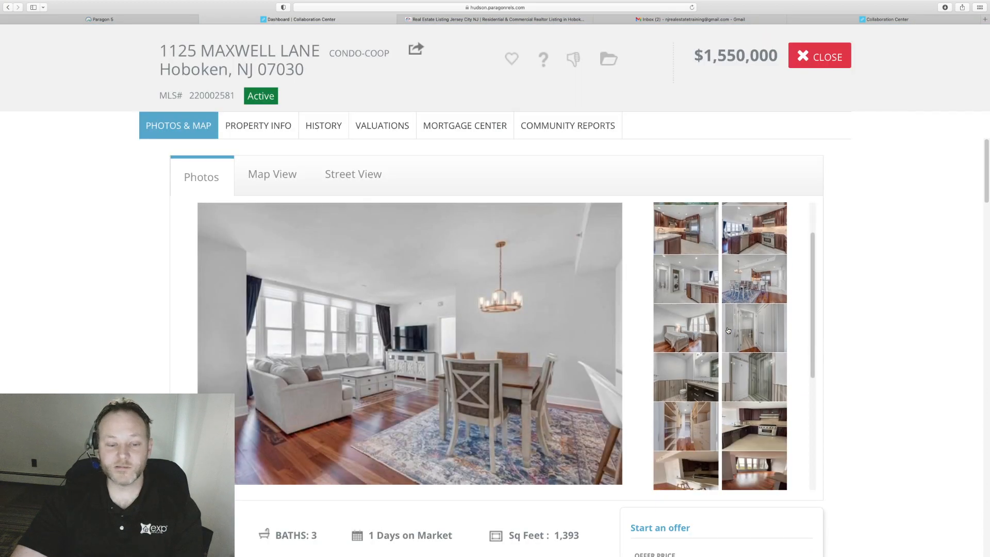
scroll(870, 321, down, 20)
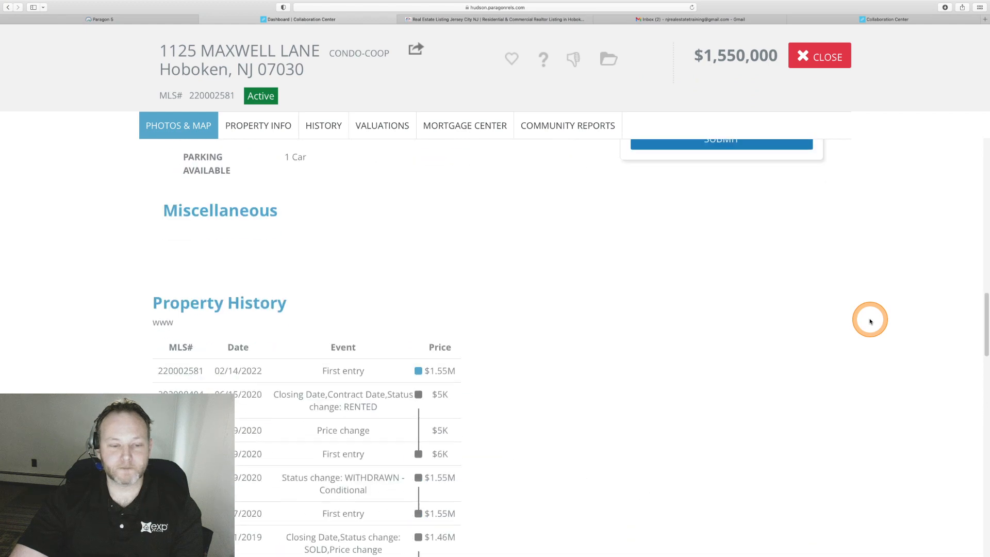
scroll(870, 321, down, 5)
scroll(870, 321, up, 4)
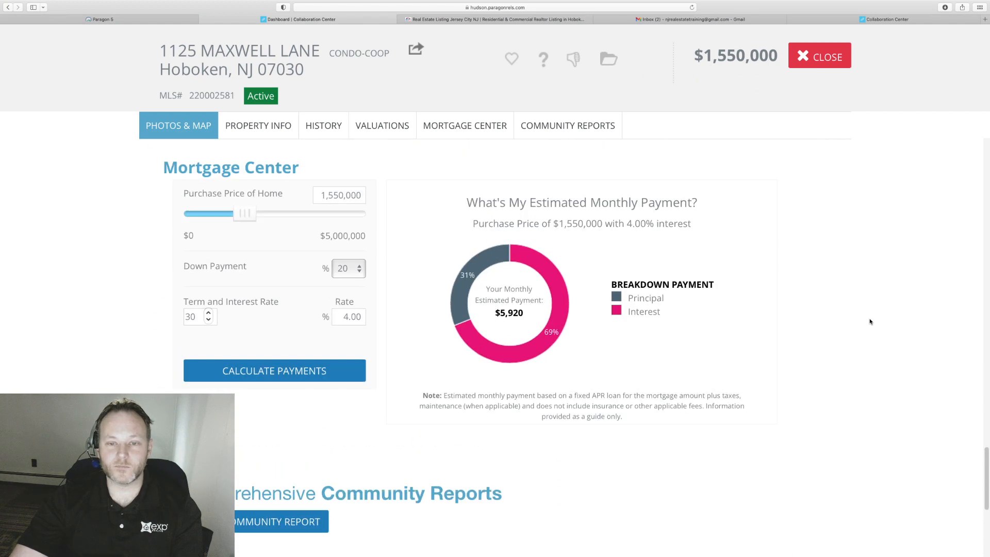
scroll(870, 321, down, 6)
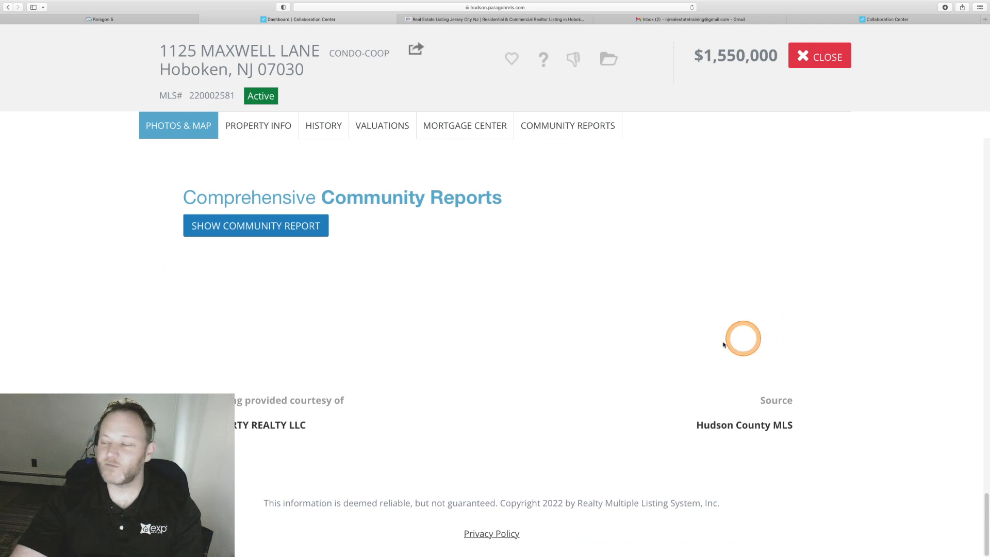
Zoom out the listing page, highlight the brokerage name in the footer, then clear the selection.
key(super+minus)
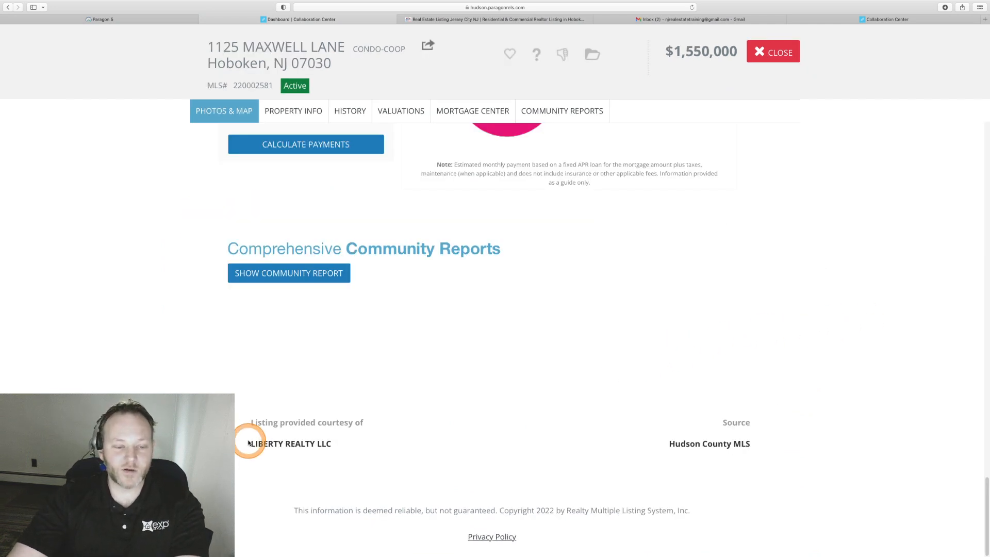
drag(251, 444, 278, 425)
click(335, 444)
click(280, 425)
scroll(279, 425, up, 20)
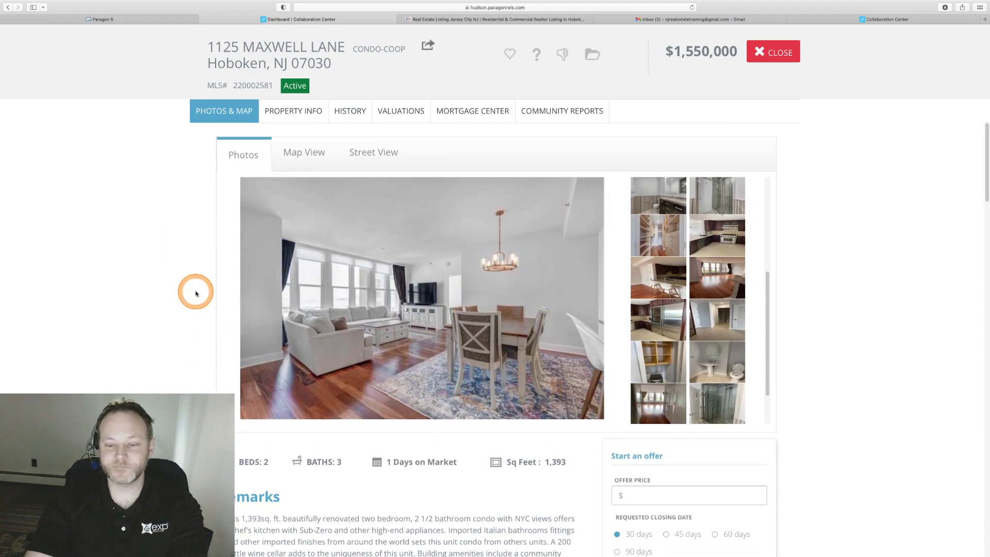
Readjust the page zoom while scrolling down to the building style and amenities details.
key(super+minus)
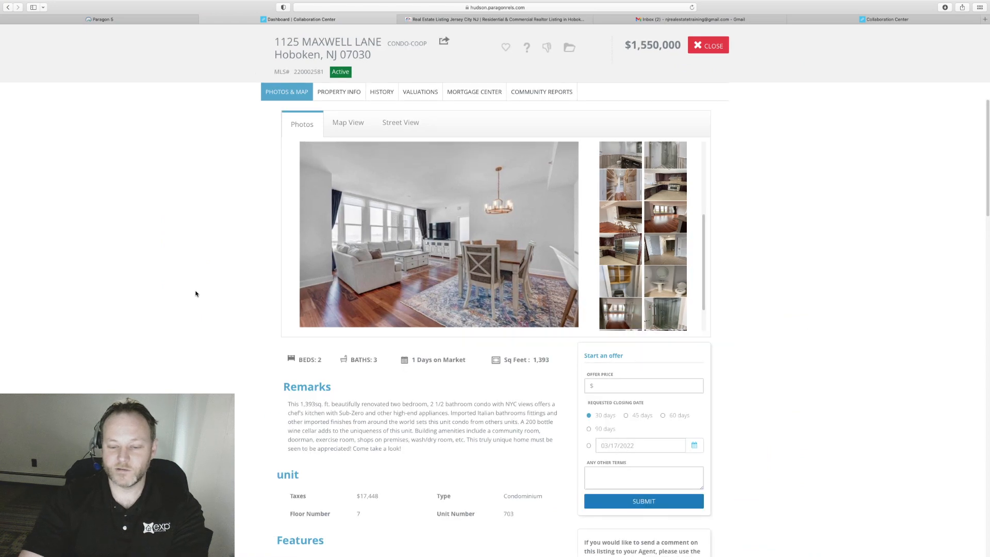
scroll(198, 290, down, 5)
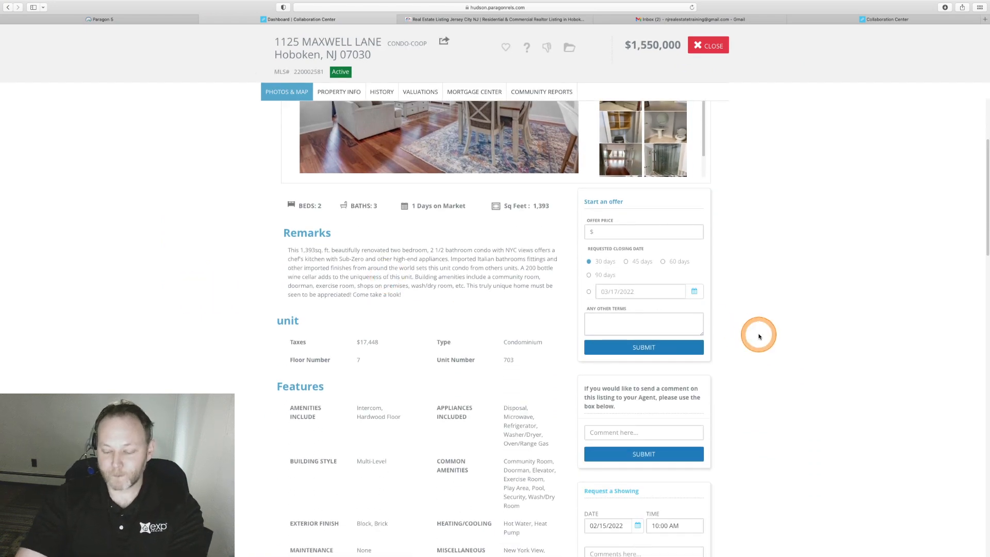
key(super+plus)
scroll(758, 333, down, 3)
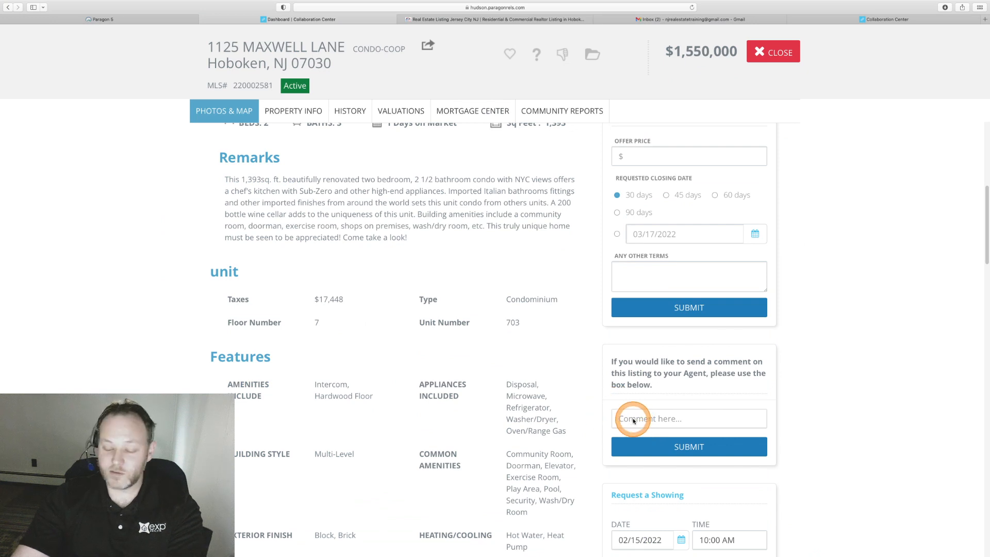
key(super+plus)
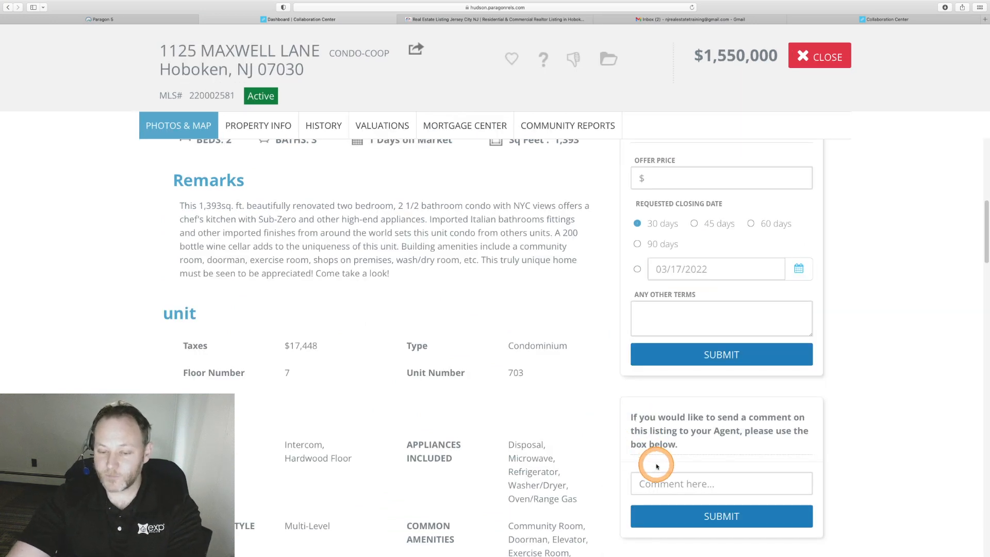
Click into the agent comment and Request a Showing comment fields, then enlarge the page text.
click(663, 481)
scroll(663, 481, down, 5)
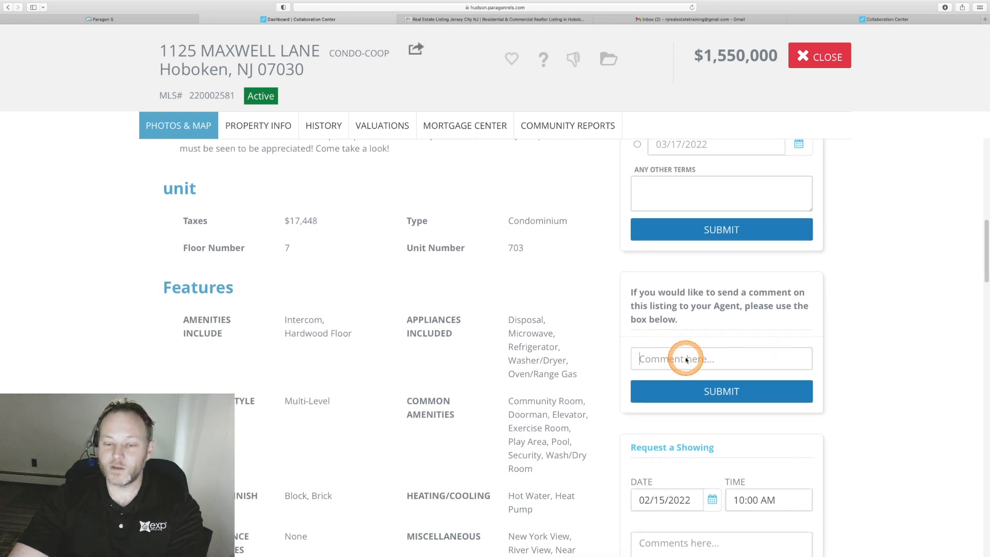
scroll(686, 360, down, 8)
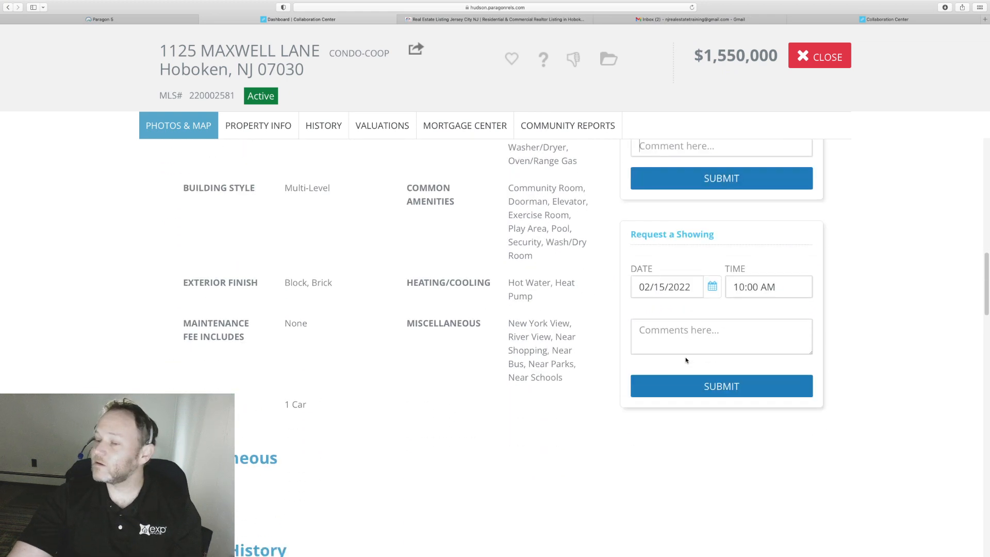
click(686, 359)
click(663, 333)
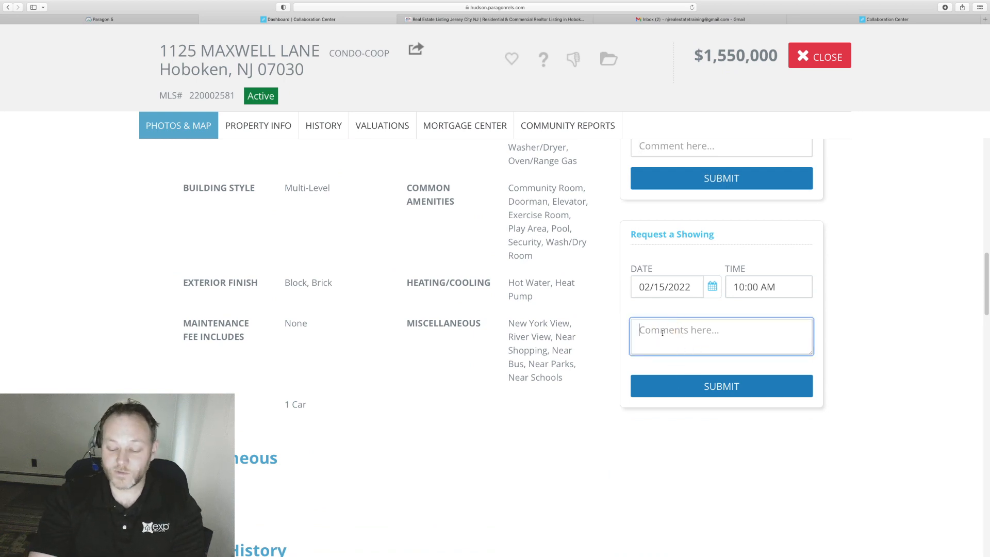
key(super+equal)
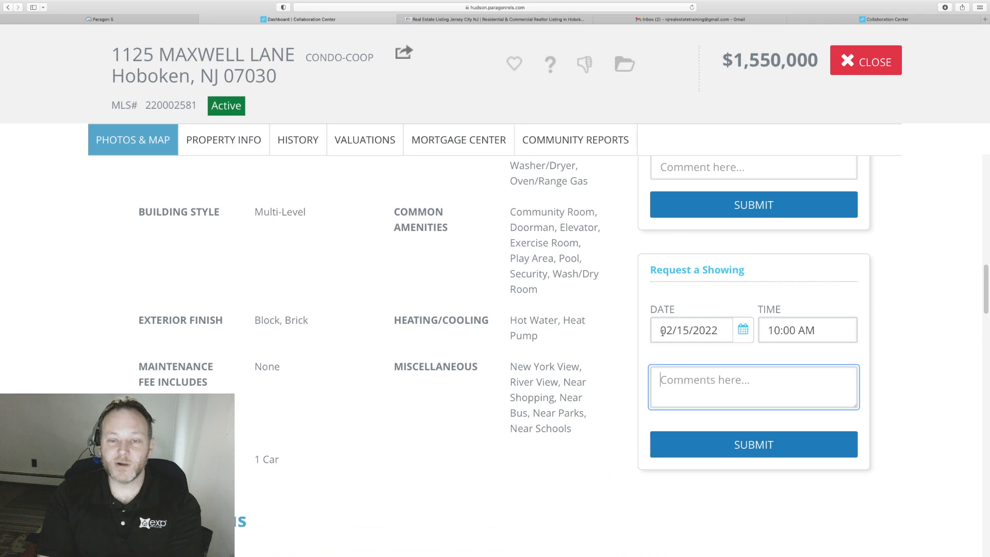
View the listing's property history and community reports.
scroll(663, 332, up, 10)
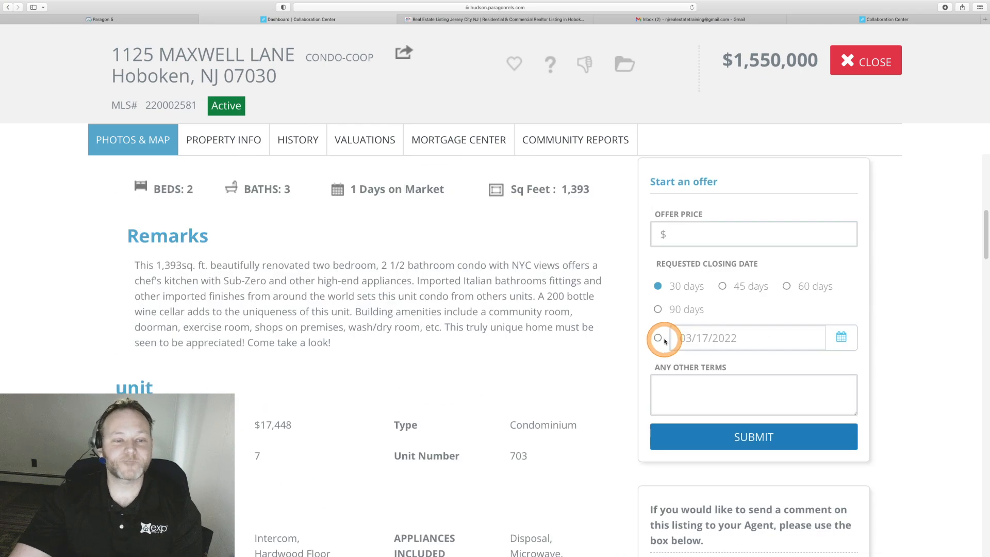
click(297, 138)
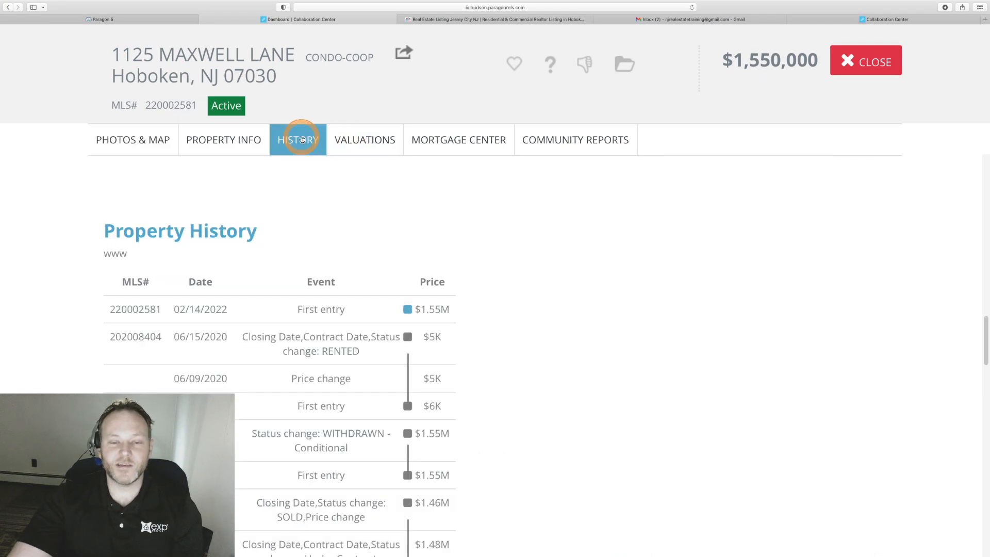
click(569, 141)
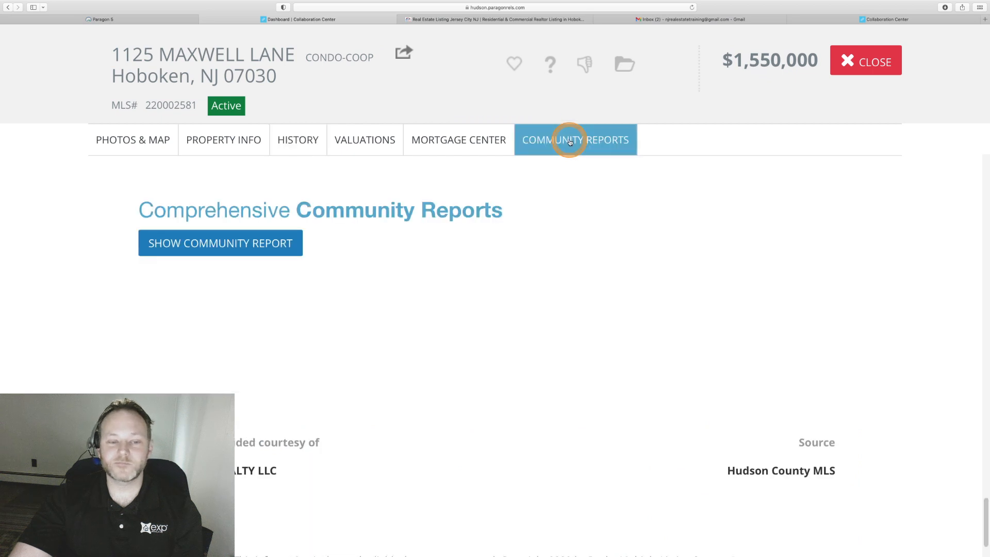
scroll(455, 336, down, 2)
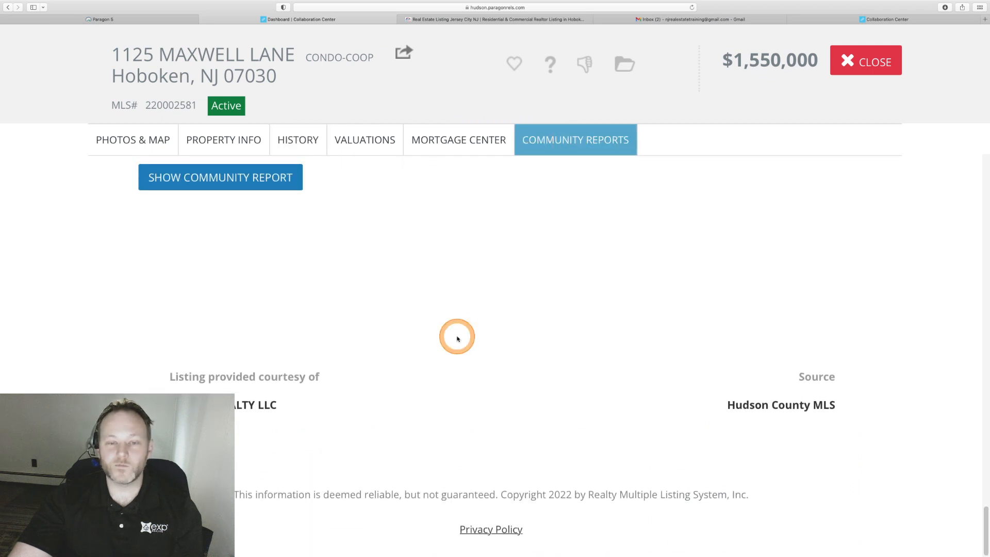
Check the mortgage calculator and valuation estimates, then go back to the Photos & Map gallery.
click(439, 148)
click(365, 139)
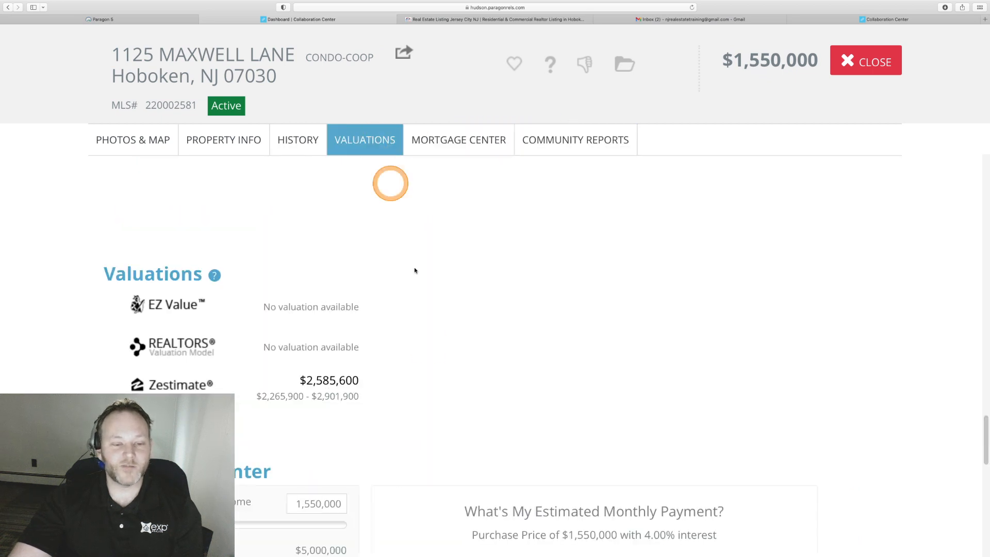
scroll(428, 347, down, 3)
scroll(428, 347, down, 2)
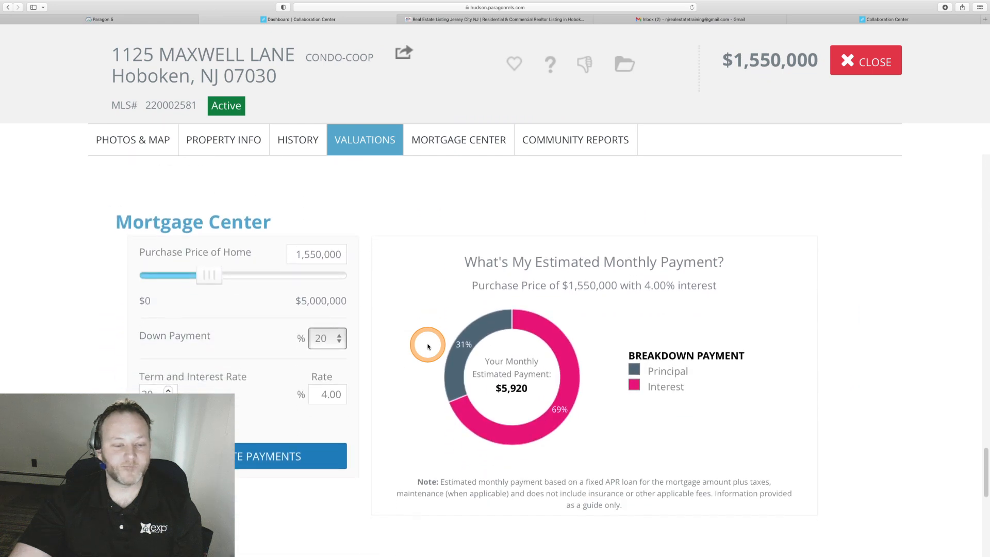
scroll(428, 347, up, 3)
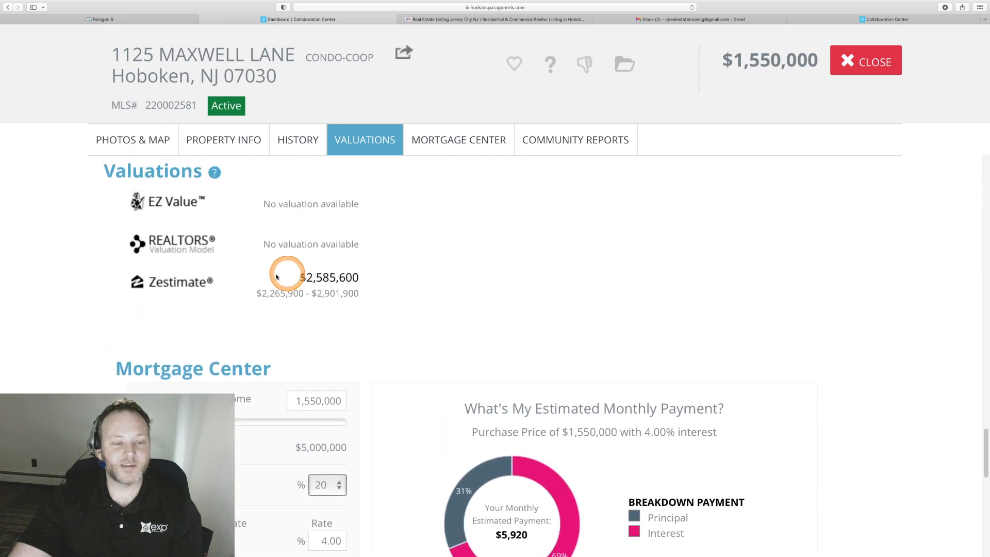
scroll(260, 285, up, 4)
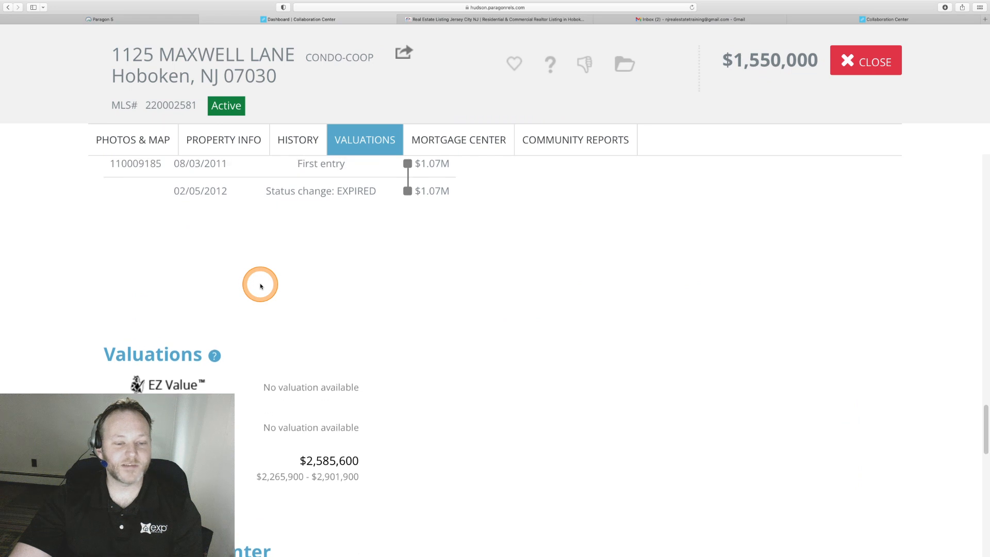
scroll(260, 285, up, 3)
click(142, 145)
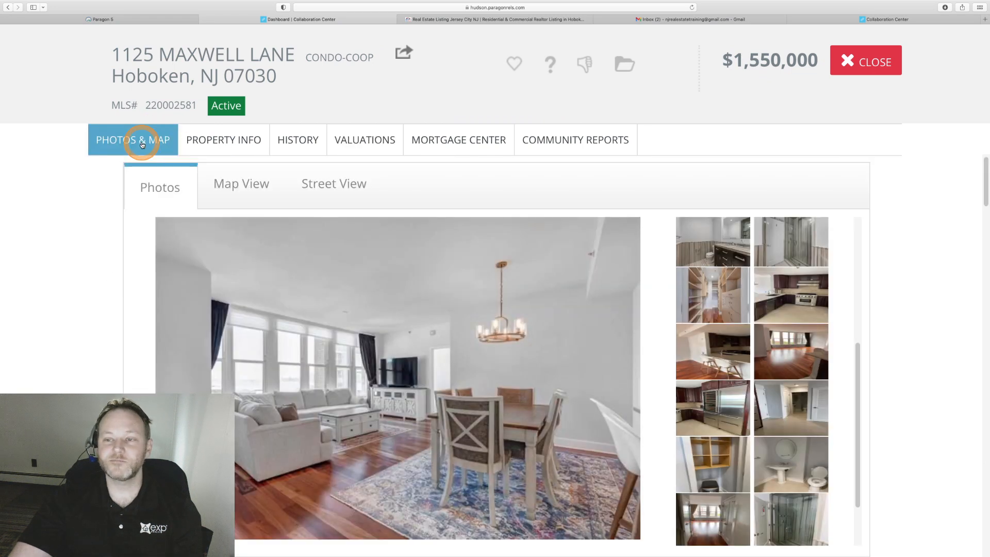
click(850, 62)
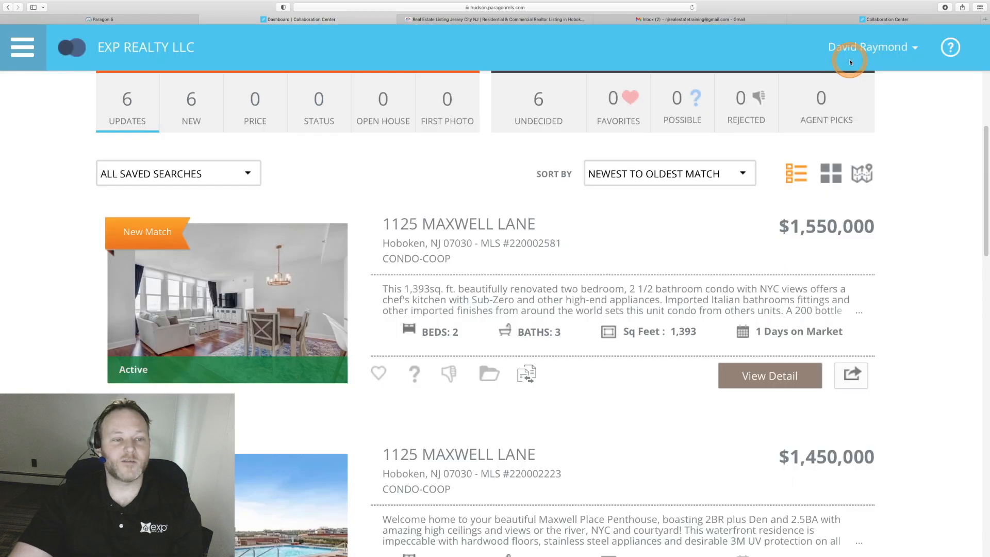
scroll(642, 396, up, 3)
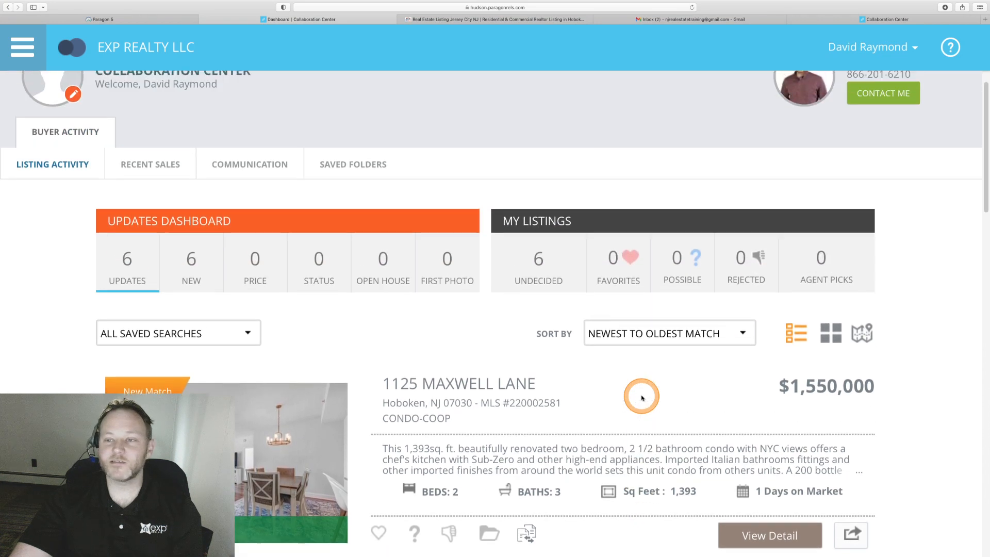
scroll(642, 396, up, 1)
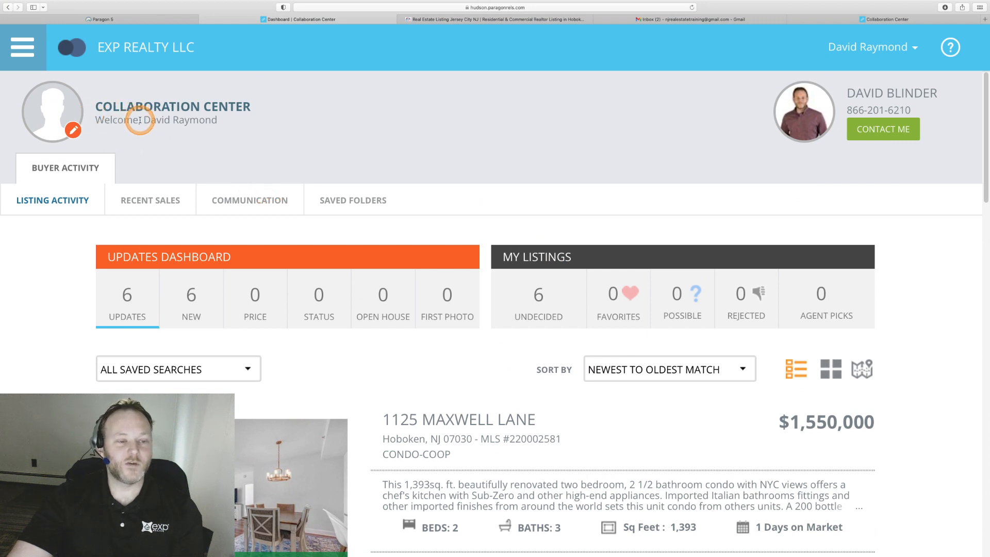
drag(140, 120, 219, 120)
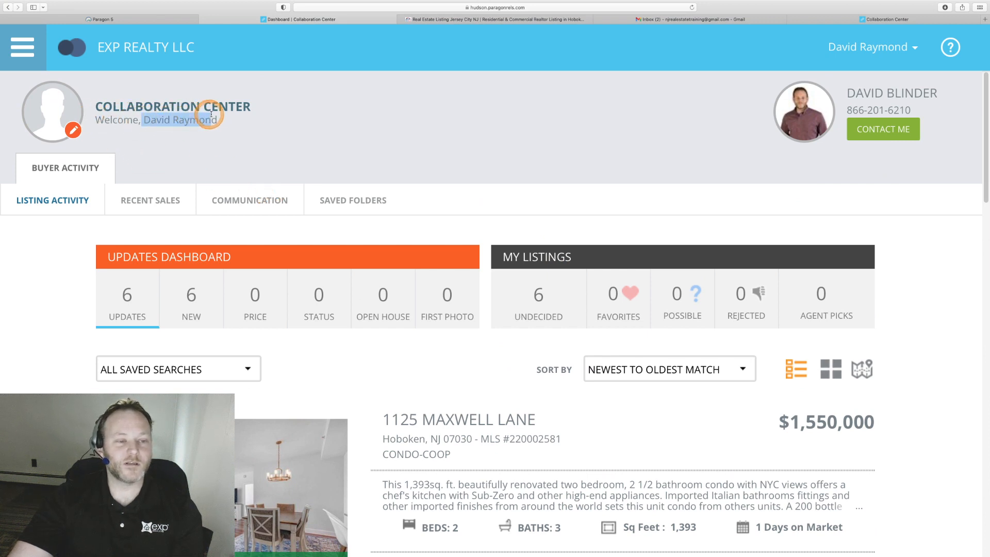
click(878, 131)
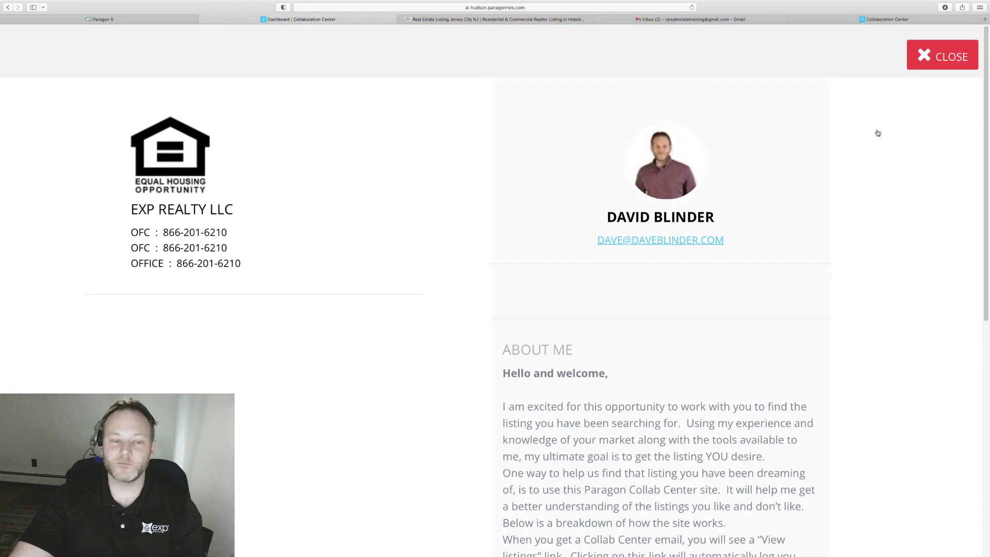
scroll(745, 358, down, 10)
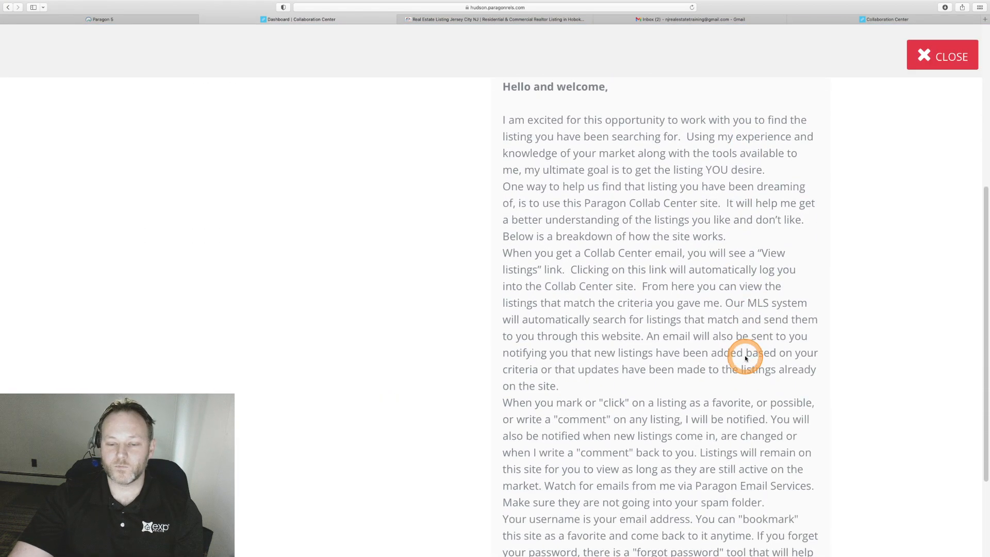
scroll(746, 356, up, 10)
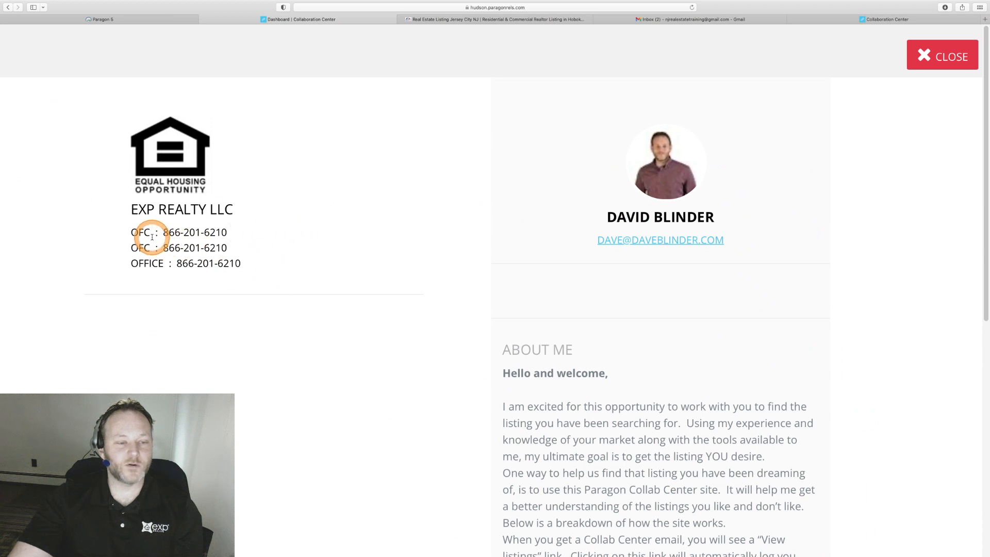
scroll(628, 333, down, 1)
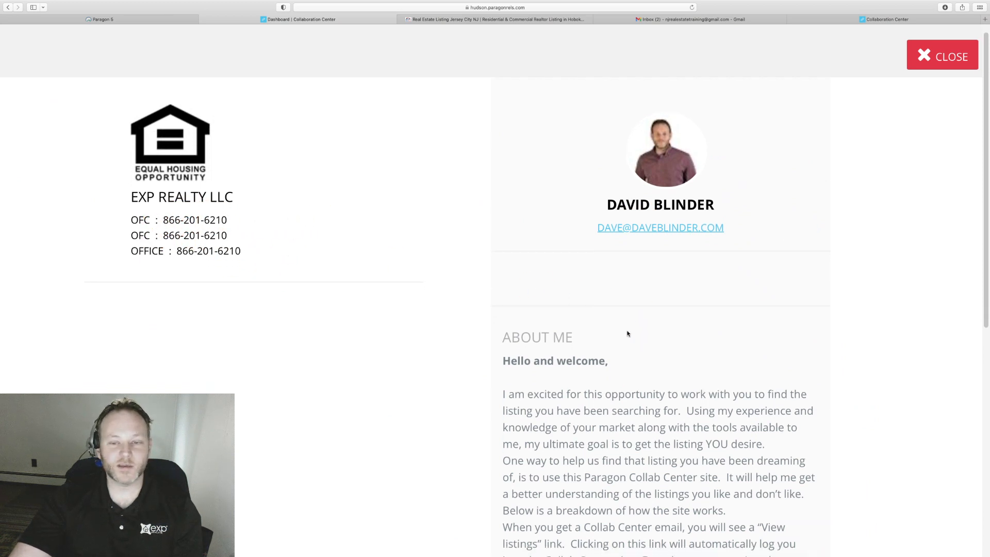
click(937, 57)
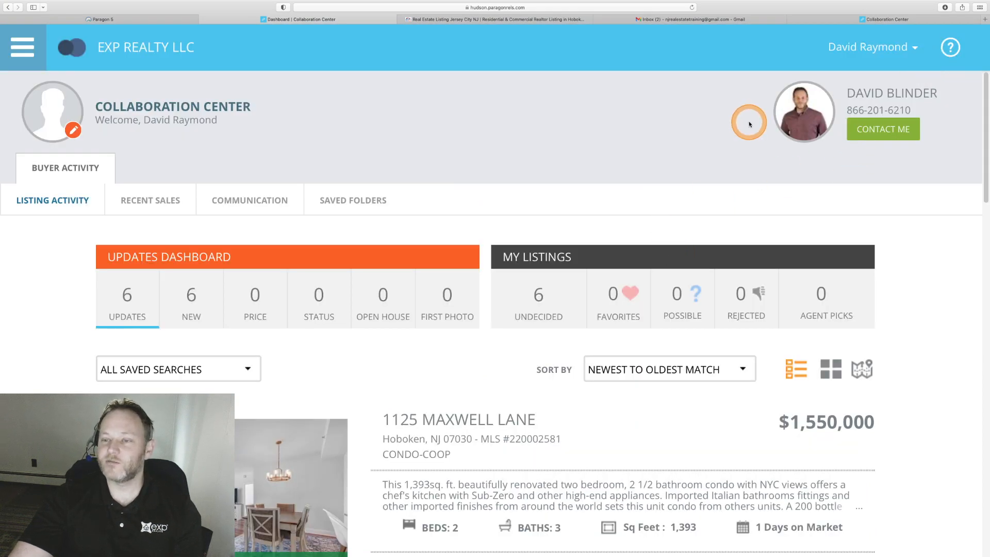
scroll(663, 165, down, 5)
scroll(663, 169, up, 5)
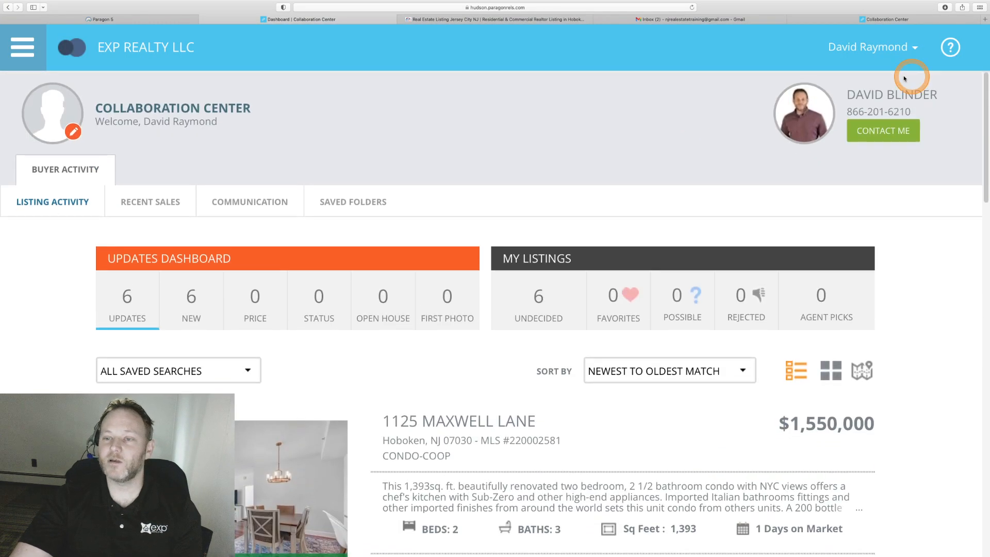
drag(849, 108, 914, 109)
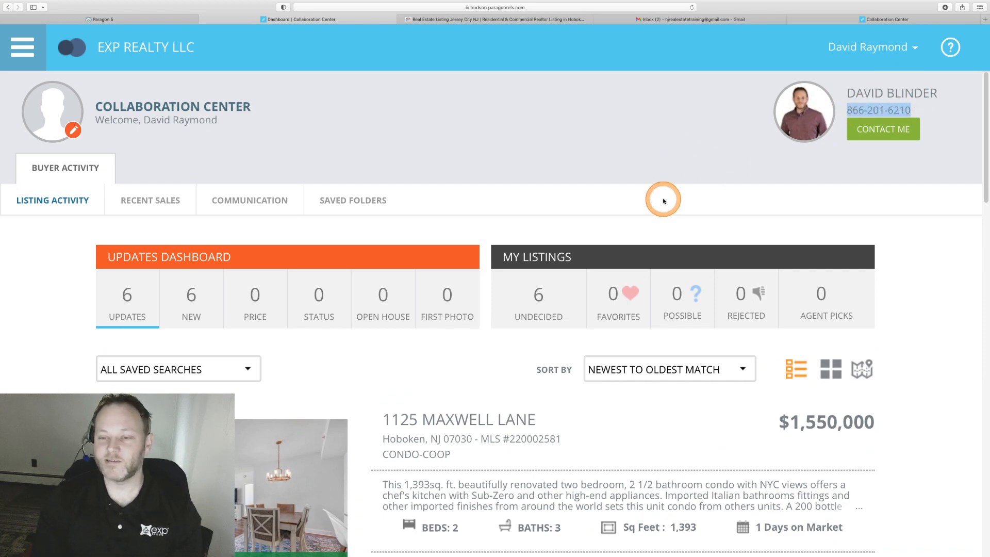
scroll(663, 200, down, 10)
scroll(670, 155, up, 10)
click(673, 134)
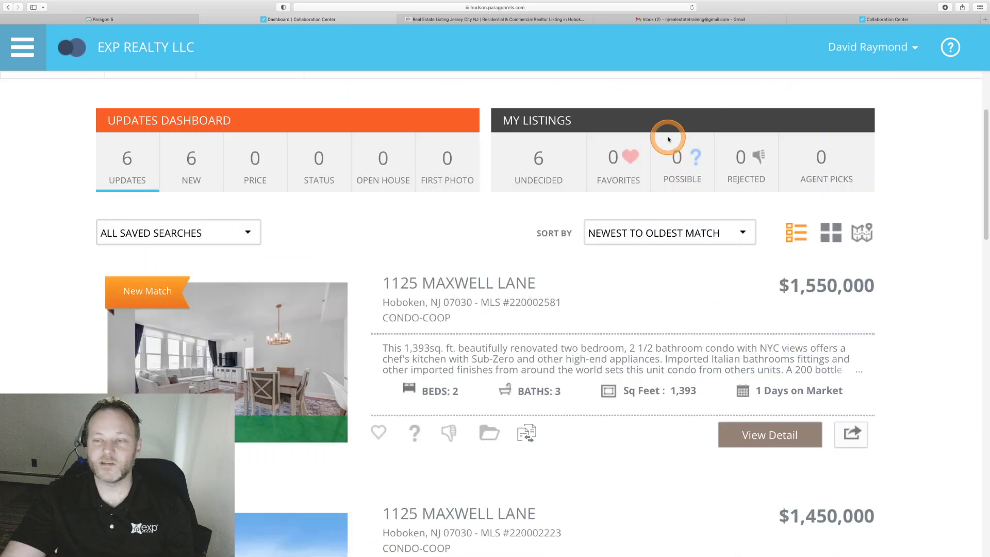
mouse_move(152, 21)
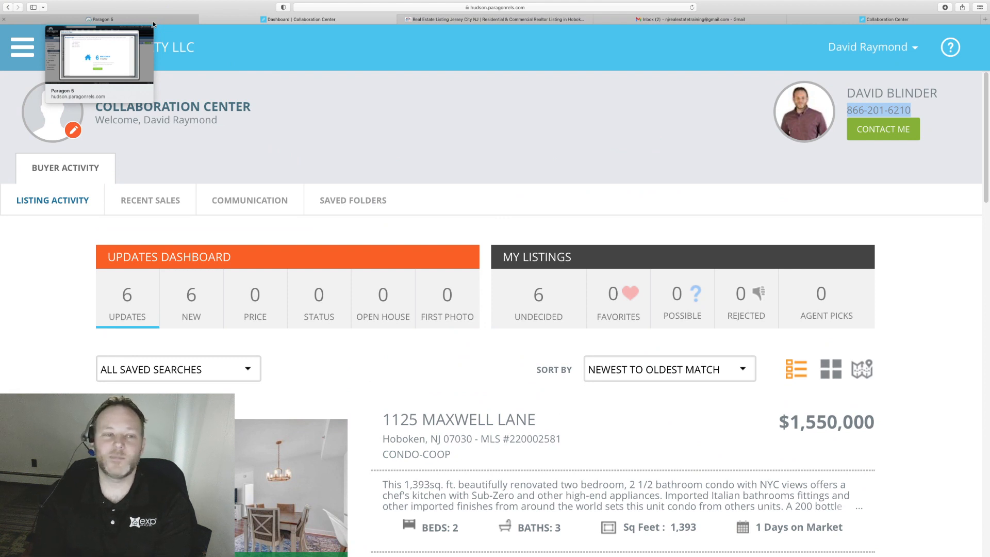
mouse_move(15, 10)
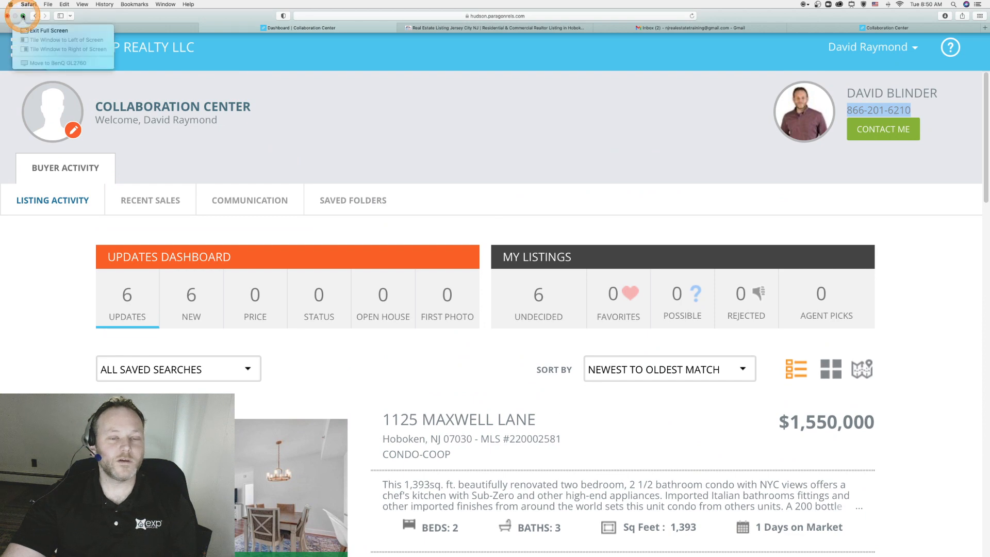
Exit Safari's full-screen mode from the green window button.
click(44, 31)
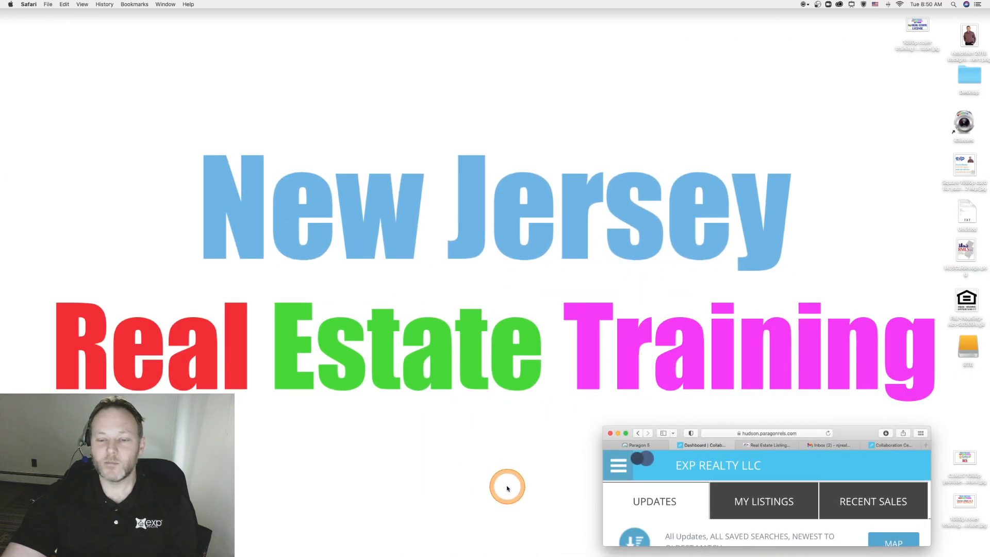